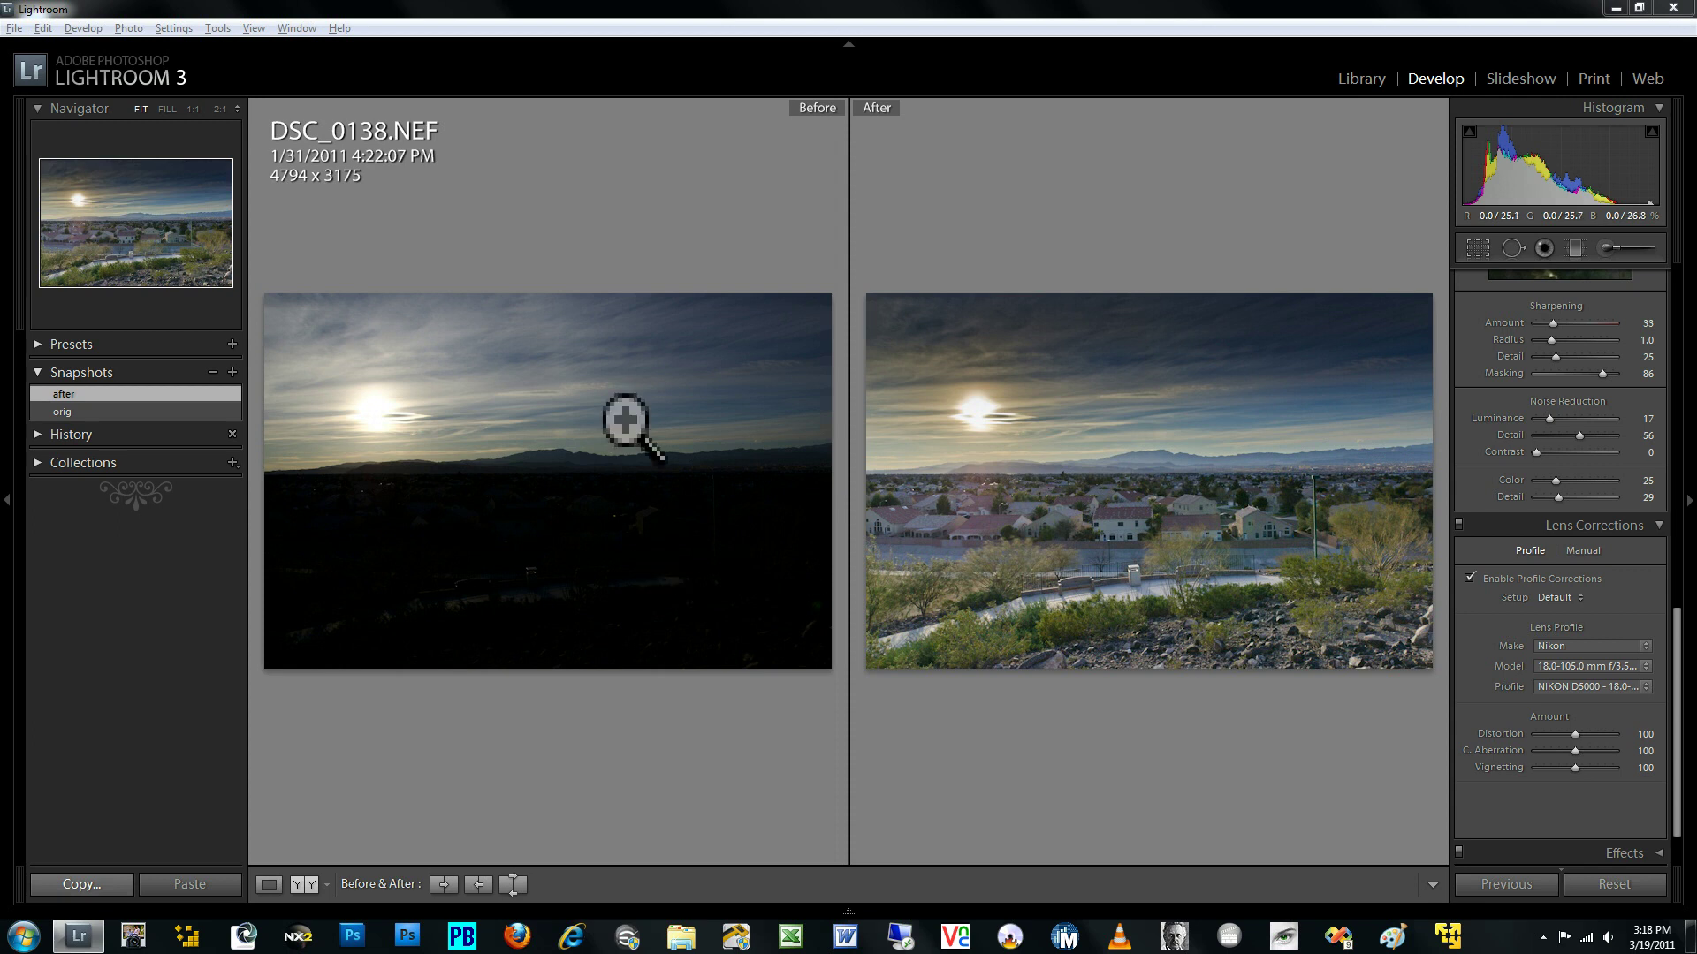
# - Cycle the info overlay to show the photo's exposure and lens details
pyautogui.press('i')
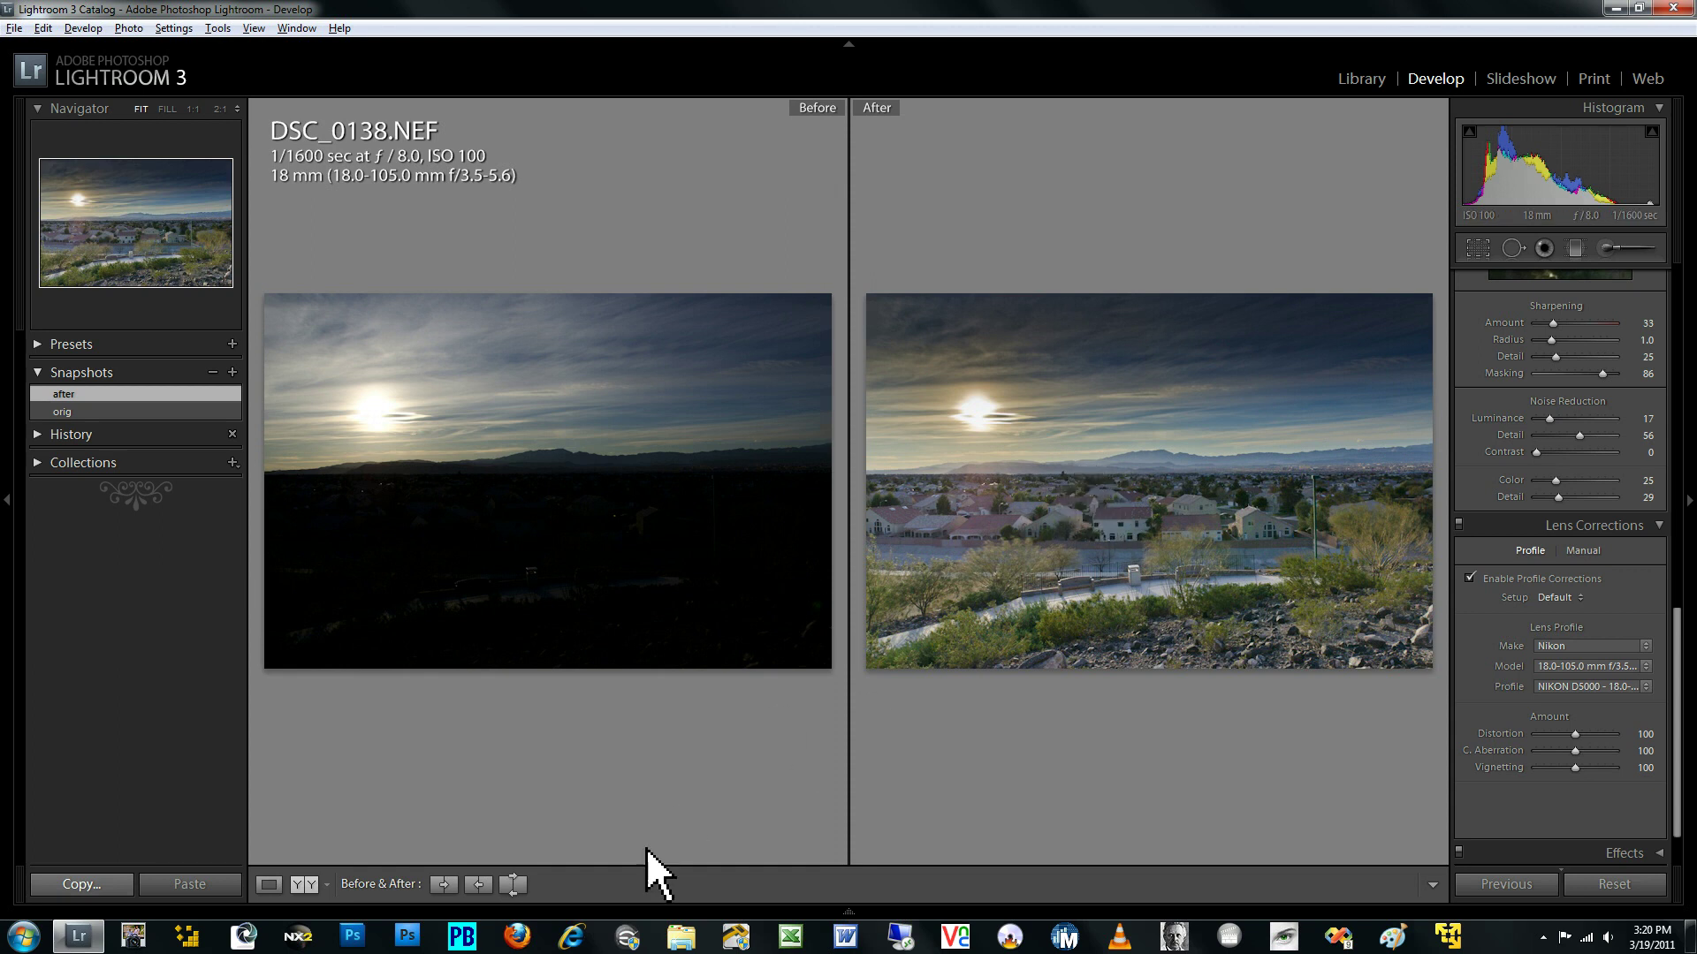
# - Reset all develop edits and show the photo alone in Loupe view with the Basic panel visible
pyautogui.click(1612, 883)
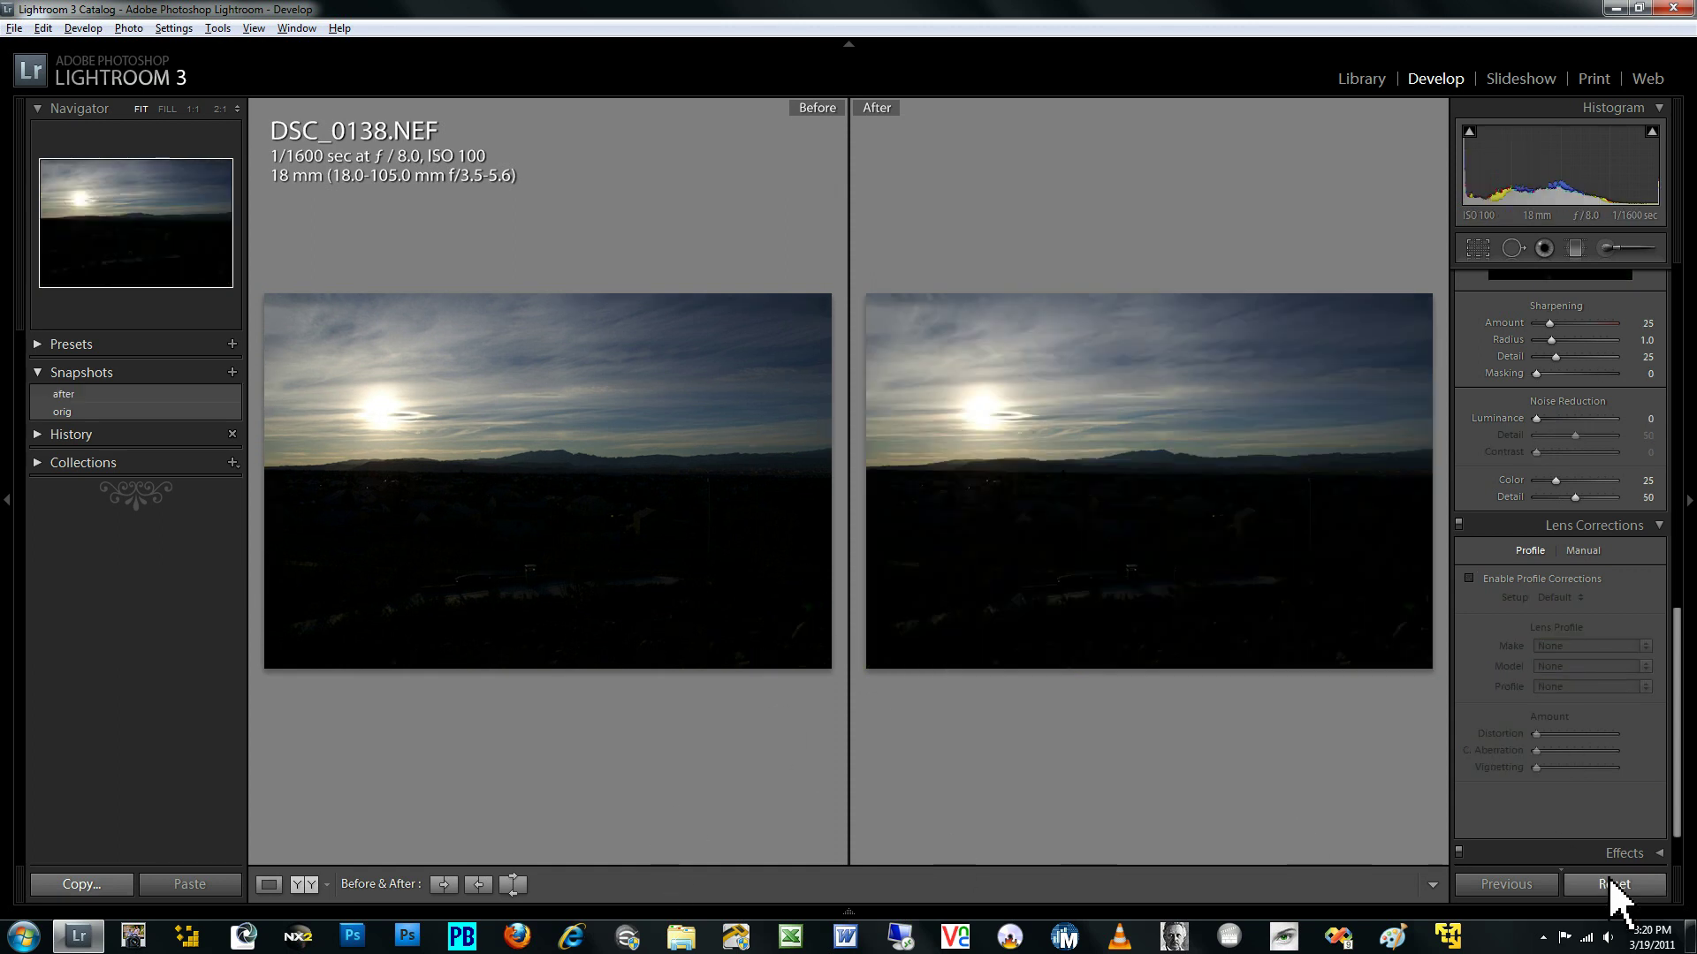
pyautogui.click(269, 885)
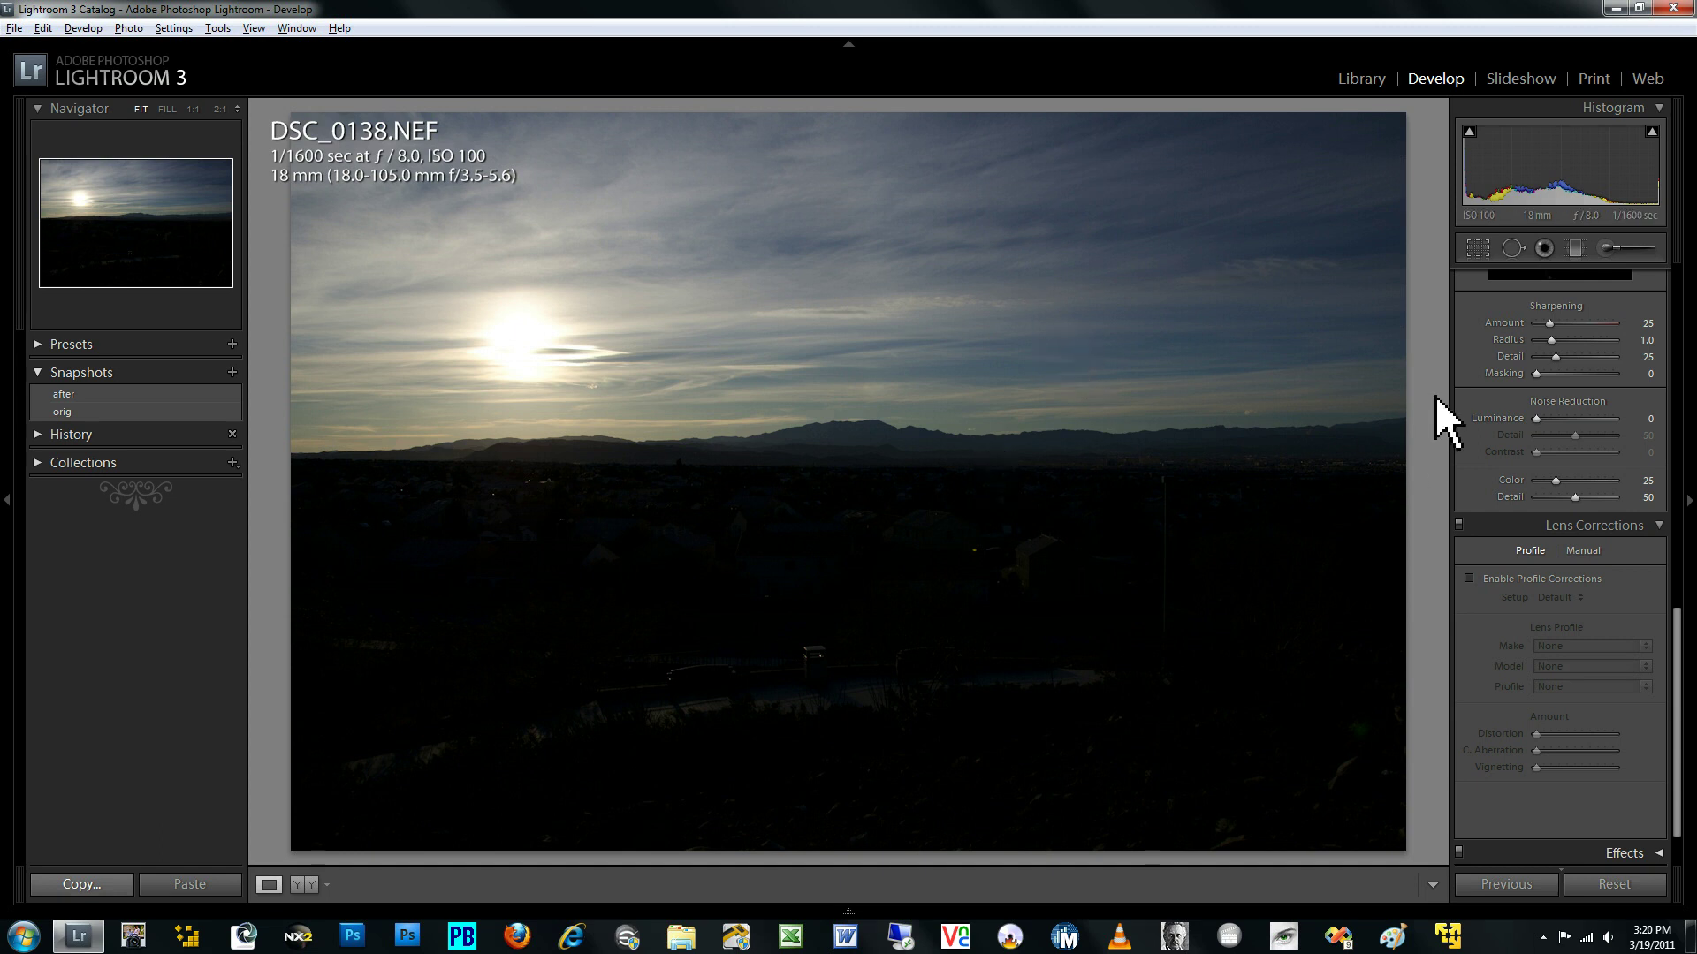
pyautogui.scroll(6, 1591, 420)
pyautogui.scroll(6, 1569, 437)
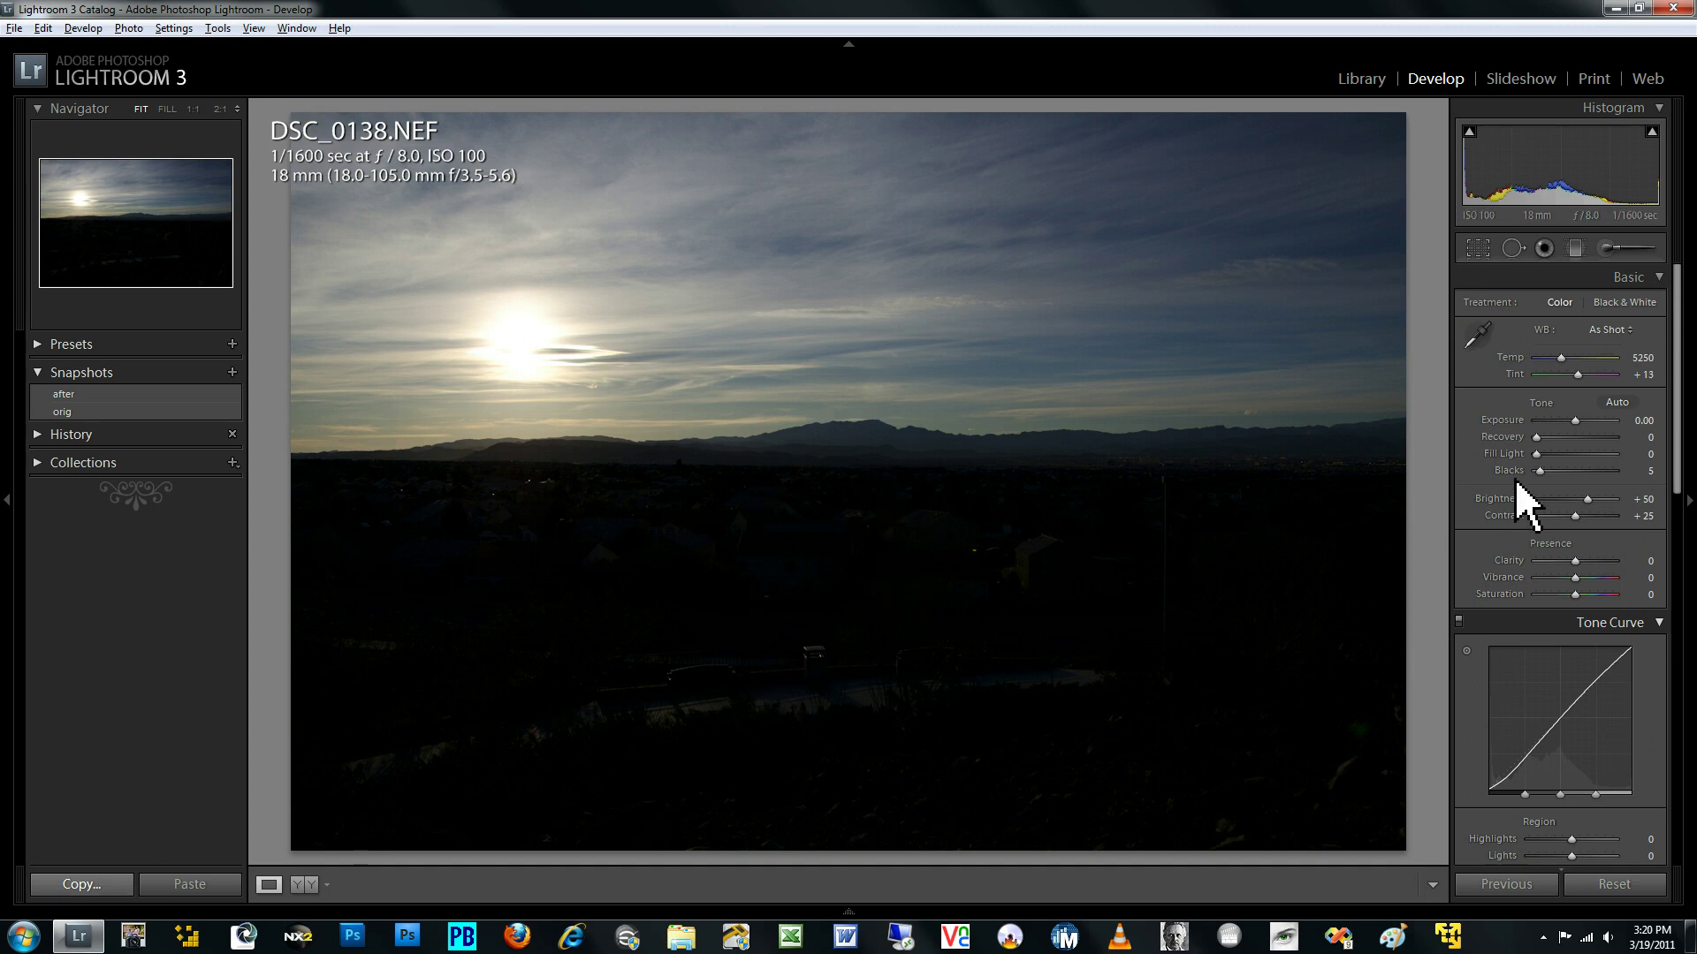
# - Try Fill Light and Exposure adjustments, then set Exposure back to 0.00
pyautogui.moveTo(1536, 454); pyautogui.dragTo(1434, 480)
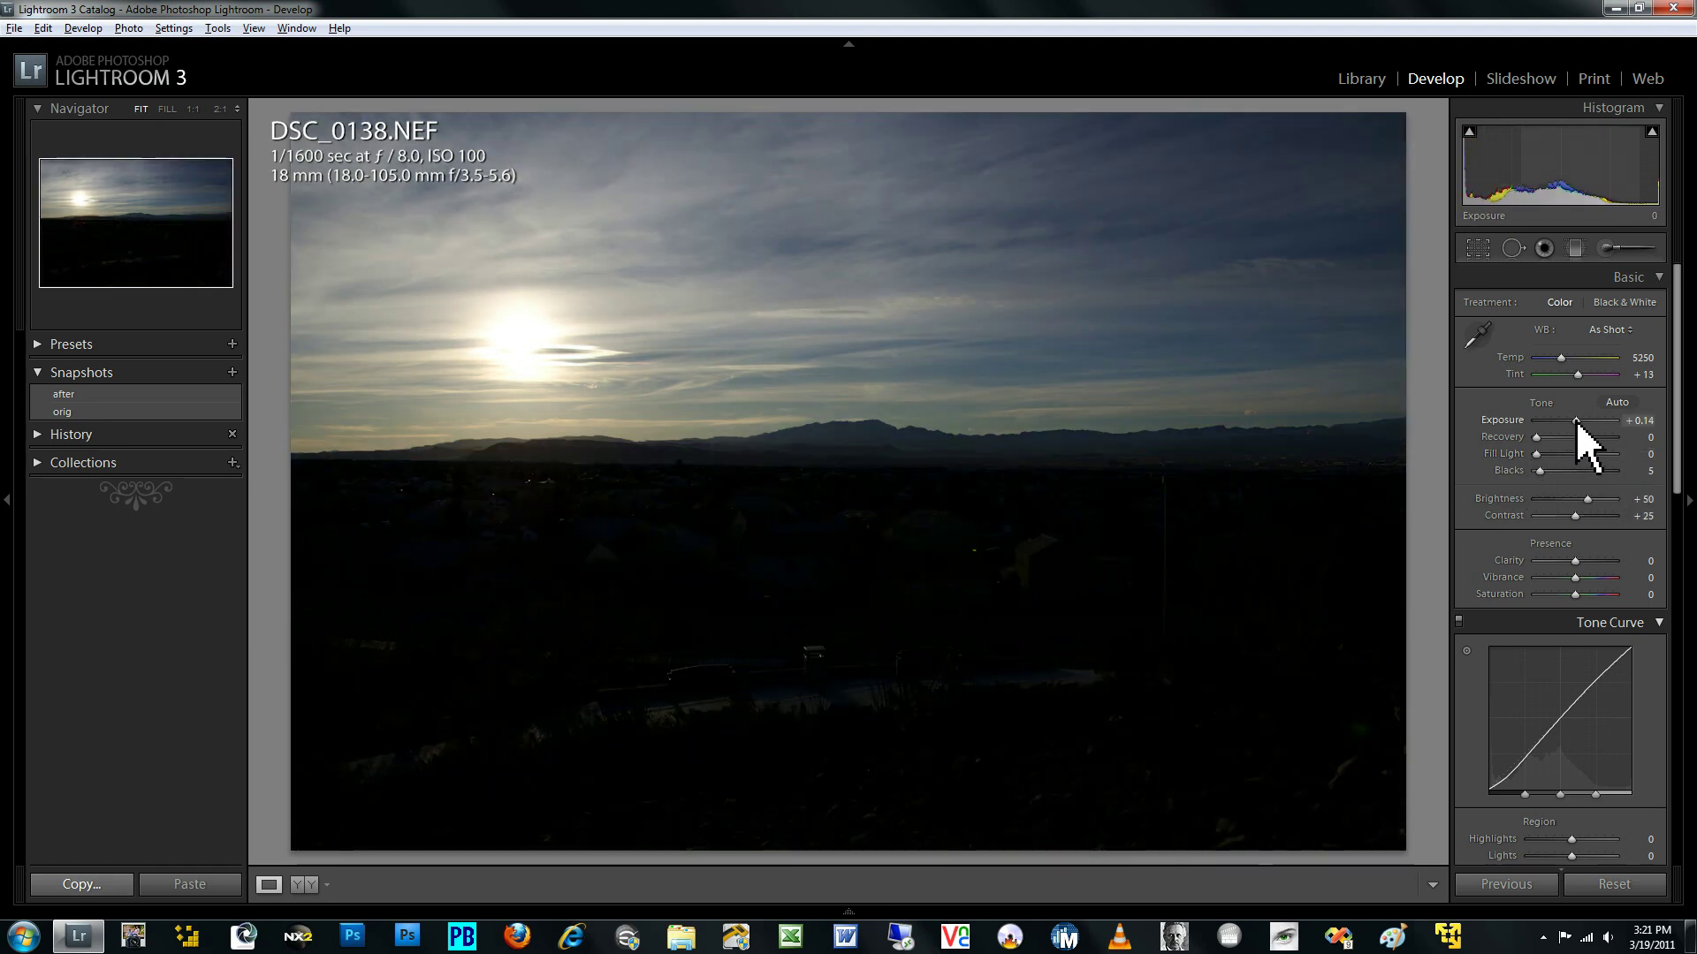
pyautogui.moveTo(1576, 421); pyautogui.dragTo(1622, 423)
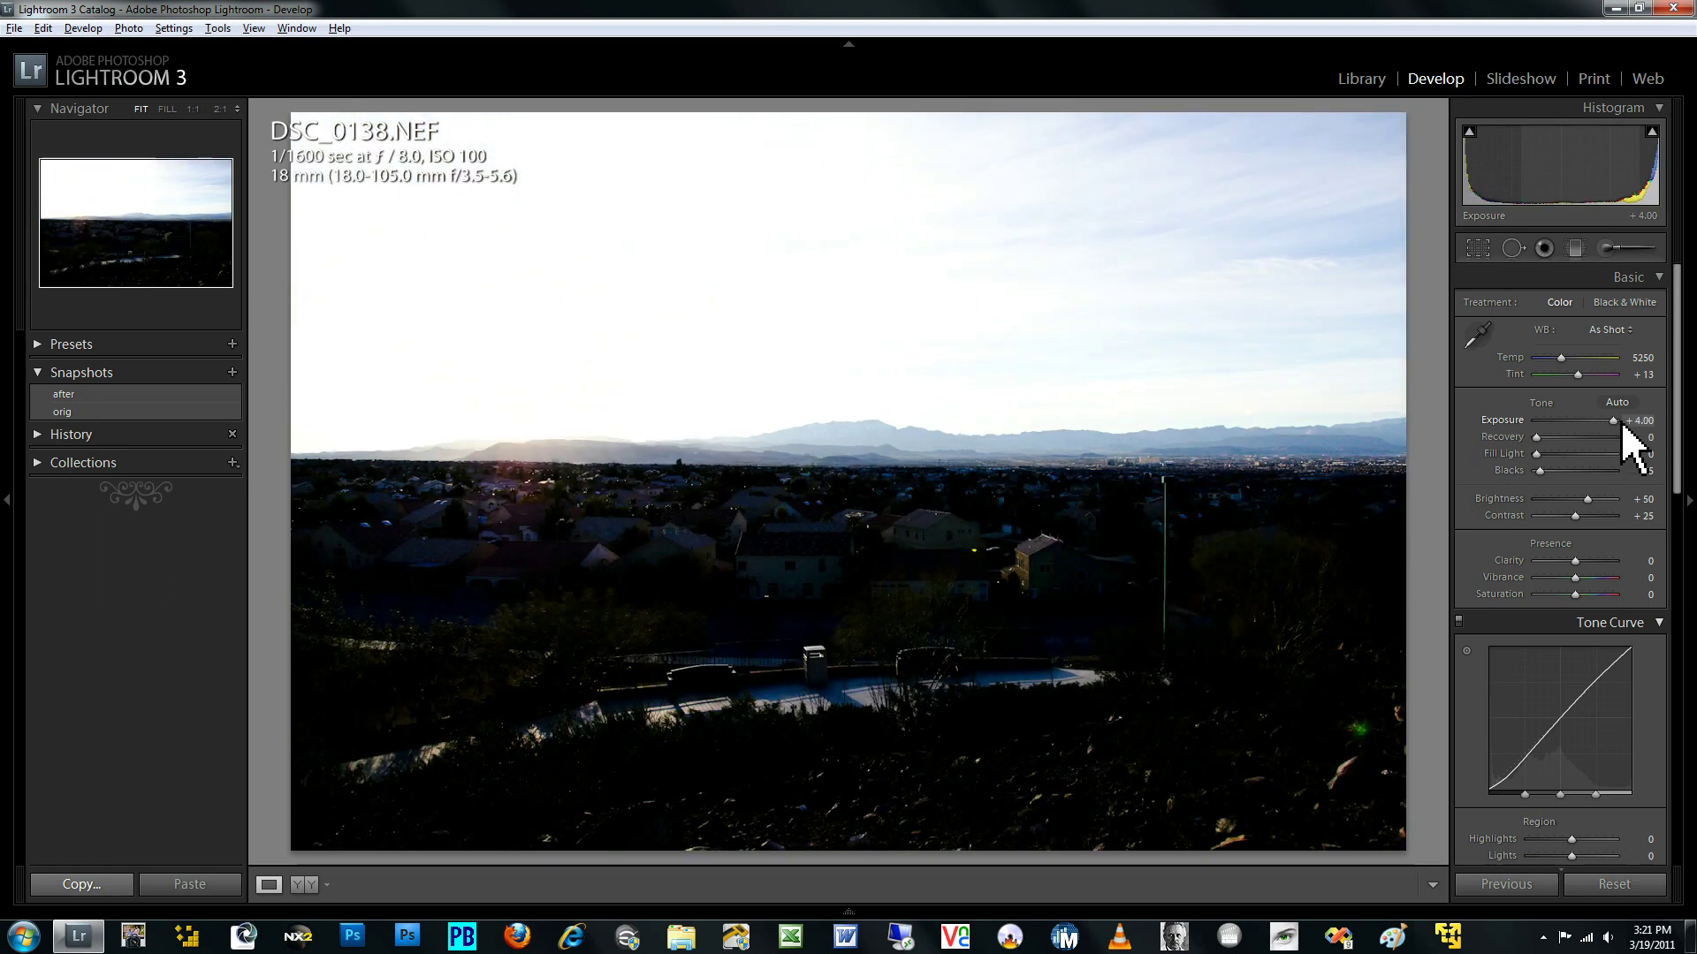
pyautogui.moveTo(1624, 423)
pyautogui.mouseDown()
pyautogui.moveTo(1562, 420)
pyautogui.moveTo(1622, 424)
pyautogui.mouseUp()
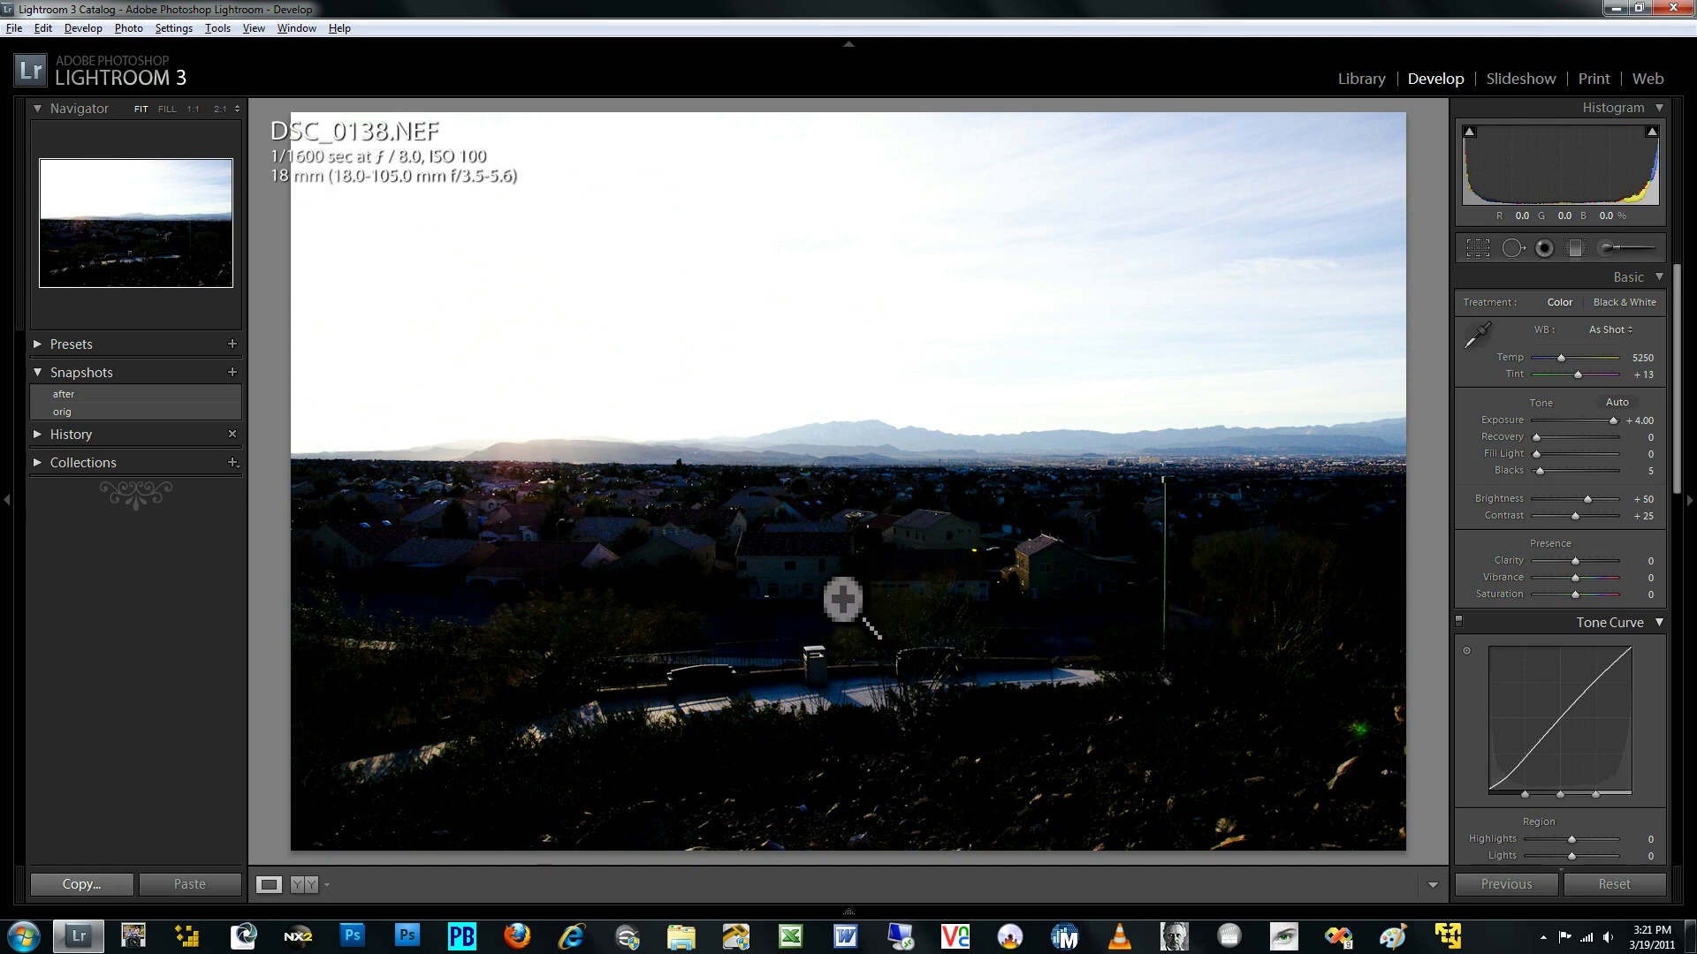
pyautogui.moveTo(1613, 421); pyautogui.dragTo(1524, 422)
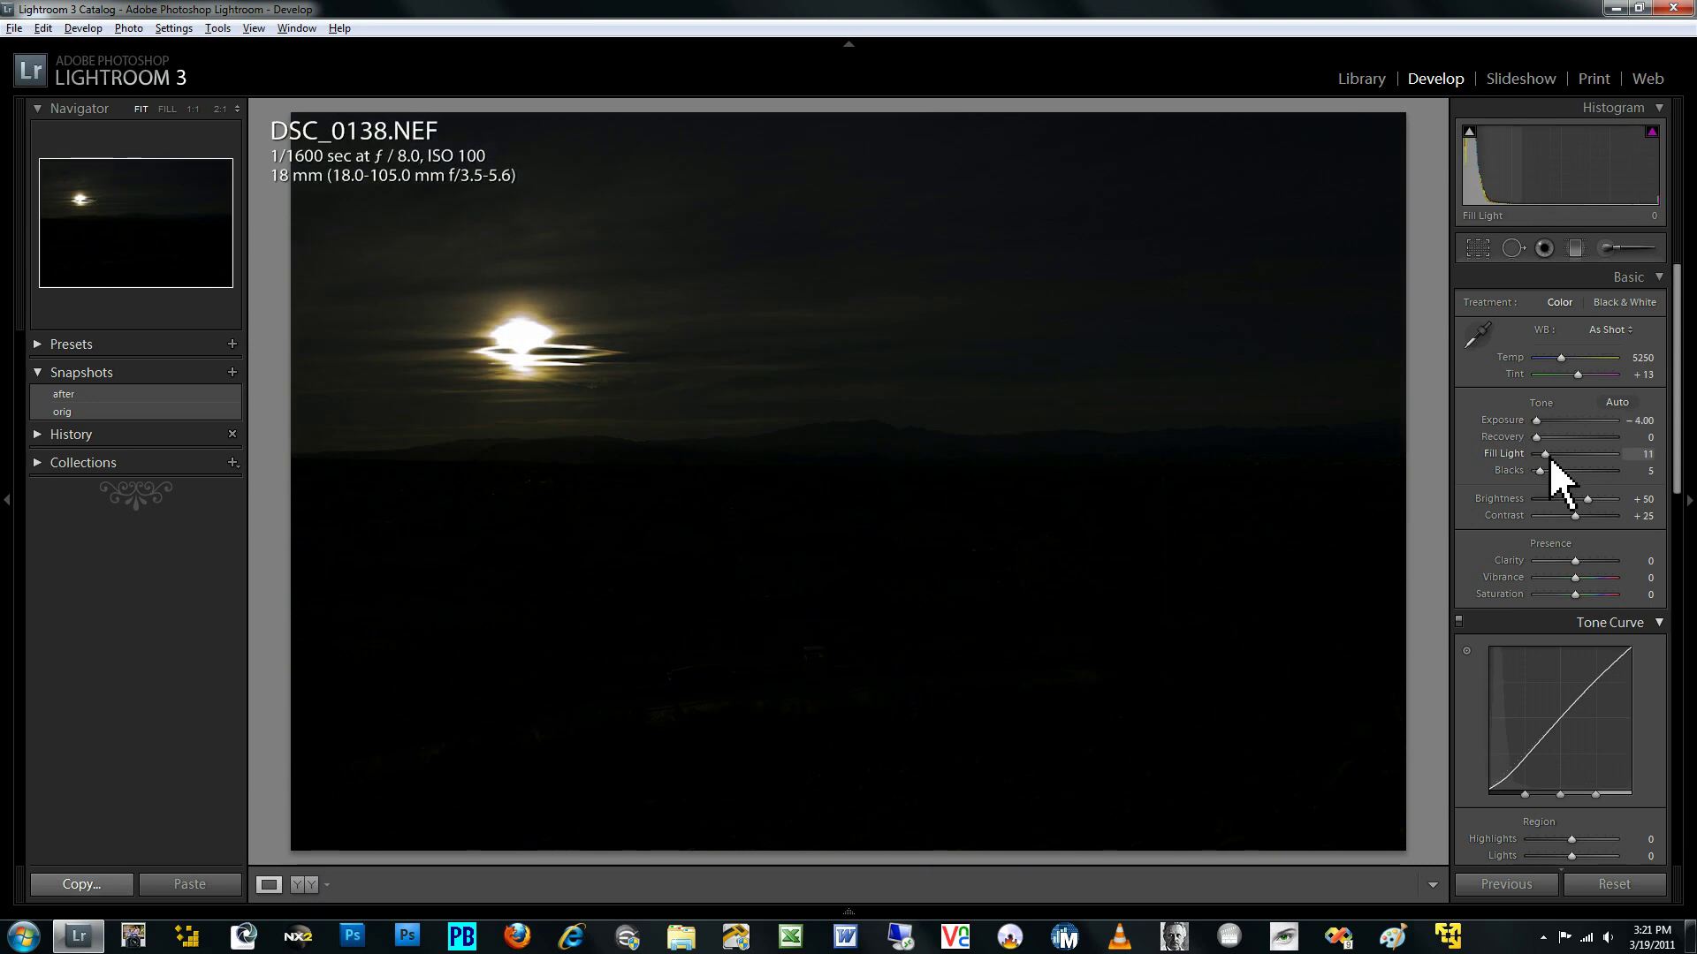
pyautogui.moveTo(1613, 457); pyautogui.dragTo(1624, 454)
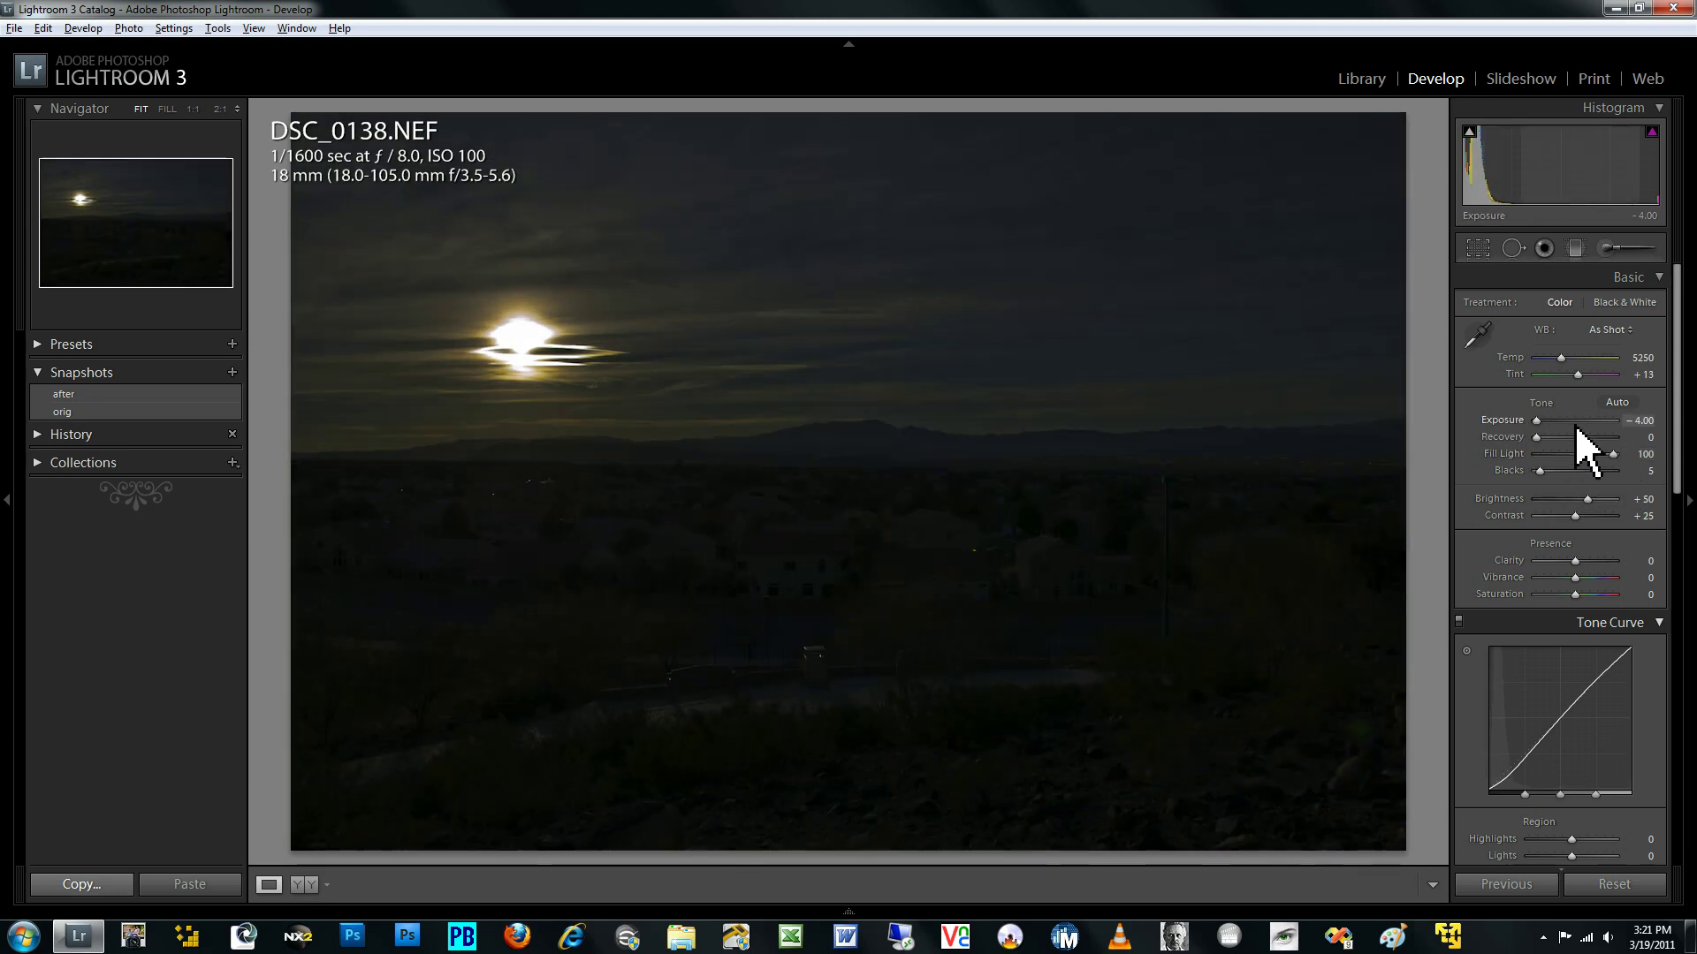
pyautogui.click(1639, 421)
pyautogui.write('0')
pyautogui.press('Return')
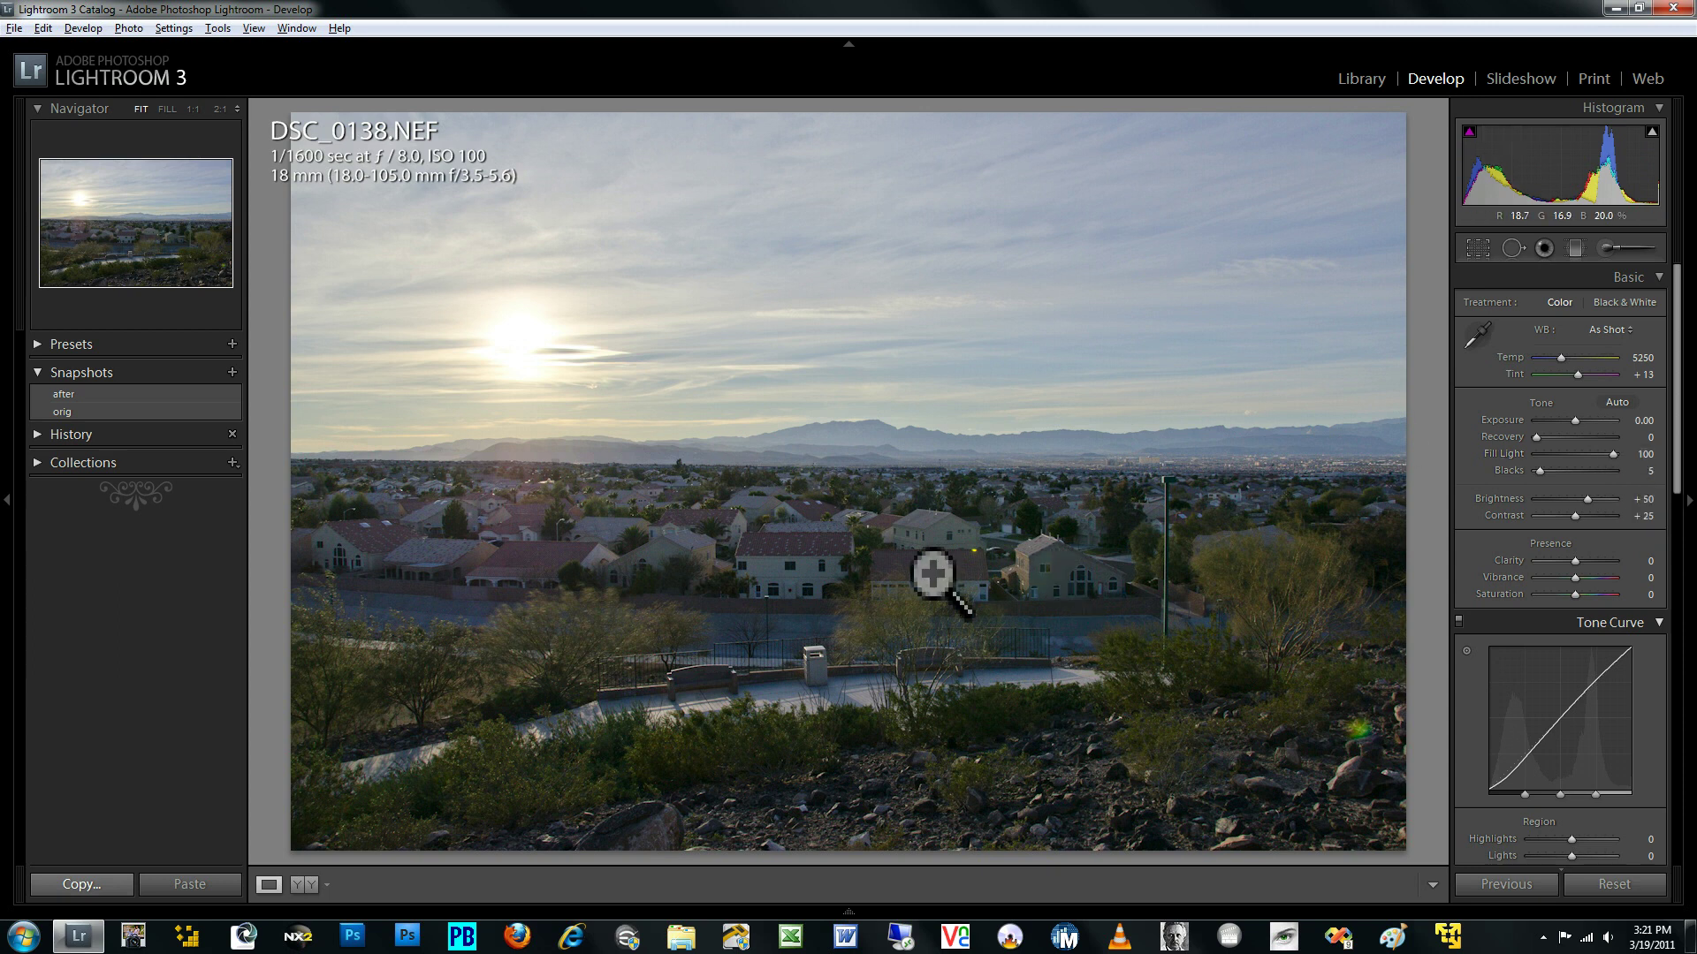
# - Compare with the Tone Curve toggled off and on, then set Fill Light to 100
pyautogui.click(1458, 623)
pyautogui.click(1459, 623)
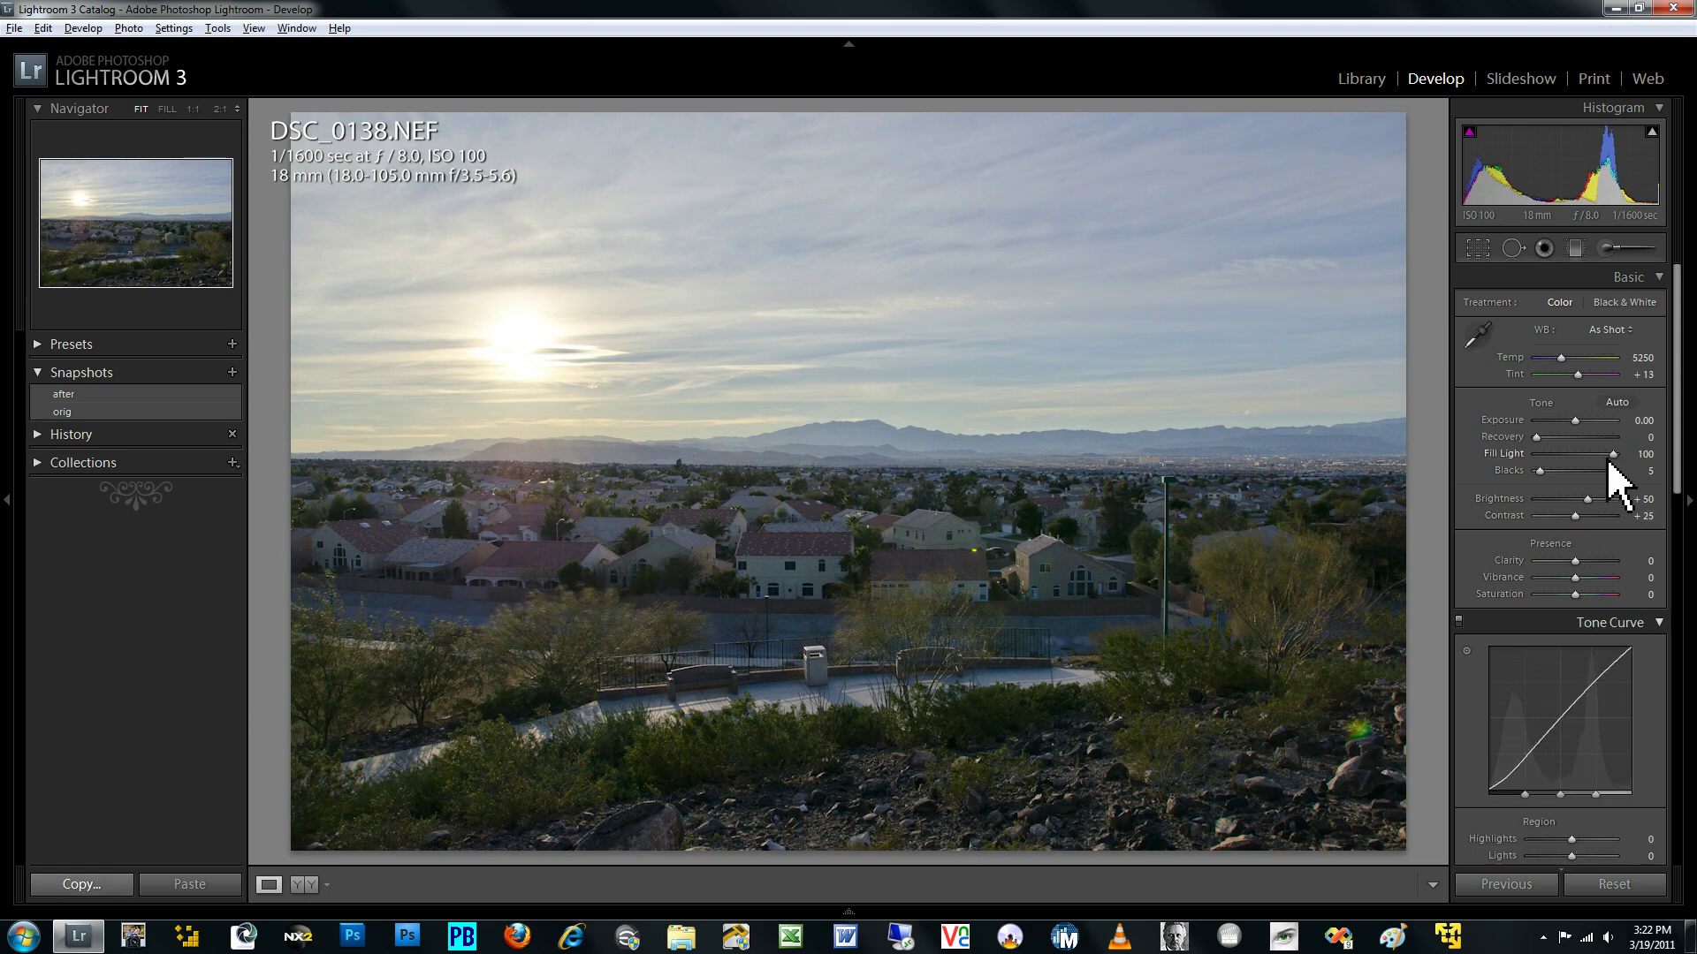
pyautogui.doubleClick(1518, 460)
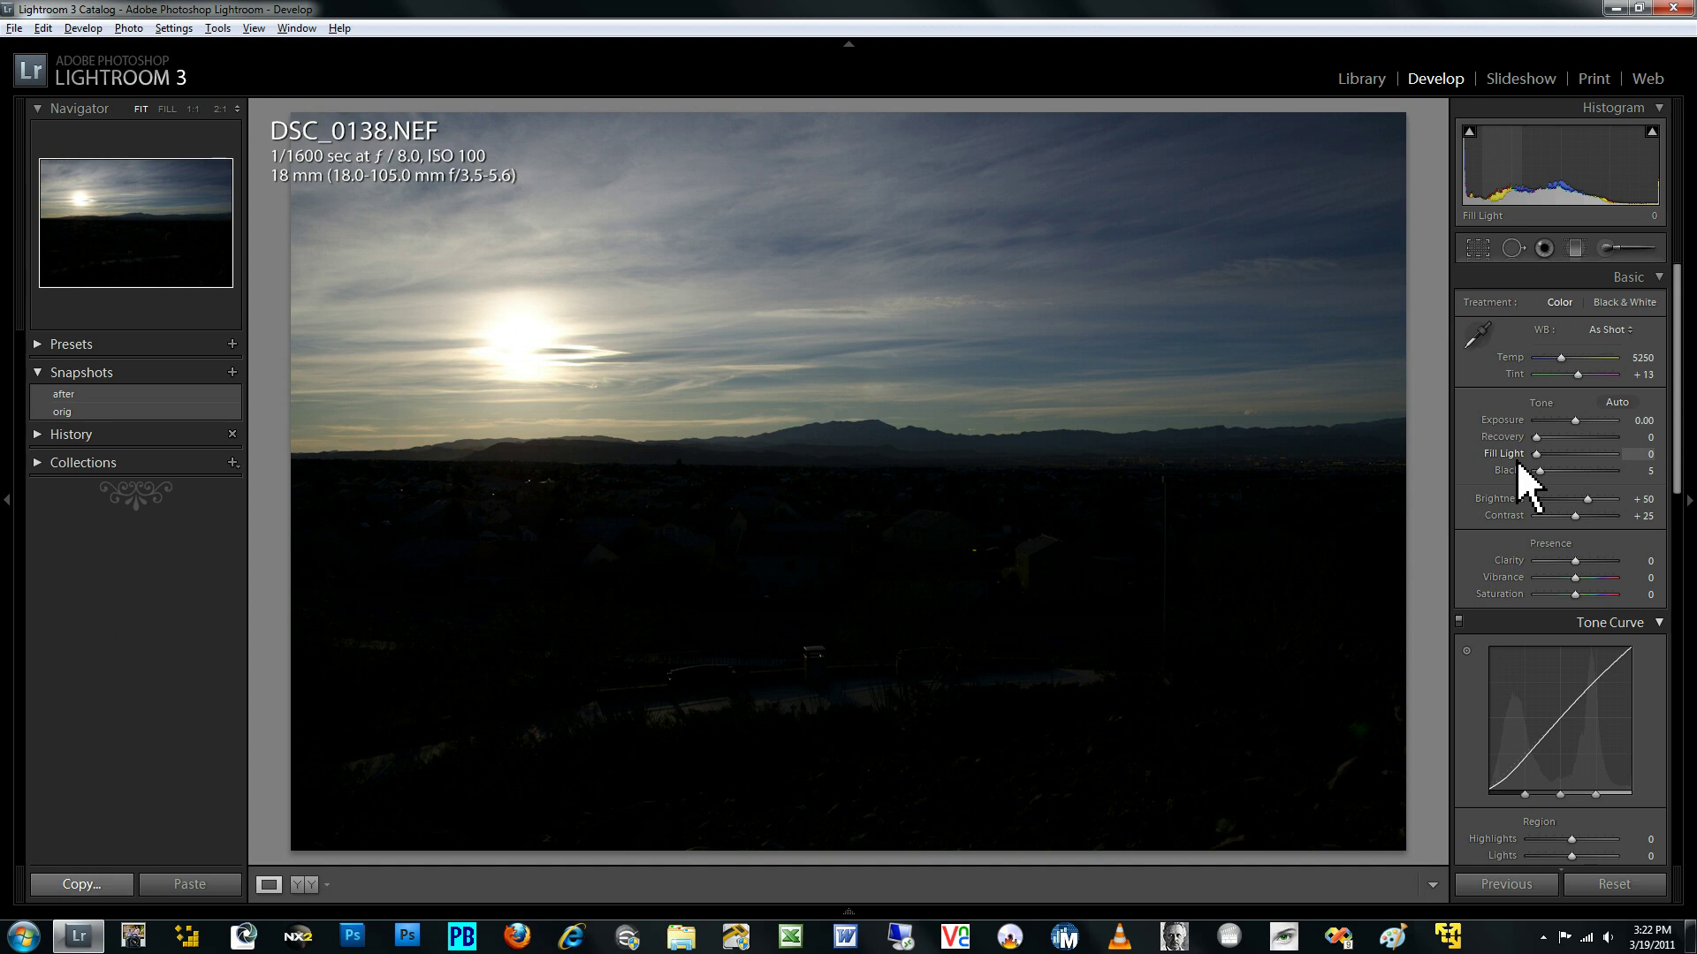
pyautogui.moveTo(1519, 462); pyautogui.dragTo(1651, 460)
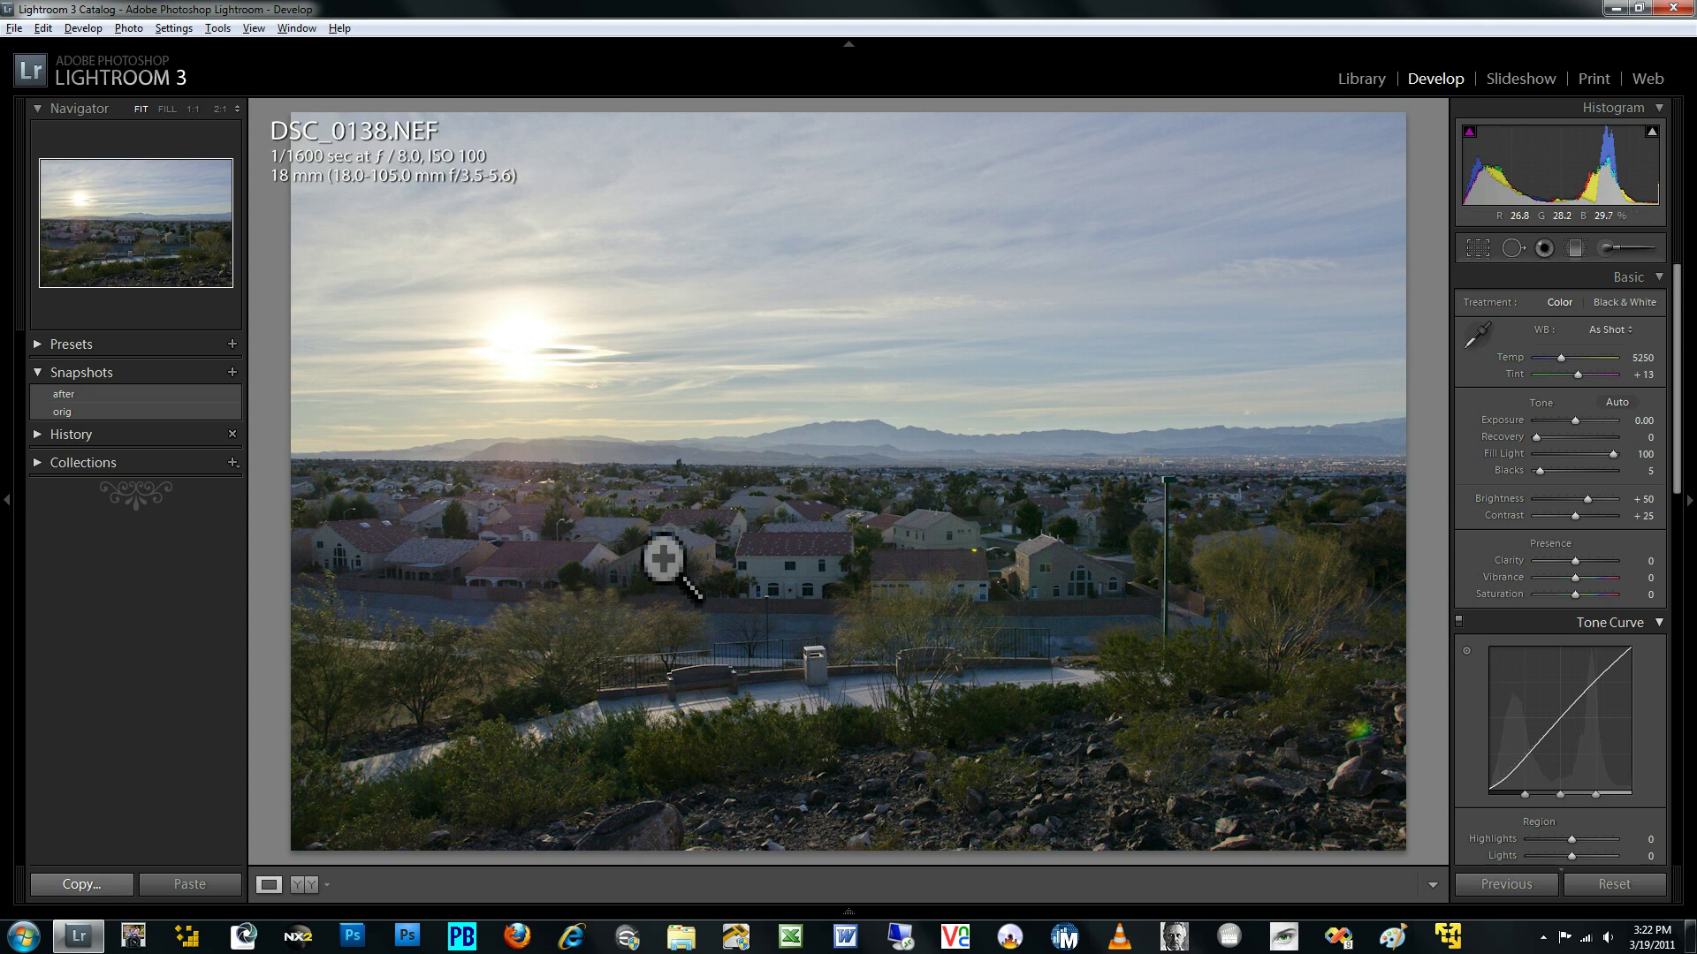
pyautogui.click(716, 566)
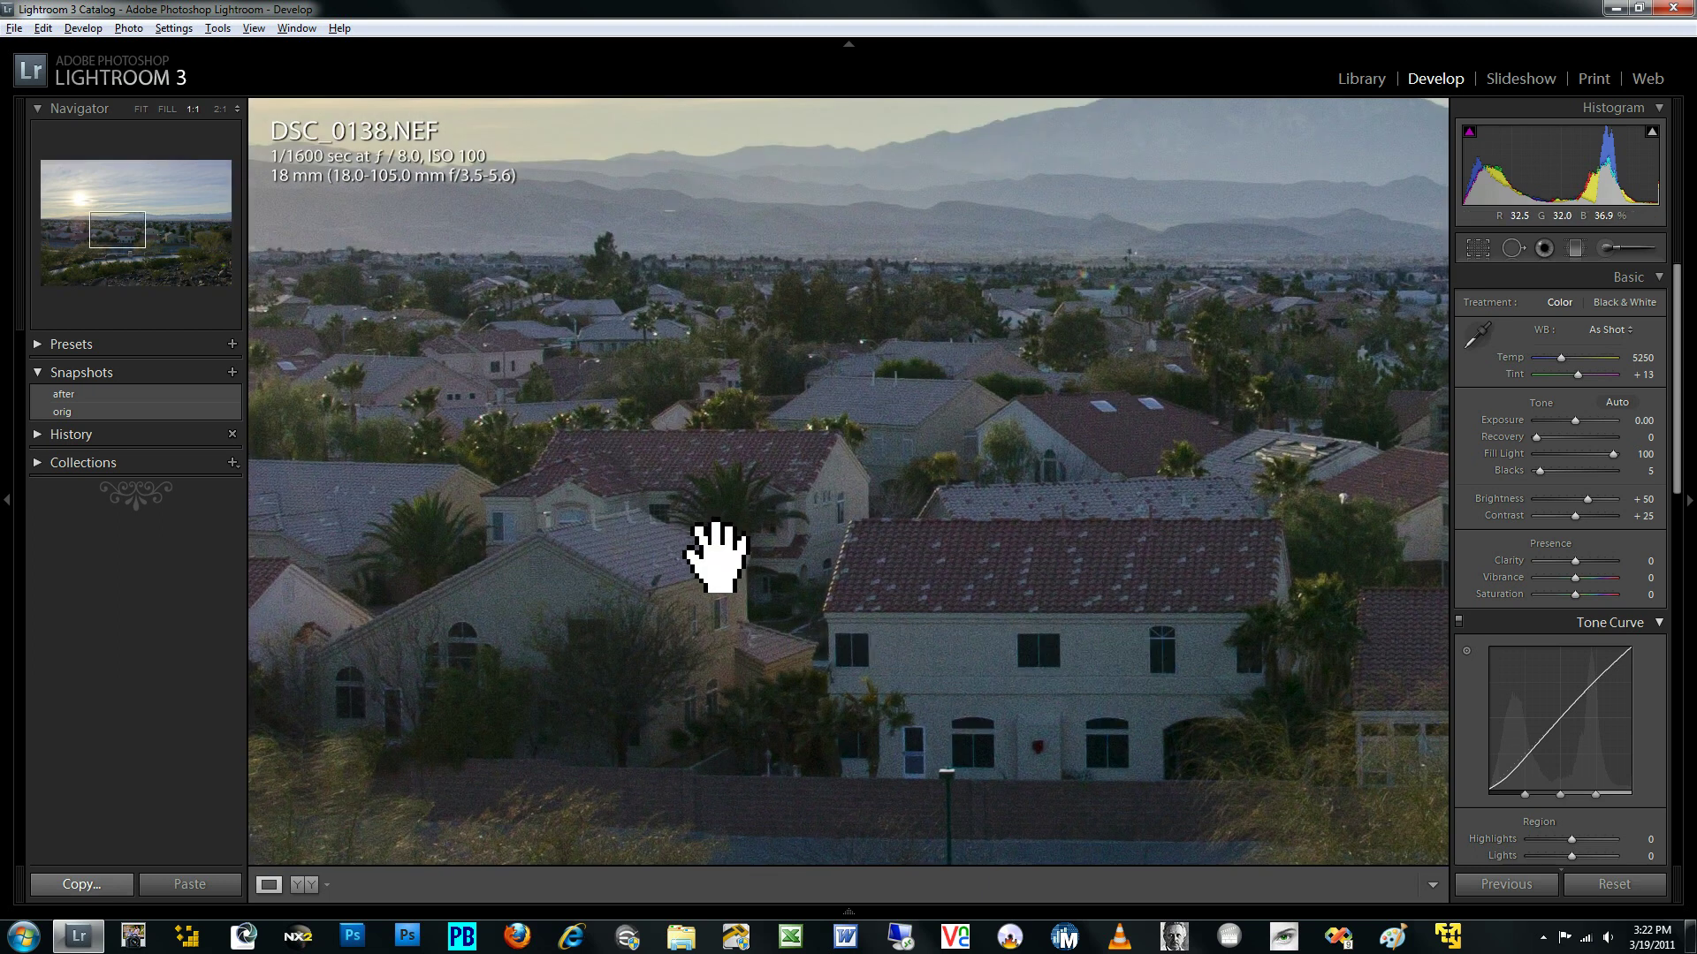
pyautogui.moveTo(548, 519); pyautogui.dragTo(966, 512)
pyautogui.moveTo(1233, 490); pyautogui.dragTo(968, 492)
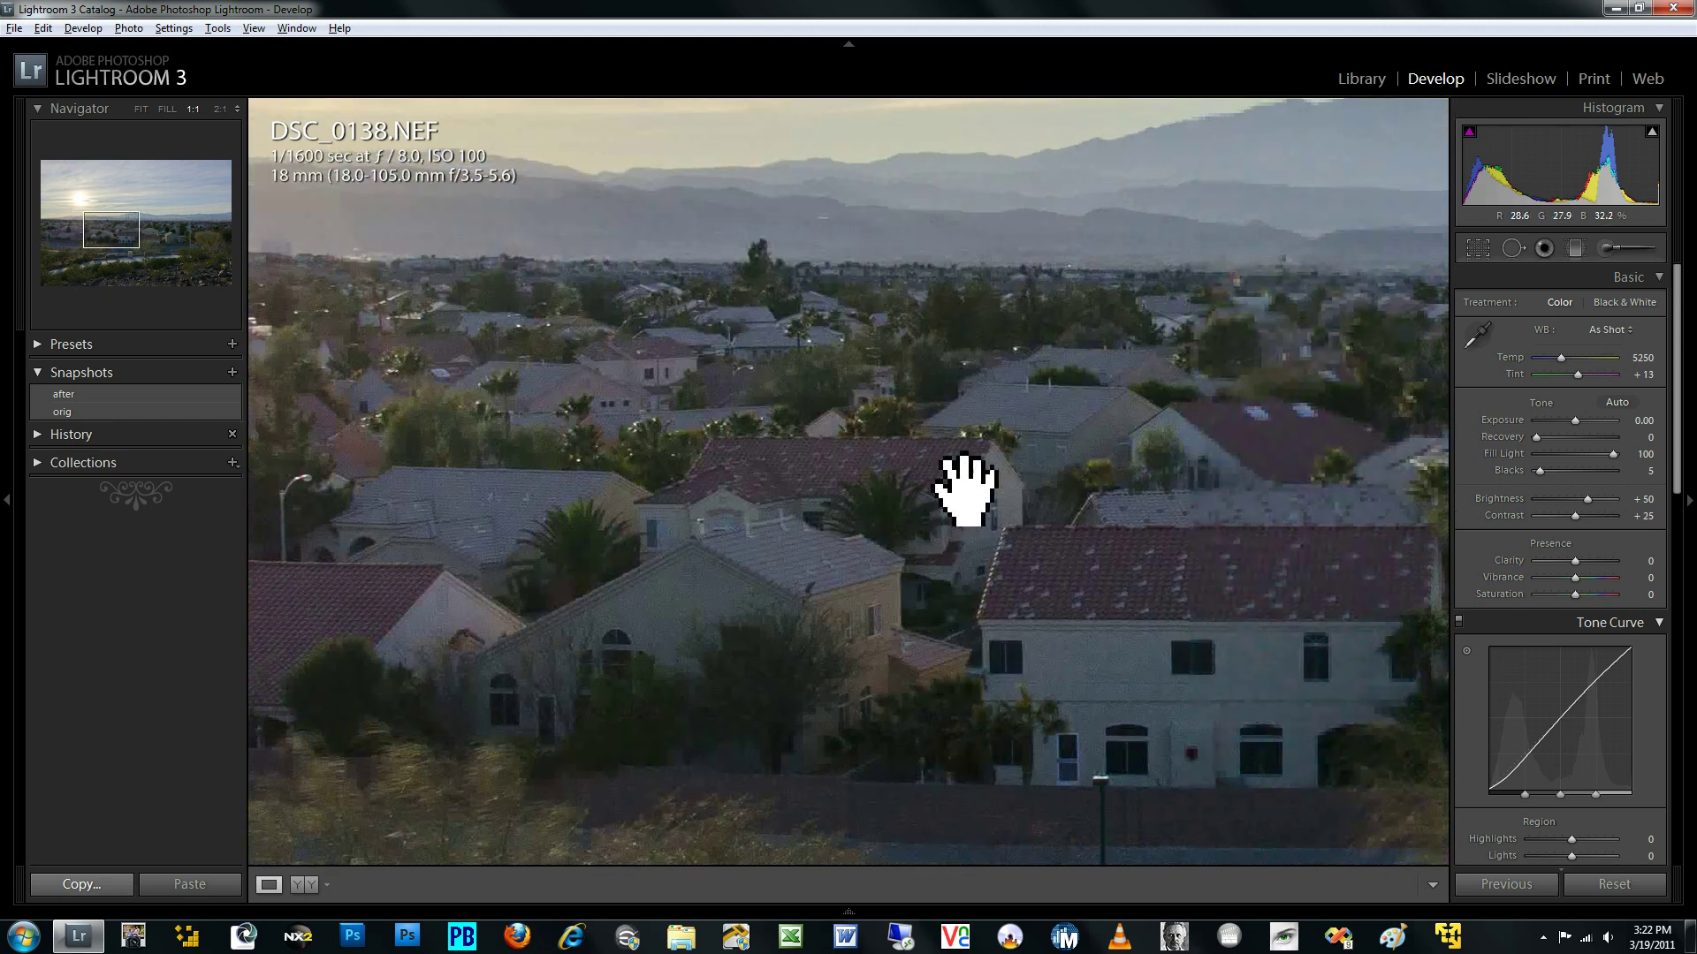
pyautogui.moveTo(1252, 492); pyautogui.dragTo(952, 504)
pyautogui.moveTo(1197, 500); pyautogui.dragTo(1016, 606)
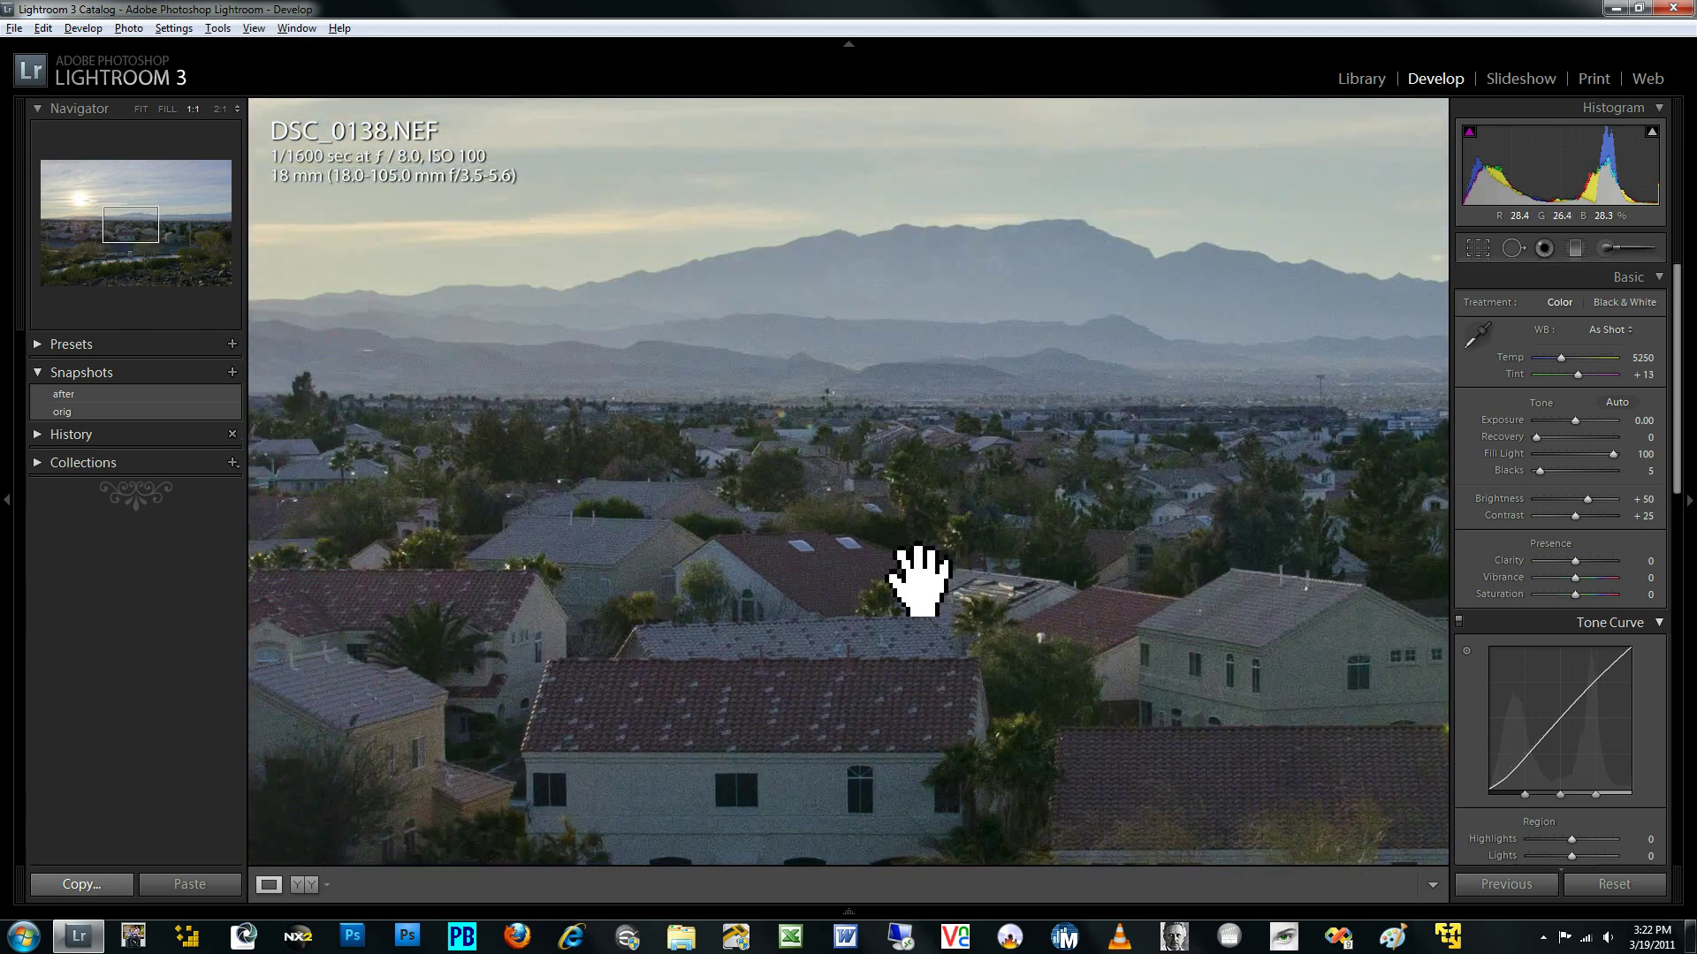
pyautogui.moveTo(818, 576); pyautogui.dragTo(1225, 544)
pyautogui.moveTo(757, 613); pyautogui.dragTo(863, 549)
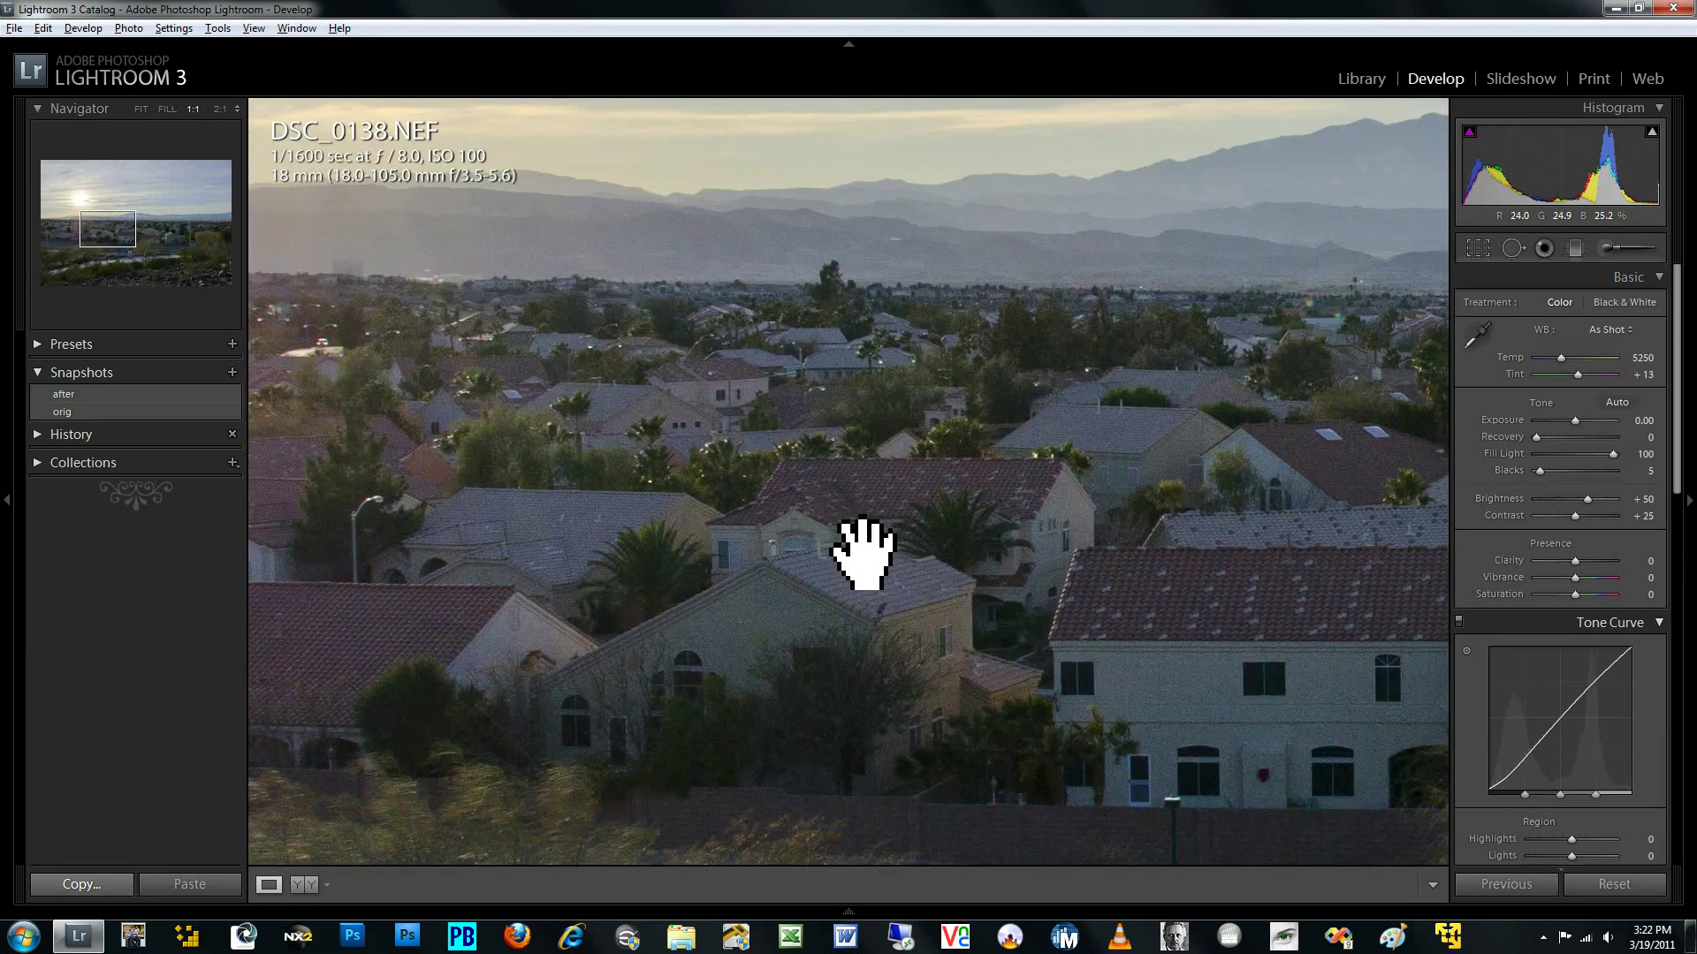
pyautogui.moveTo(556, 598); pyautogui.dragTo(893, 561)
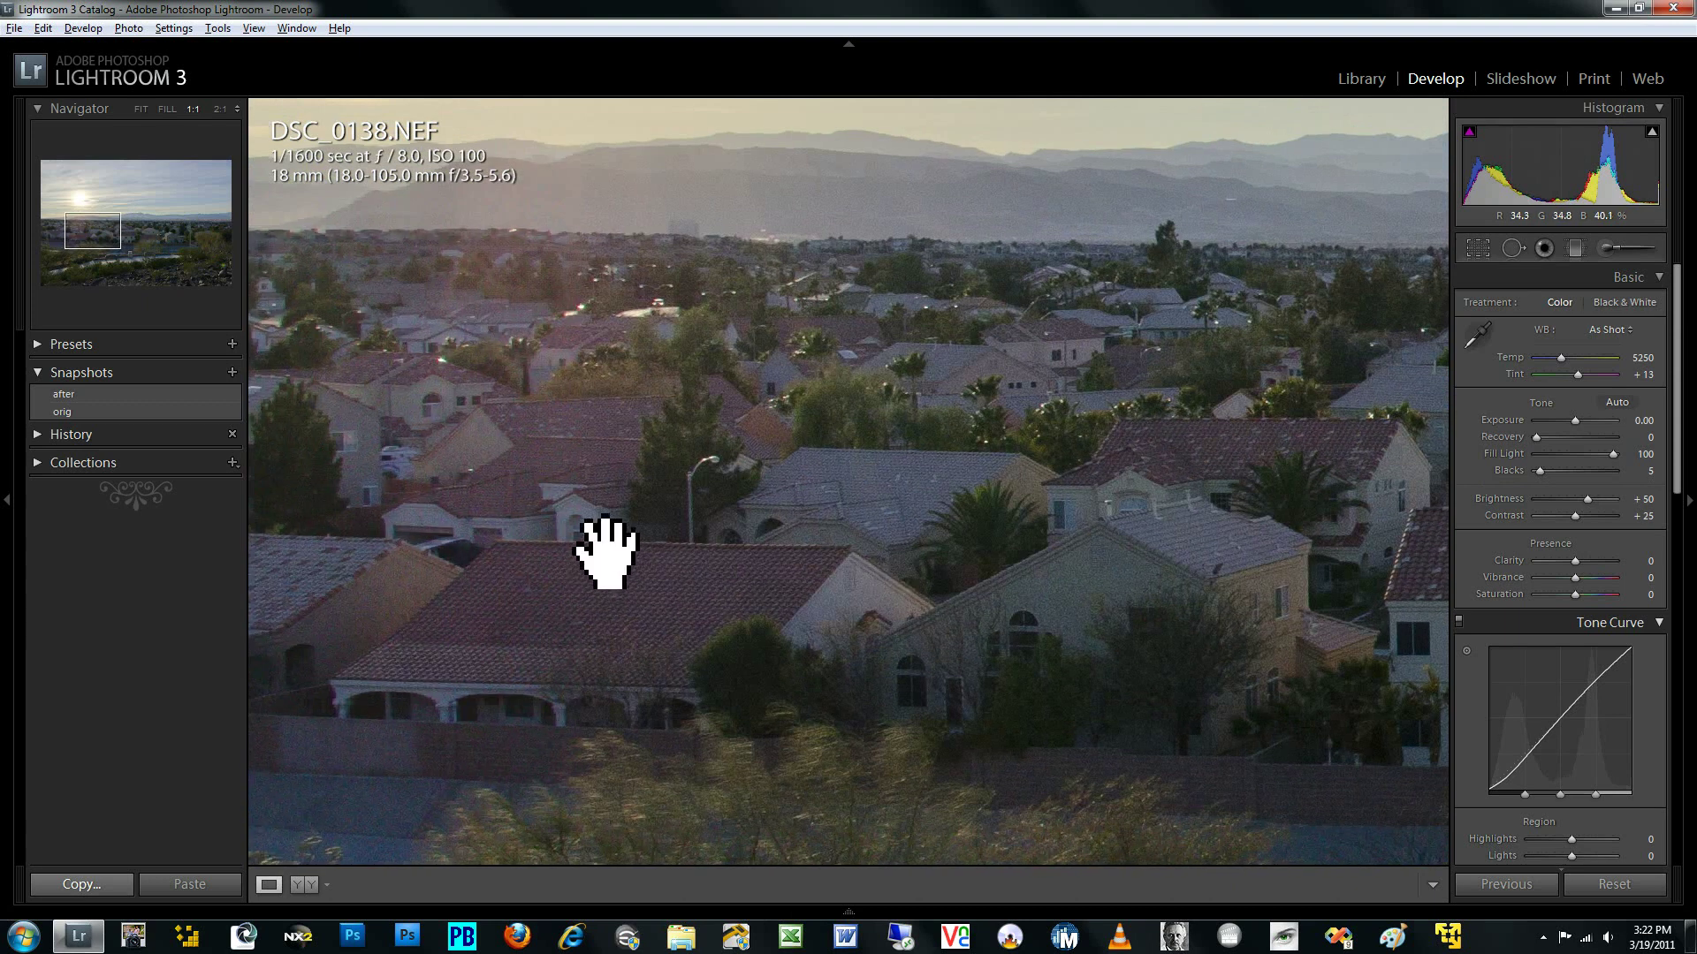
pyautogui.moveTo(606, 557); pyautogui.dragTo(804, 539)
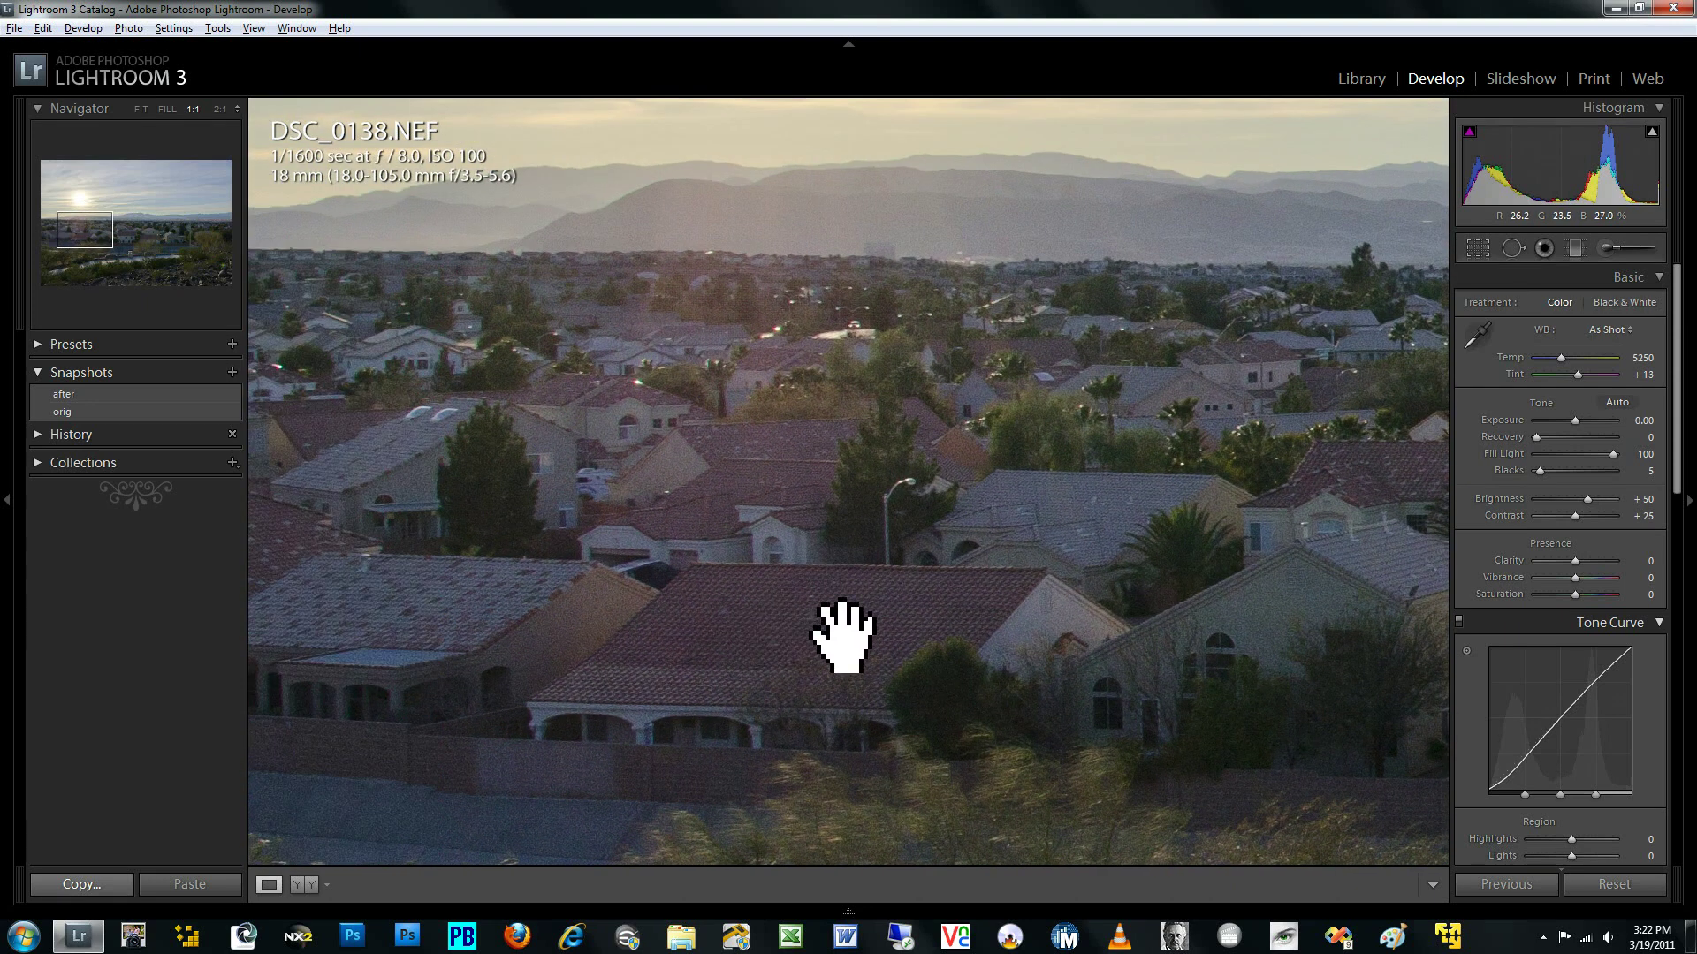
pyautogui.moveTo(946, 644); pyautogui.dragTo(827, 629)
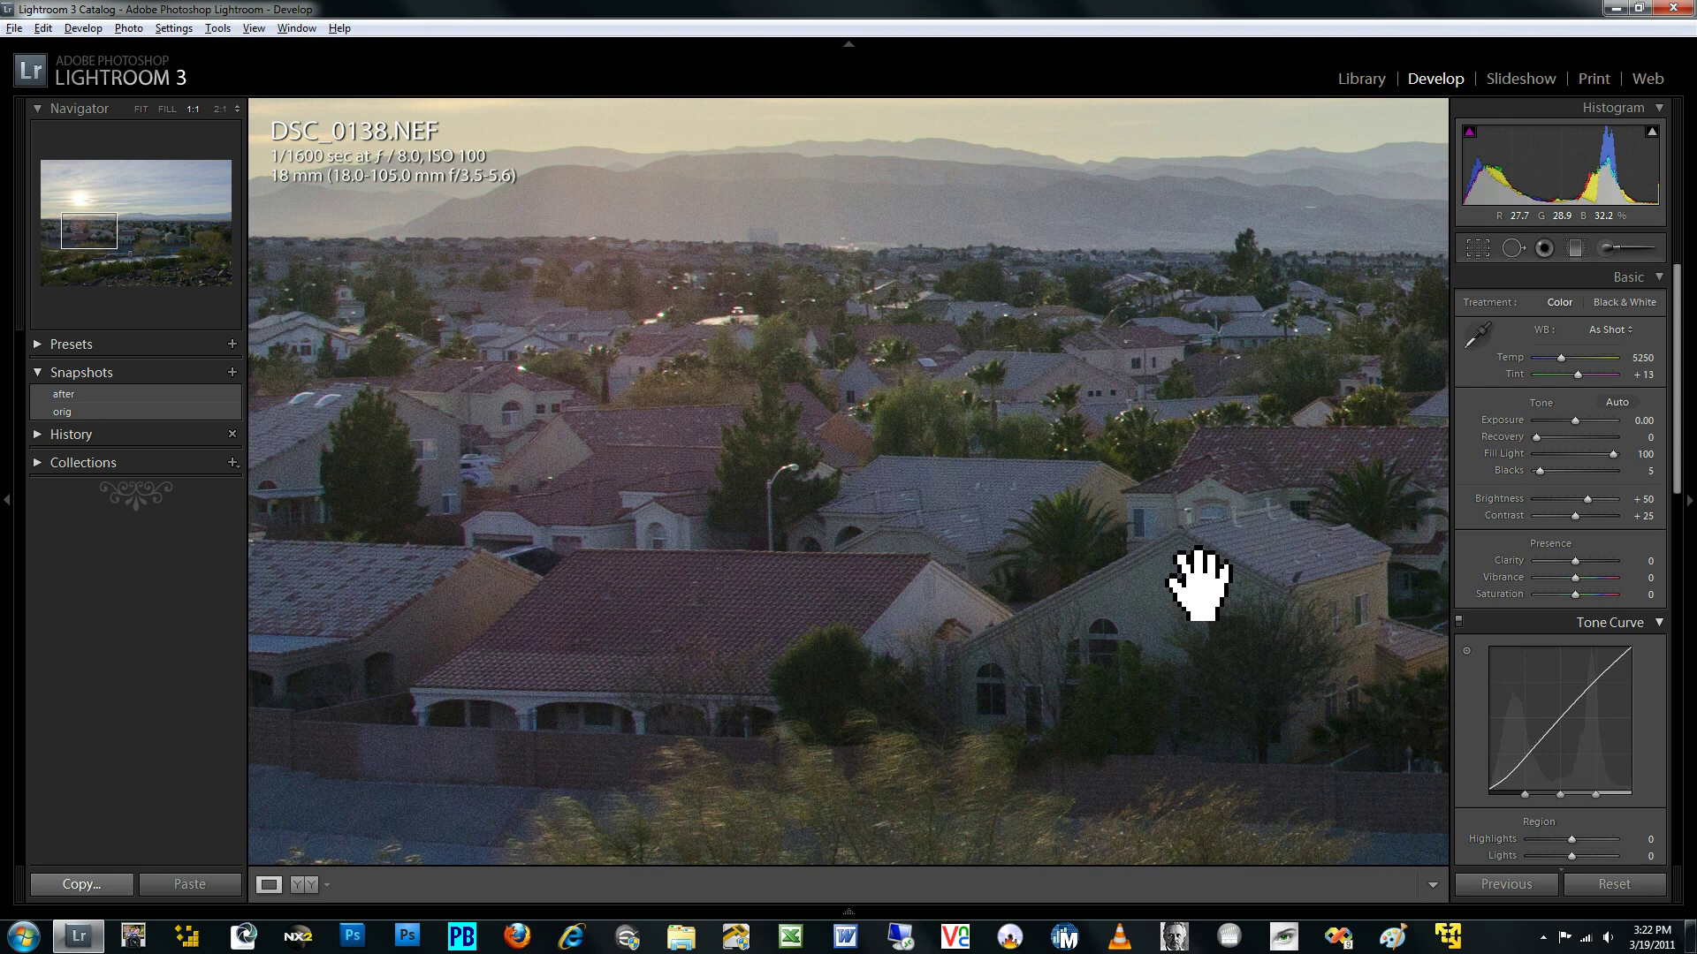
pyautogui.moveTo(1181, 477); pyautogui.dragTo(916, 500)
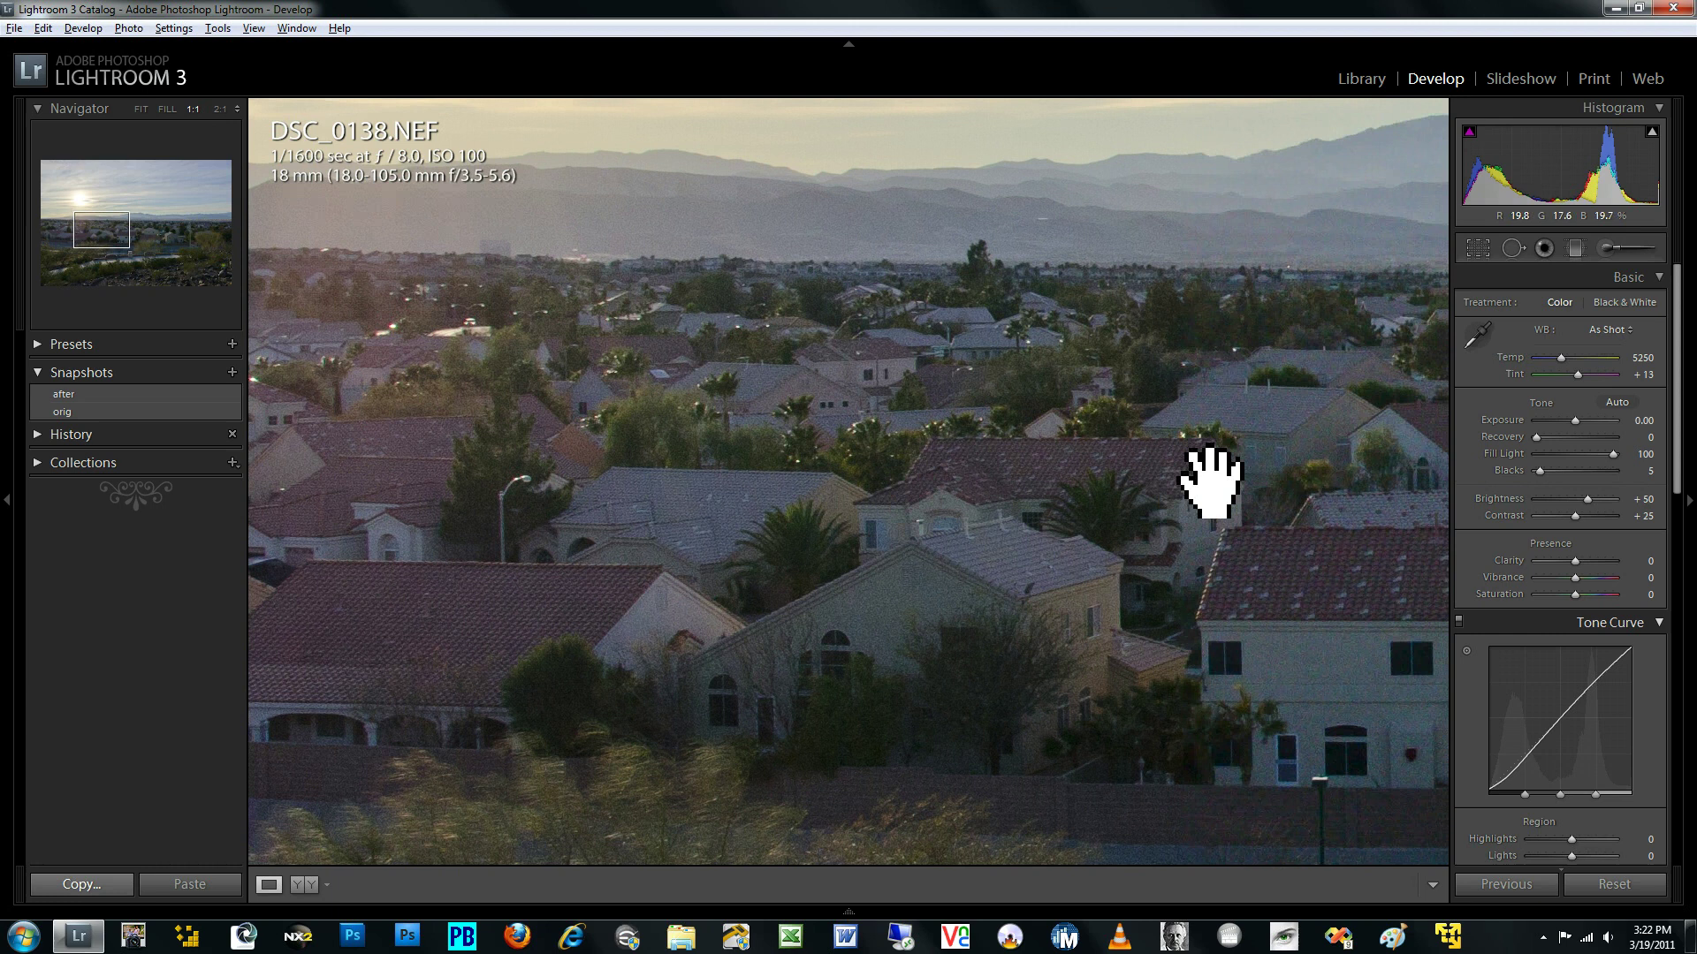
pyautogui.moveTo(1208, 485); pyautogui.dragTo(972, 497)
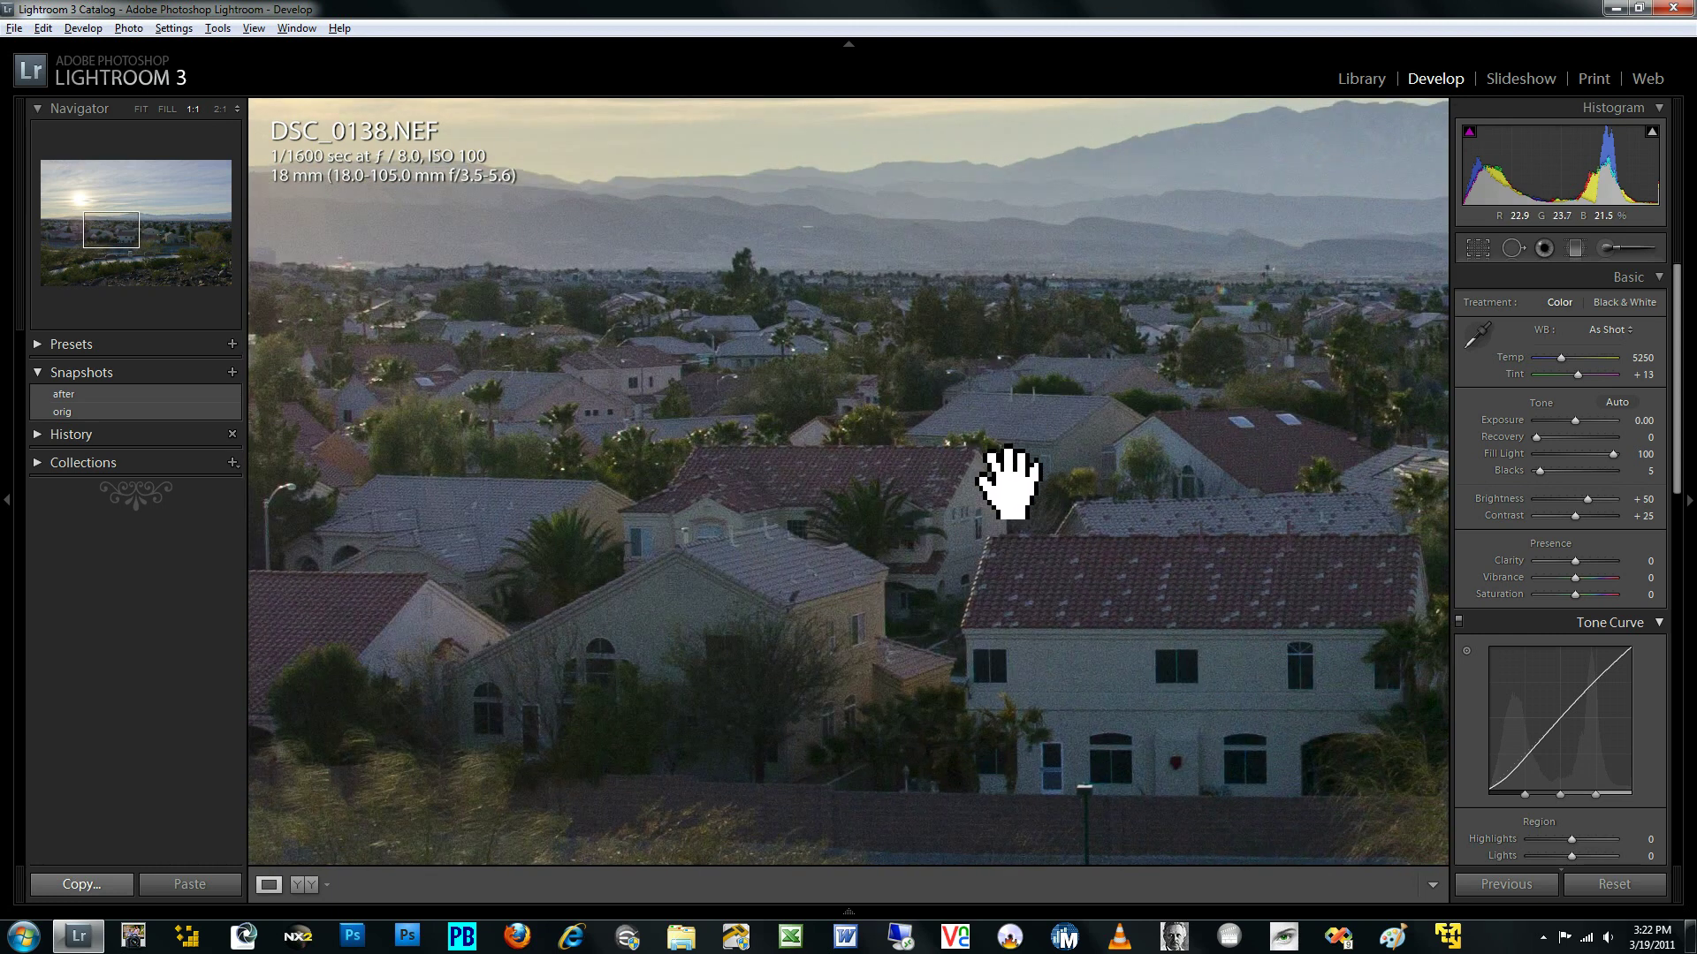
pyautogui.click(899, 444)
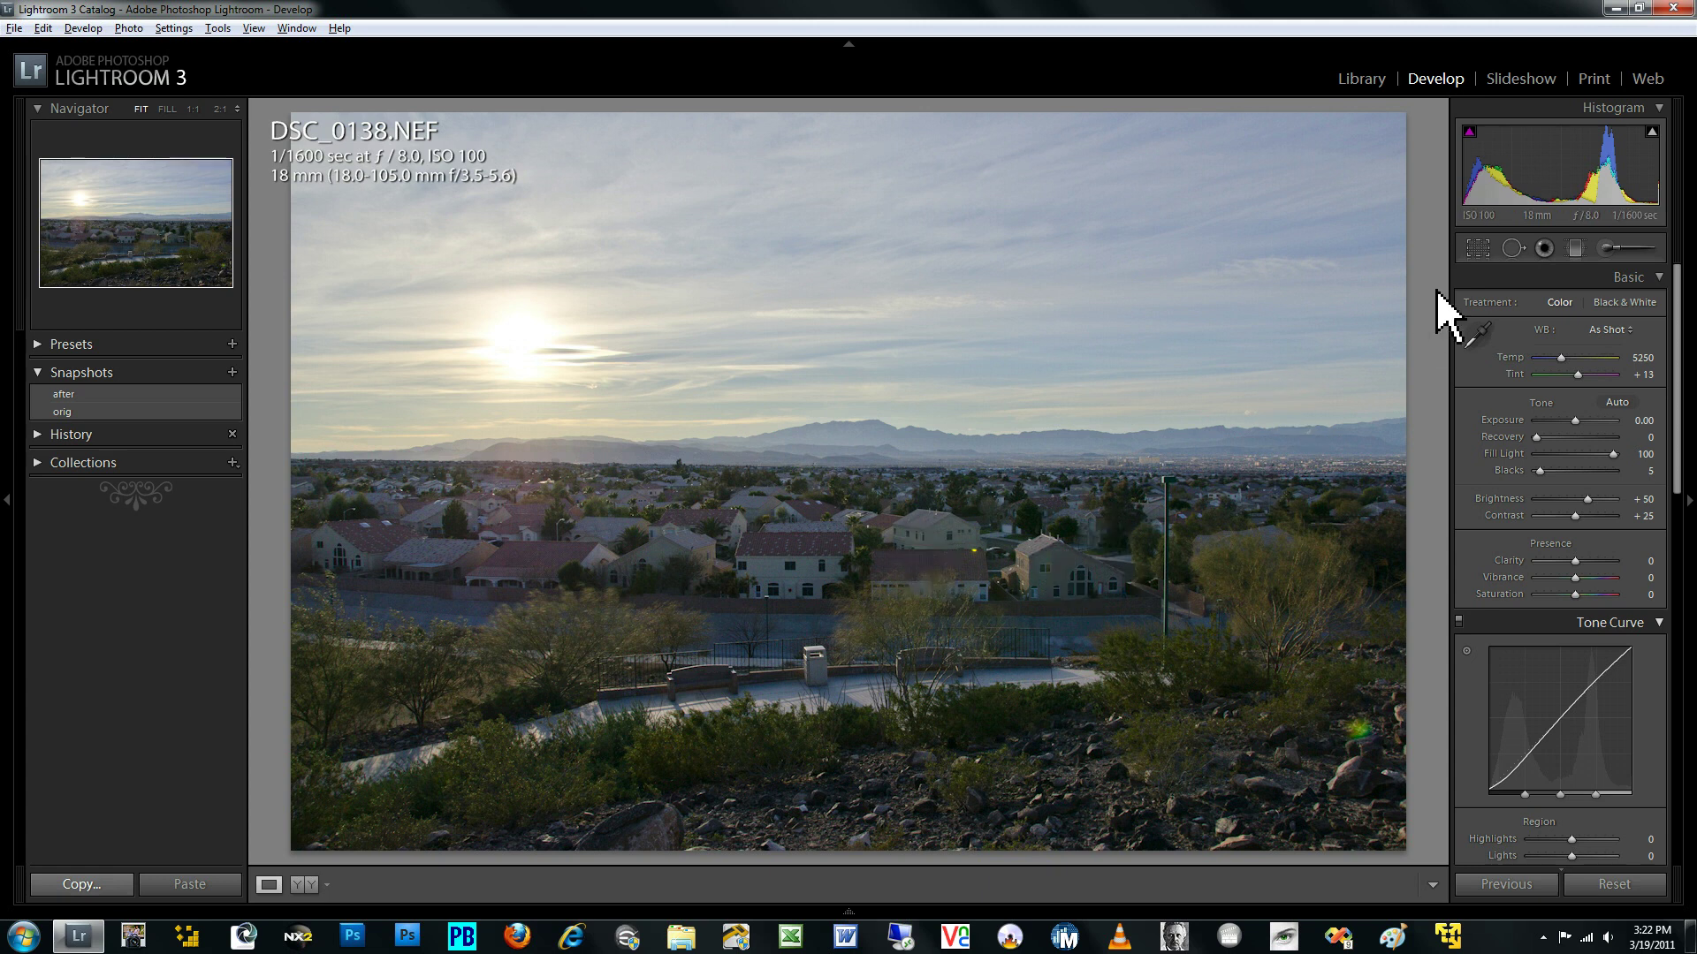
# - Lay a graduated filter over the sky and darken it to -2.24 exposure
pyautogui.click(1574, 250)
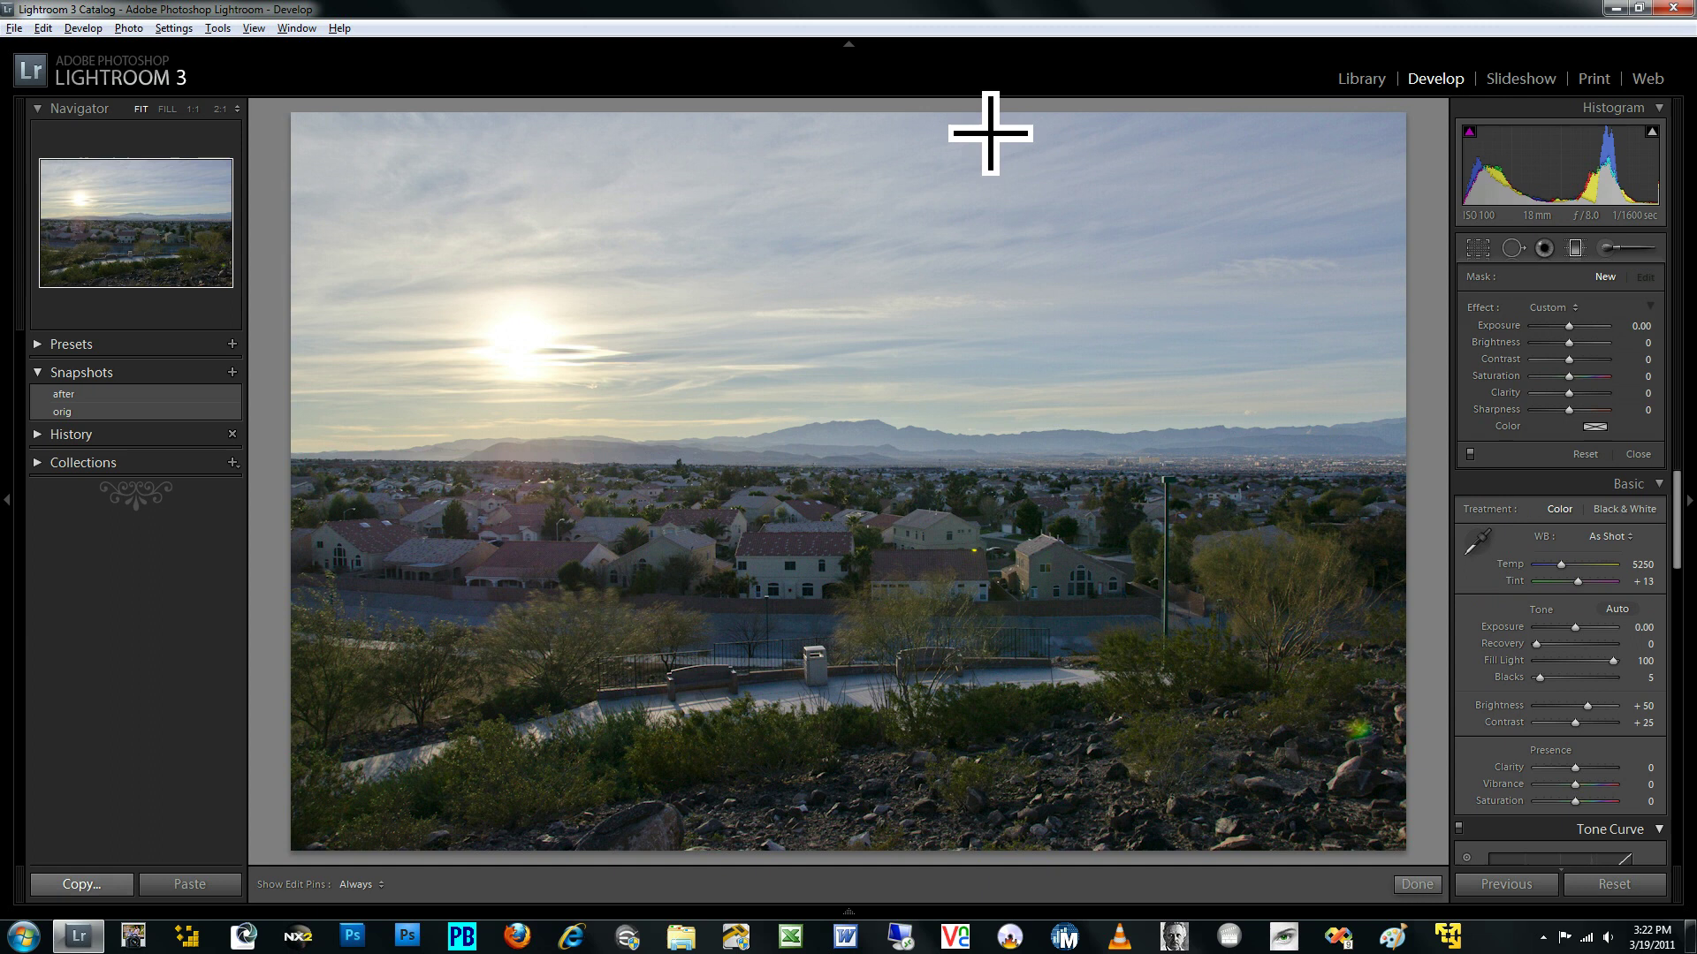
pyautogui.moveTo(967, 130); pyautogui.dragTo(1100, 757)
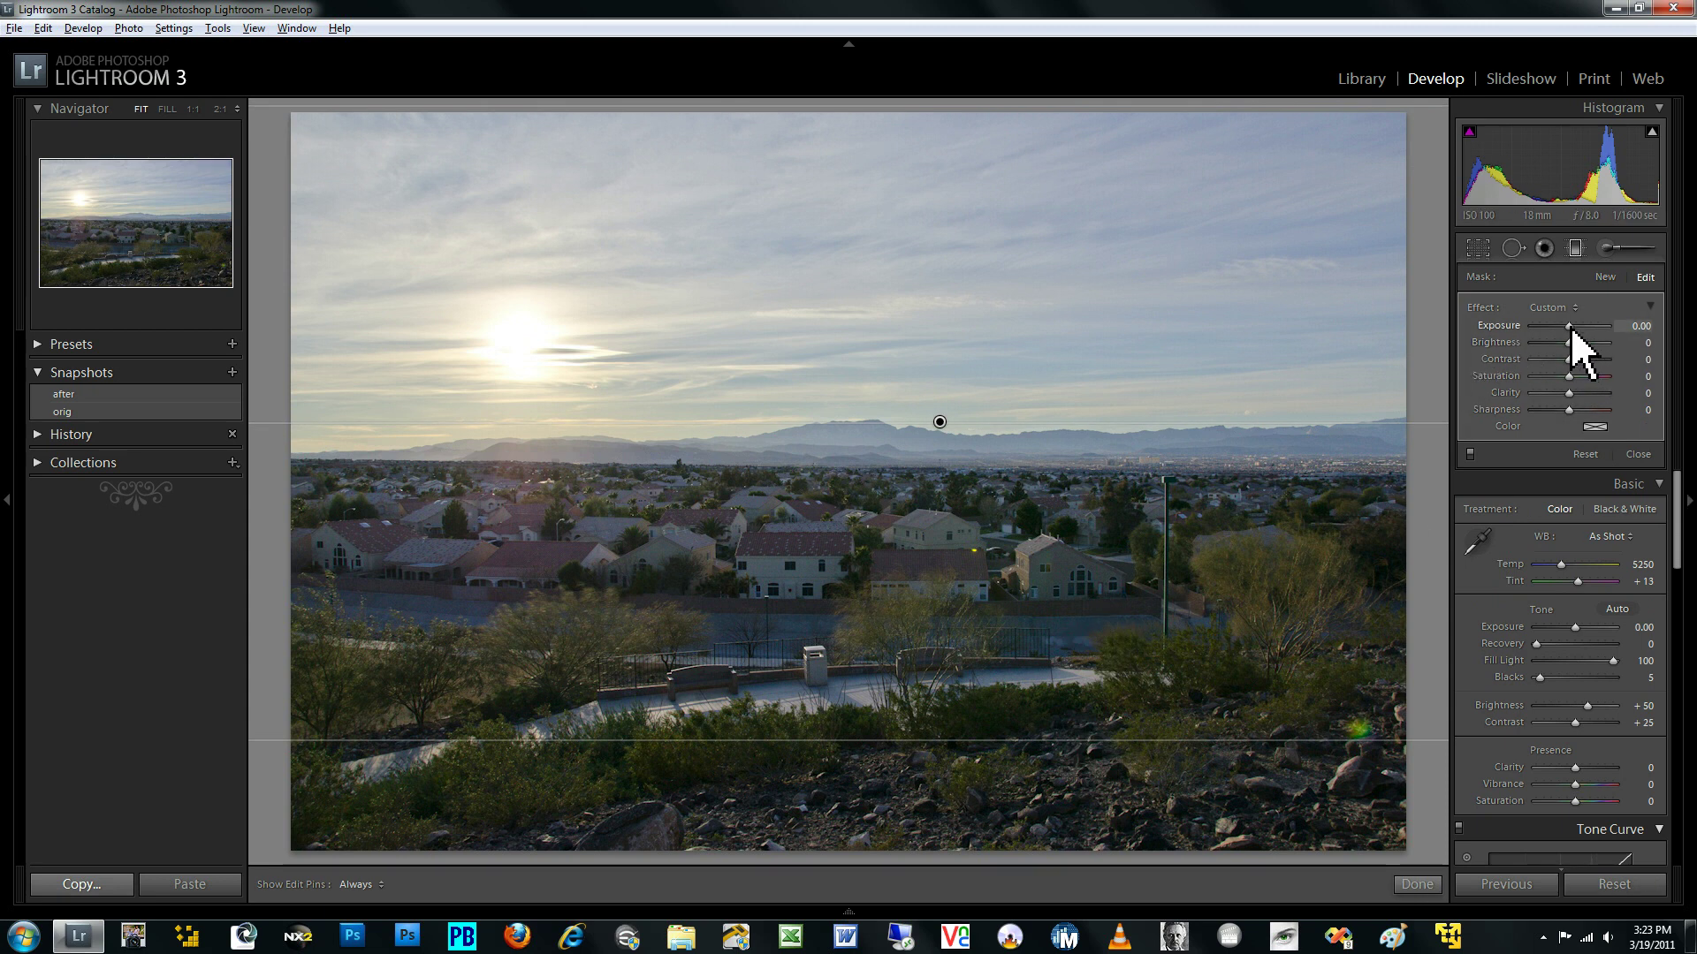
pyautogui.moveTo(1566, 326); pyautogui.dragTo(1550, 327)
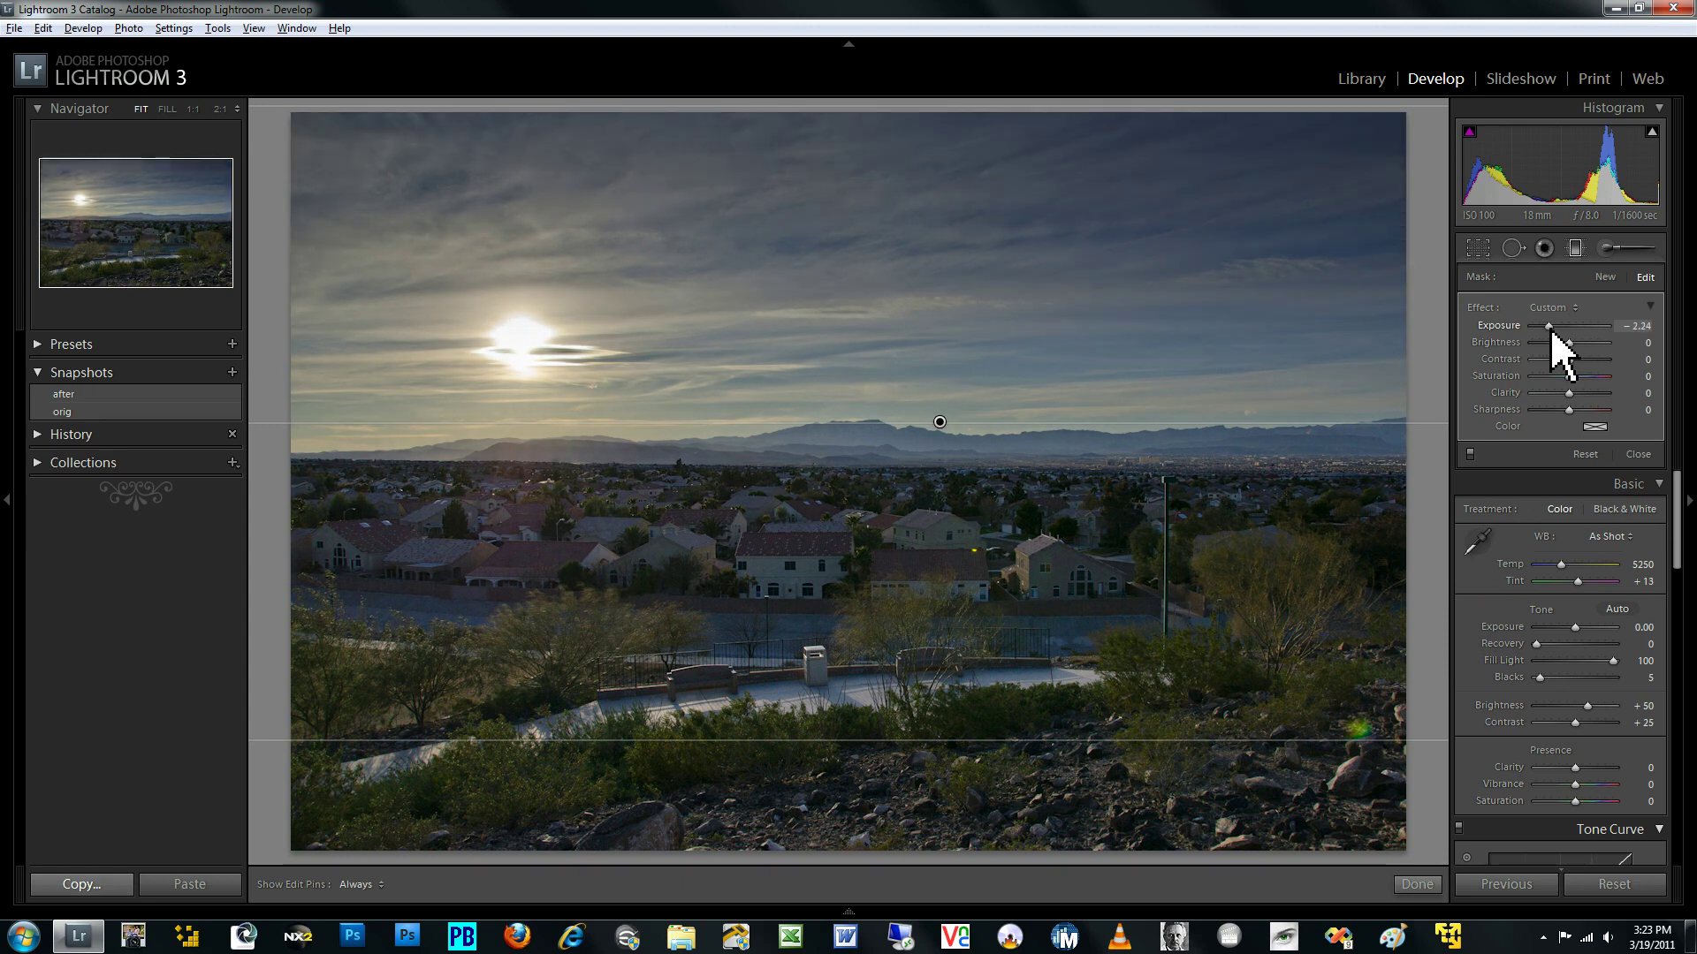
pyautogui.moveTo(957, 452)
pyautogui.mouseDown()
pyautogui.moveTo(957, 414)
pyautogui.moveTo(958, 431)
pyautogui.mouseUp()
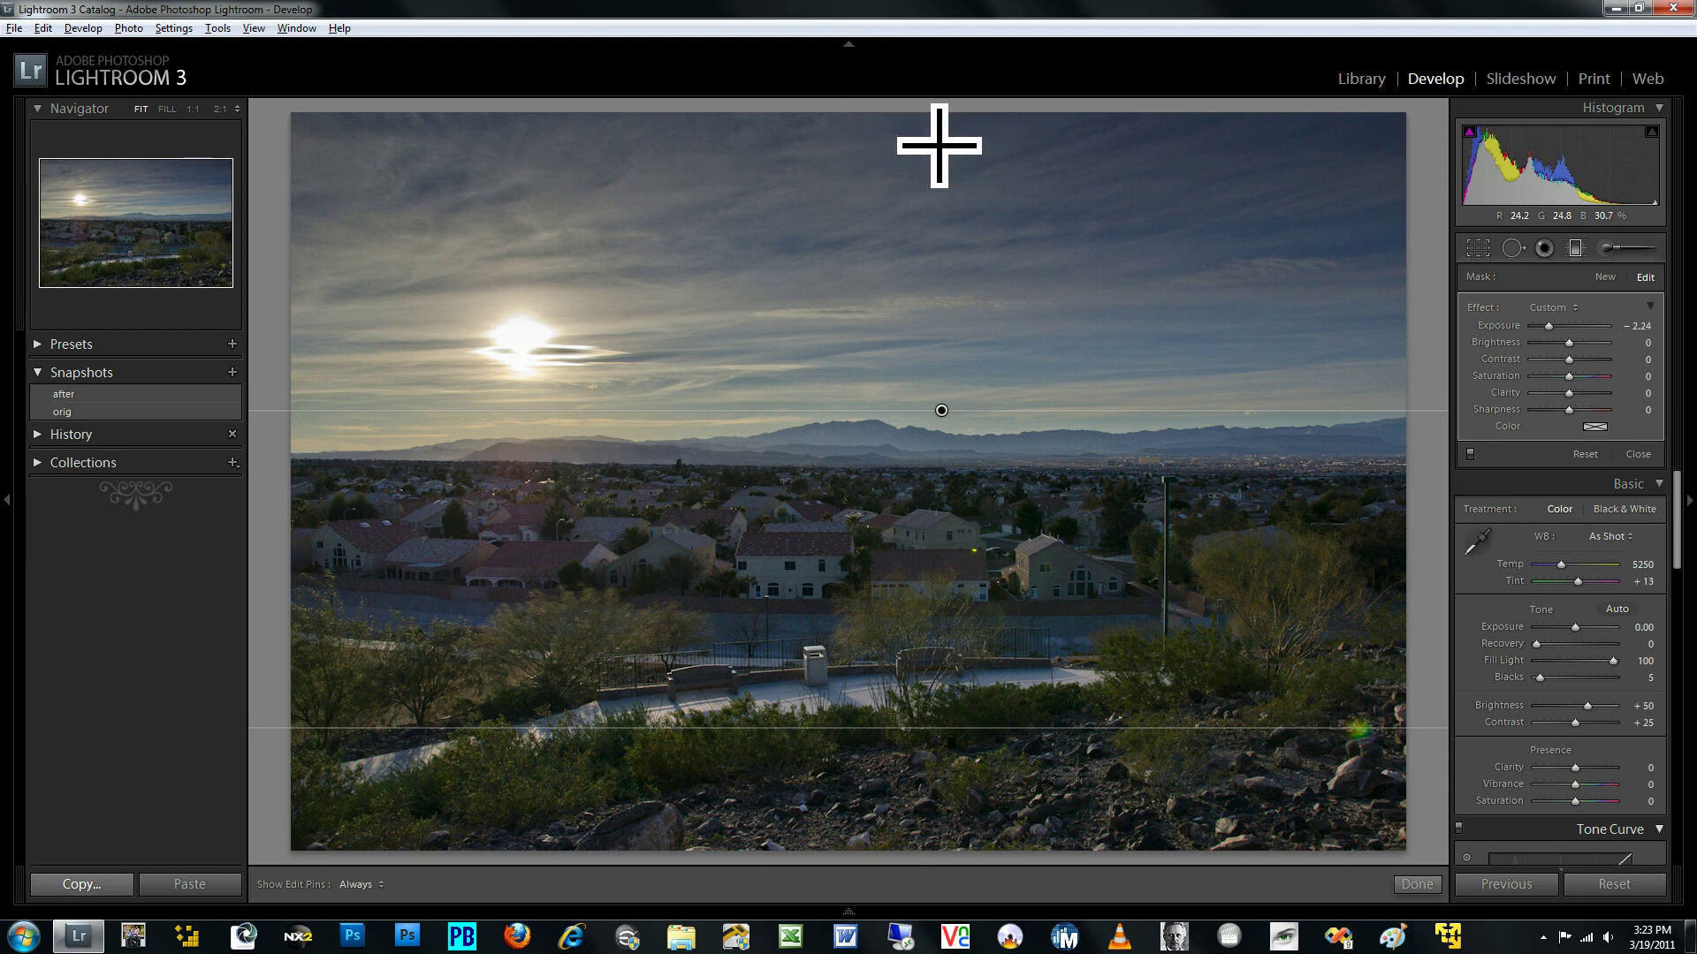
pyautogui.moveTo(955, 432); pyautogui.dragTo(961, 456)
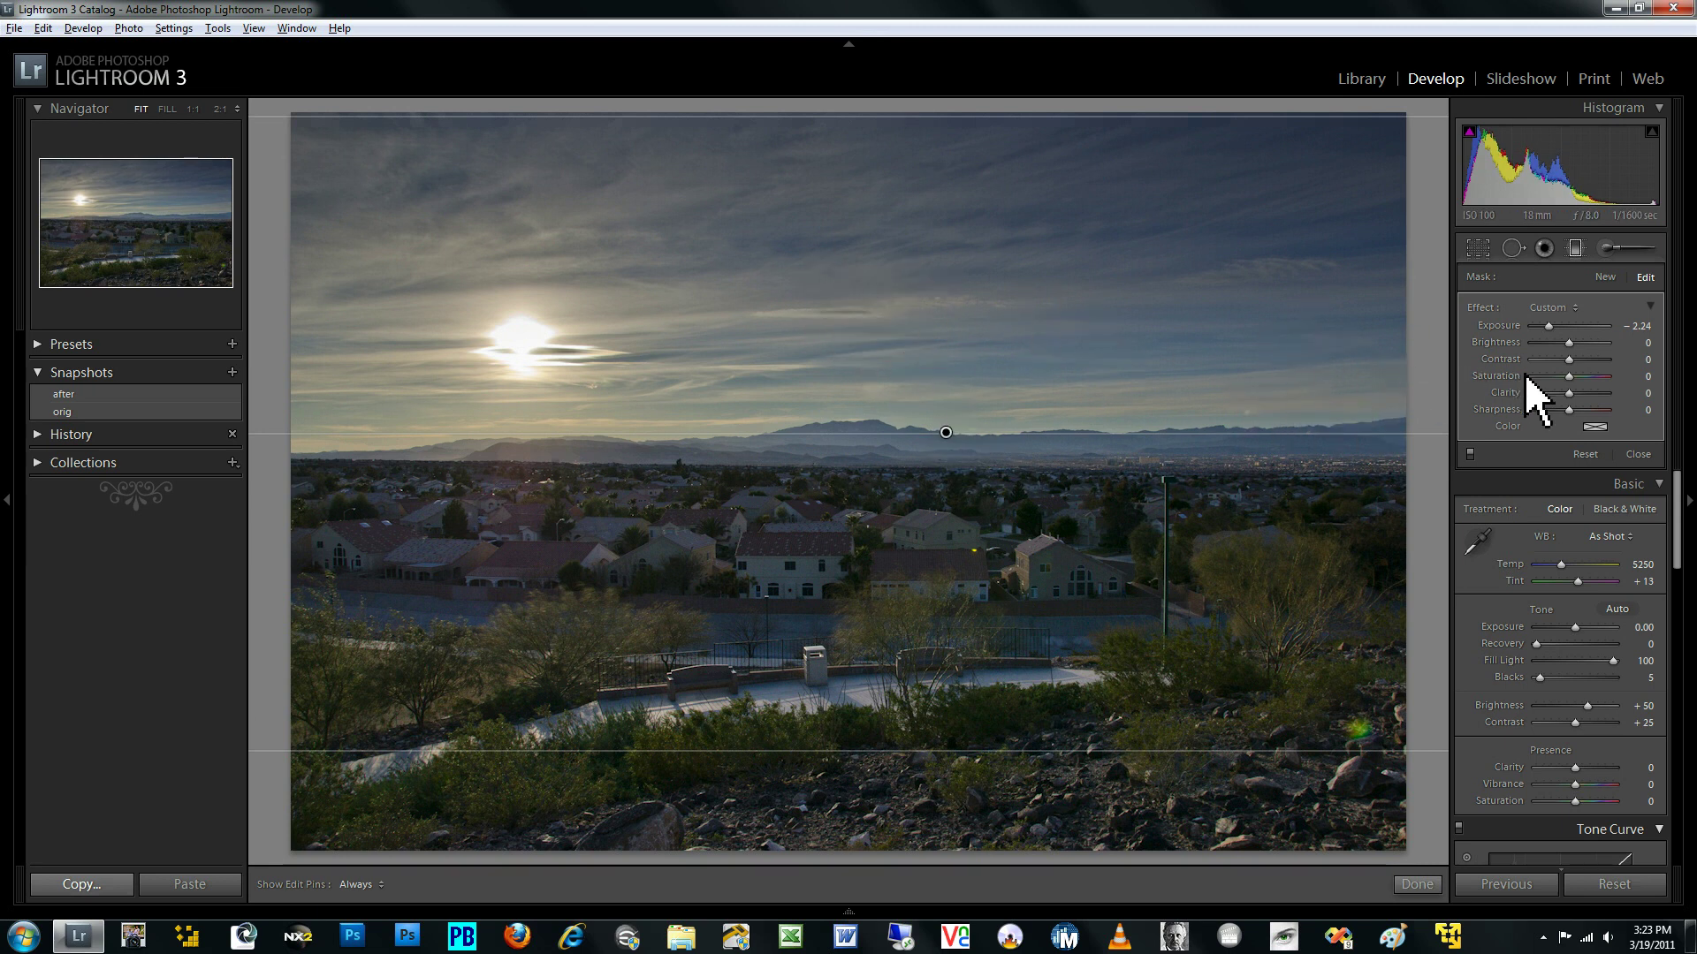
# - Give the sky filter contrast 85 and saturation 41, and raise it just above the horizon
pyautogui.moveTo(1566, 366); pyautogui.dragTo(1594, 362)
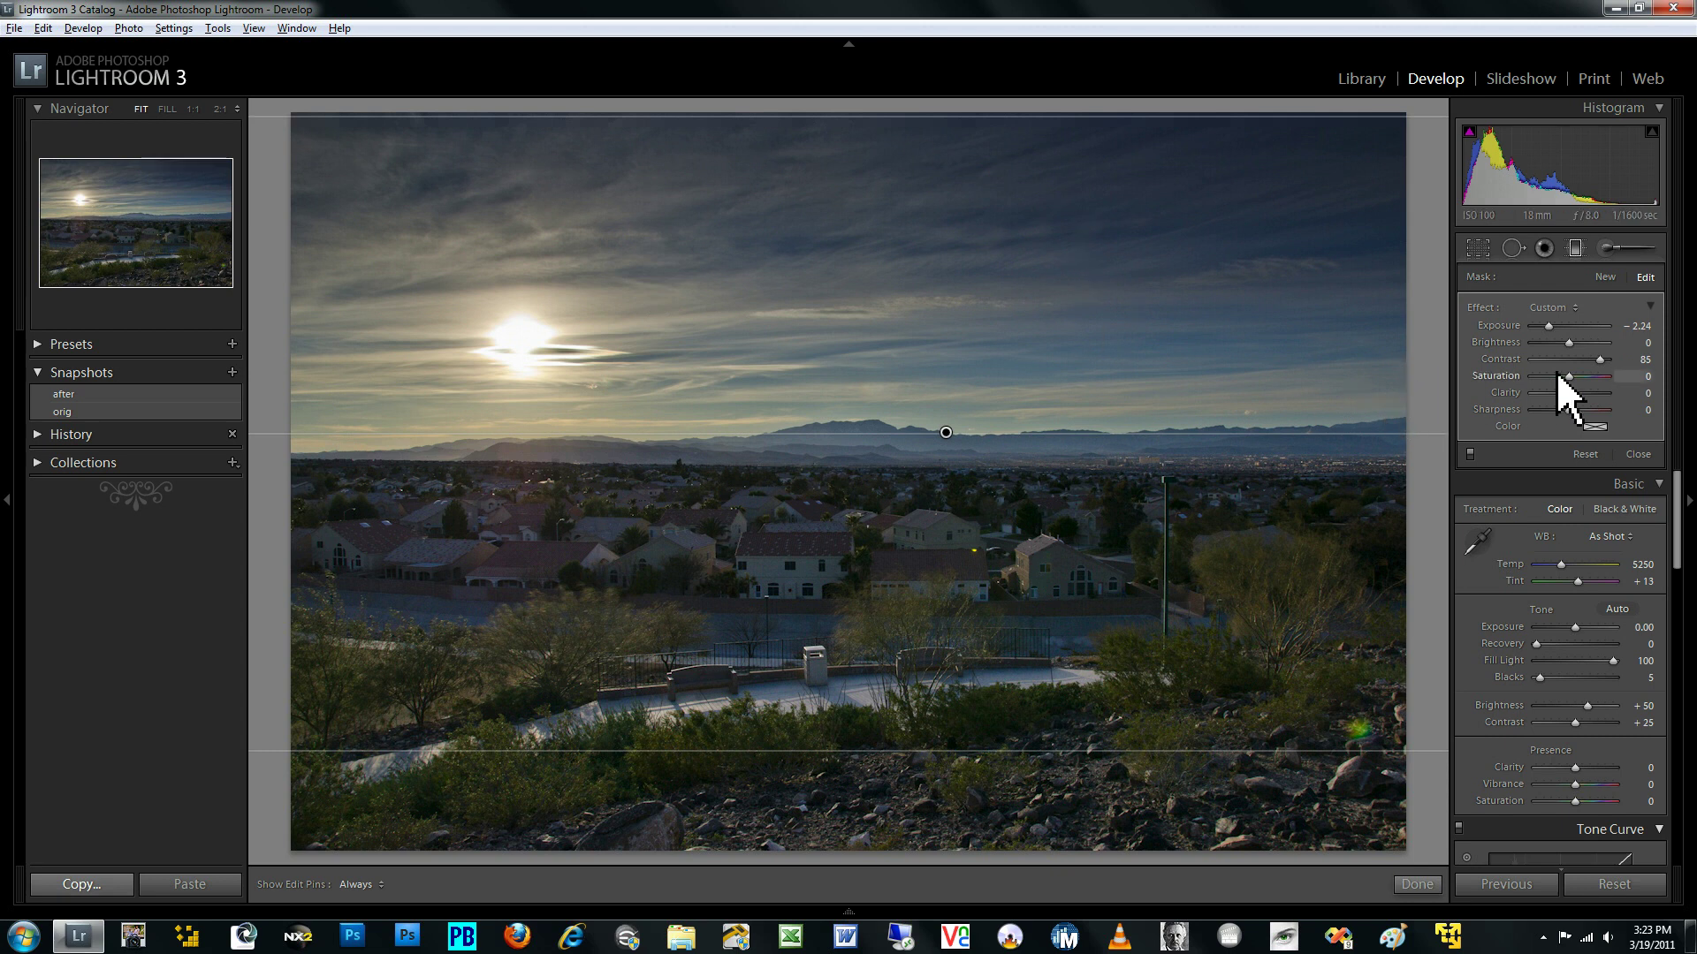
pyautogui.moveTo(1574, 378); pyautogui.dragTo(1594, 381)
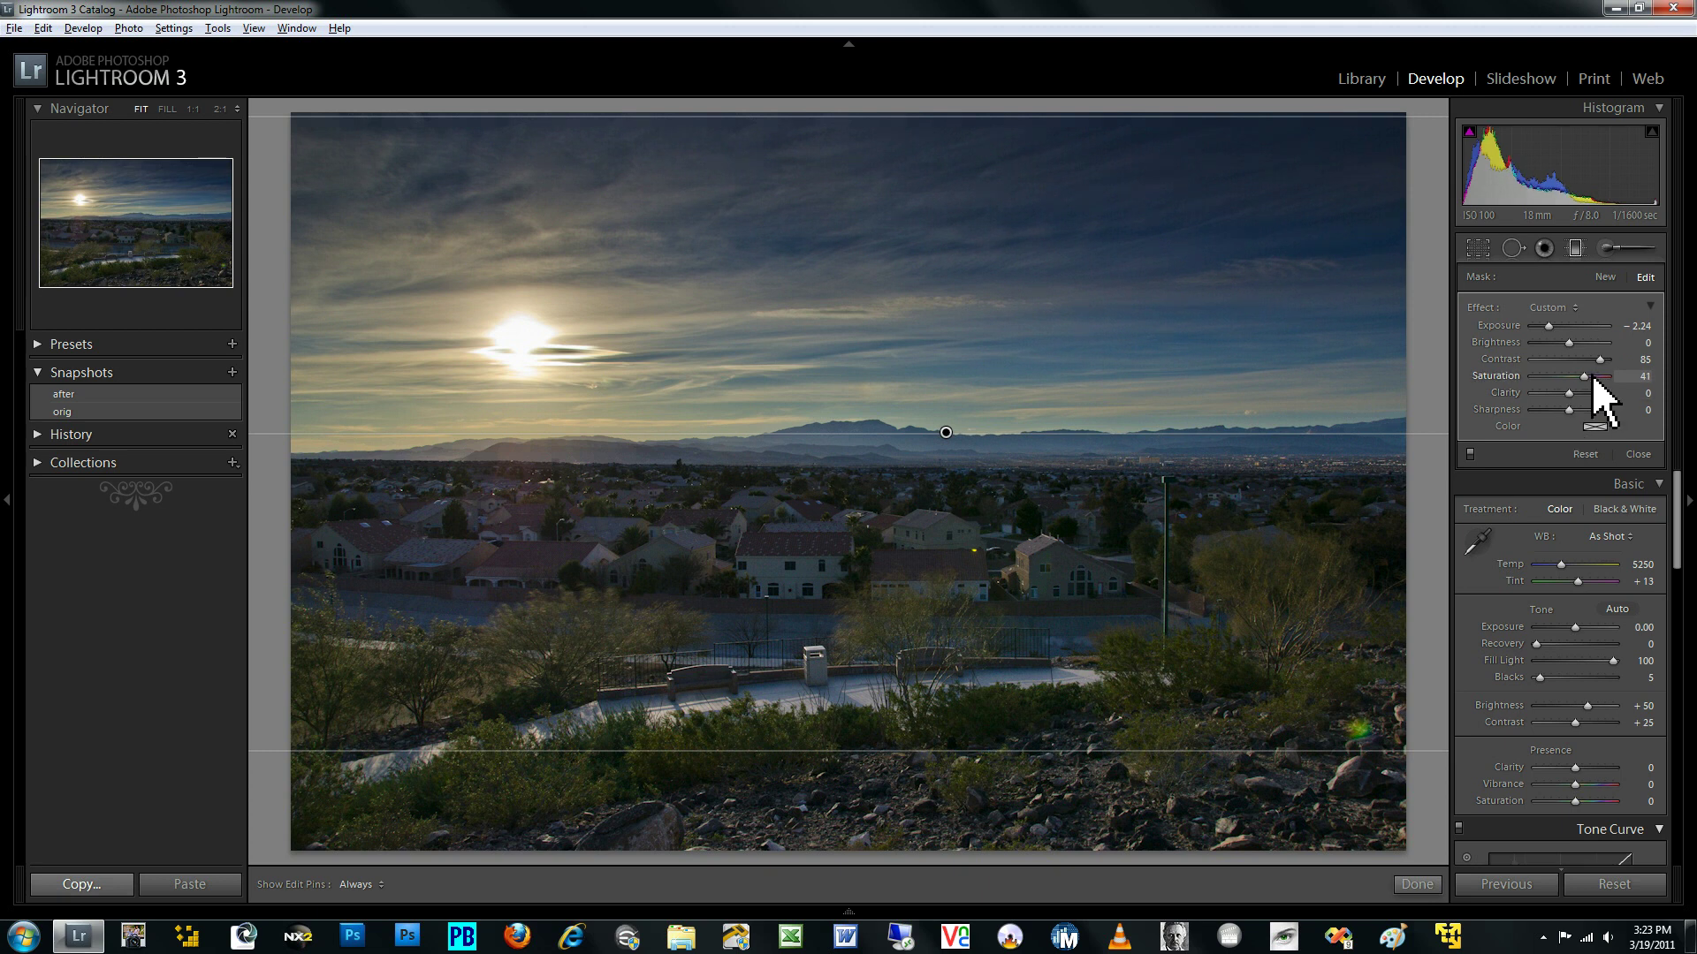
pyautogui.moveTo(946, 433)
pyautogui.mouseDown()
pyautogui.moveTo(944, 366)
pyautogui.moveTo(944, 422)
pyautogui.mouseUp()
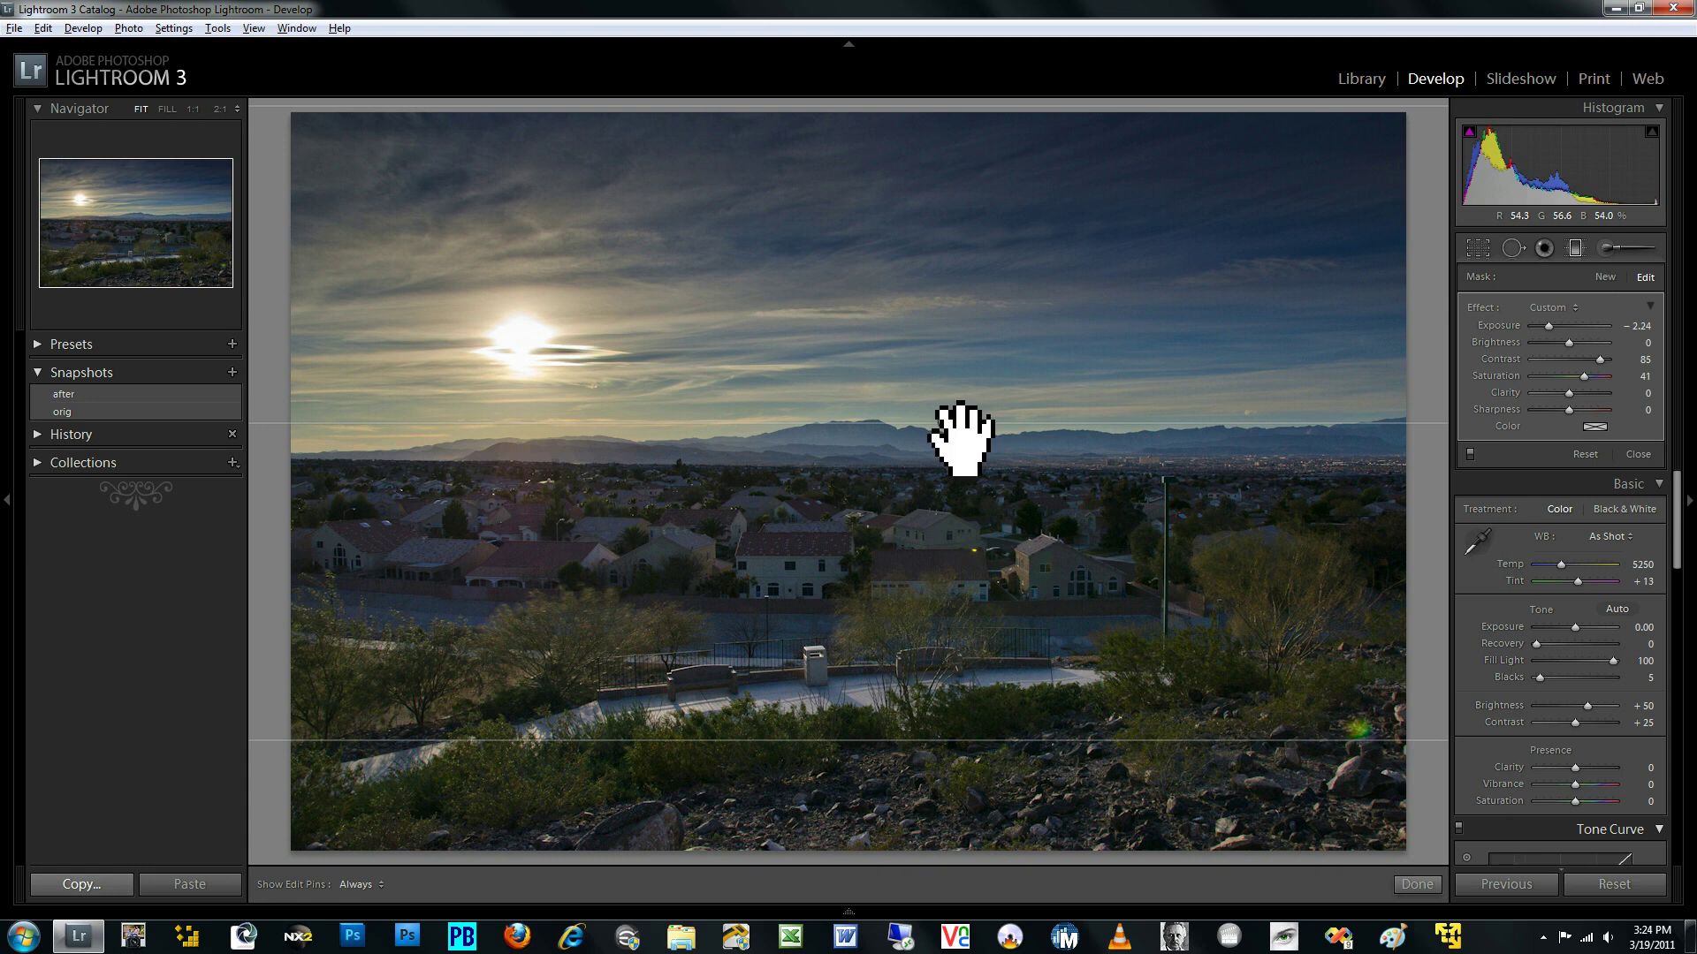
pyautogui.moveTo(959, 441); pyautogui.dragTo(958, 434)
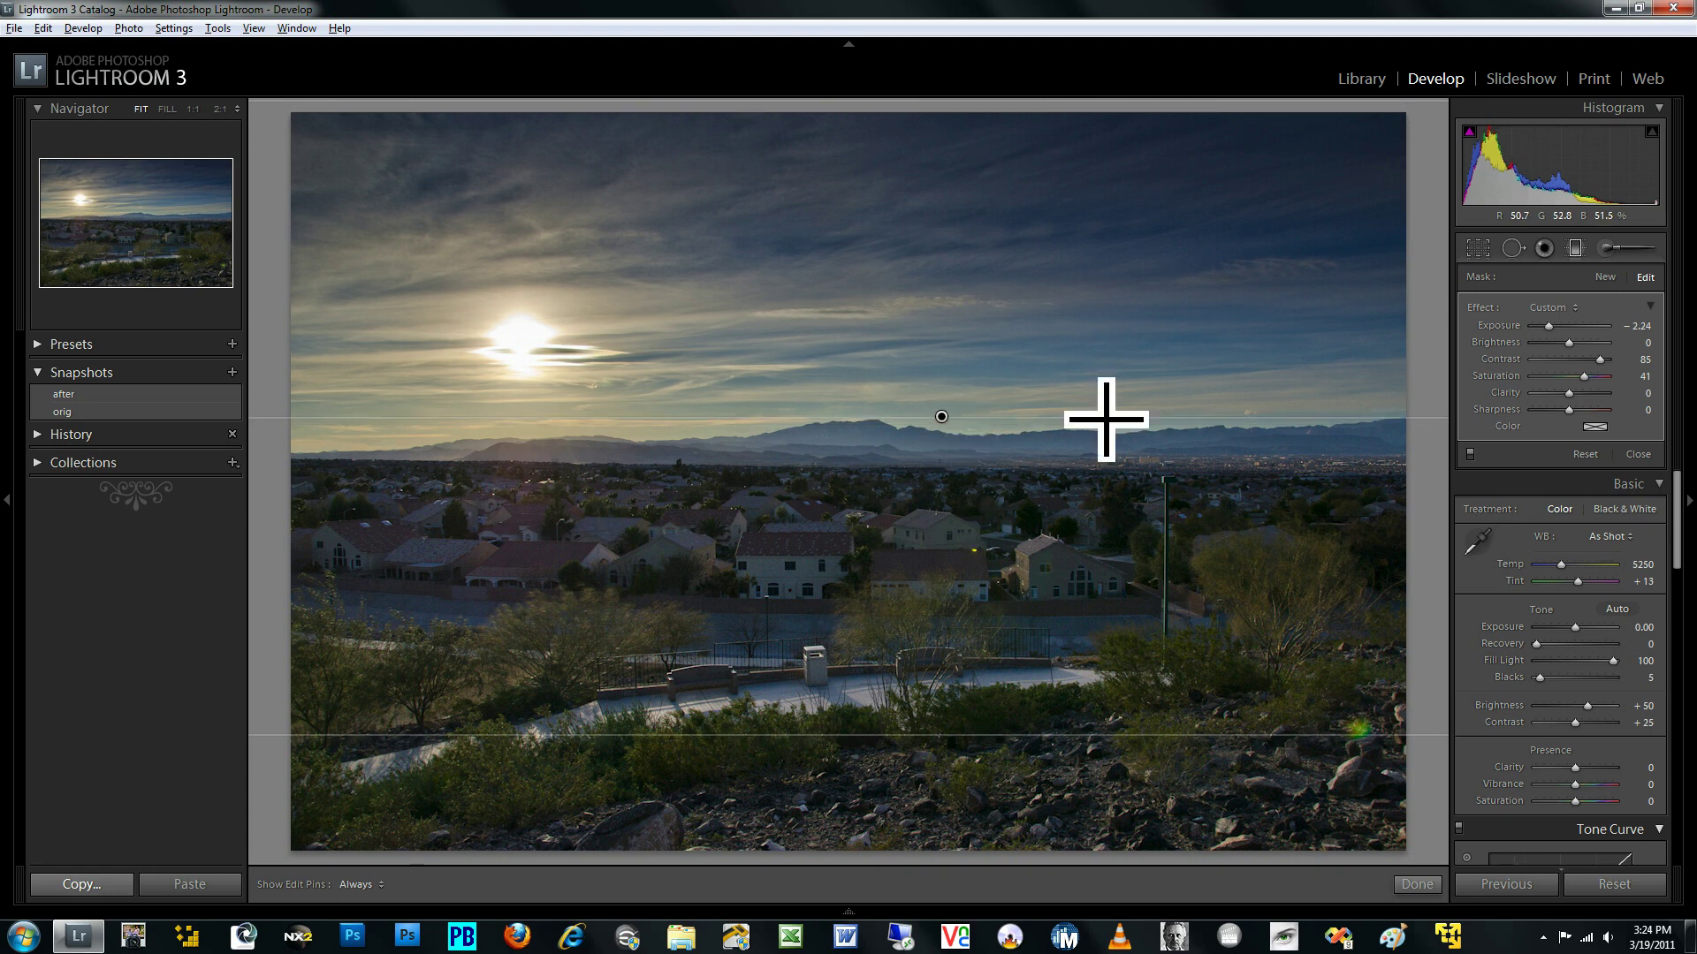
# - Draw a second graduated filter up from the bottom over the town at about +1.17 exposure
pyautogui.click(1606, 281)
pyautogui.click(1646, 326)
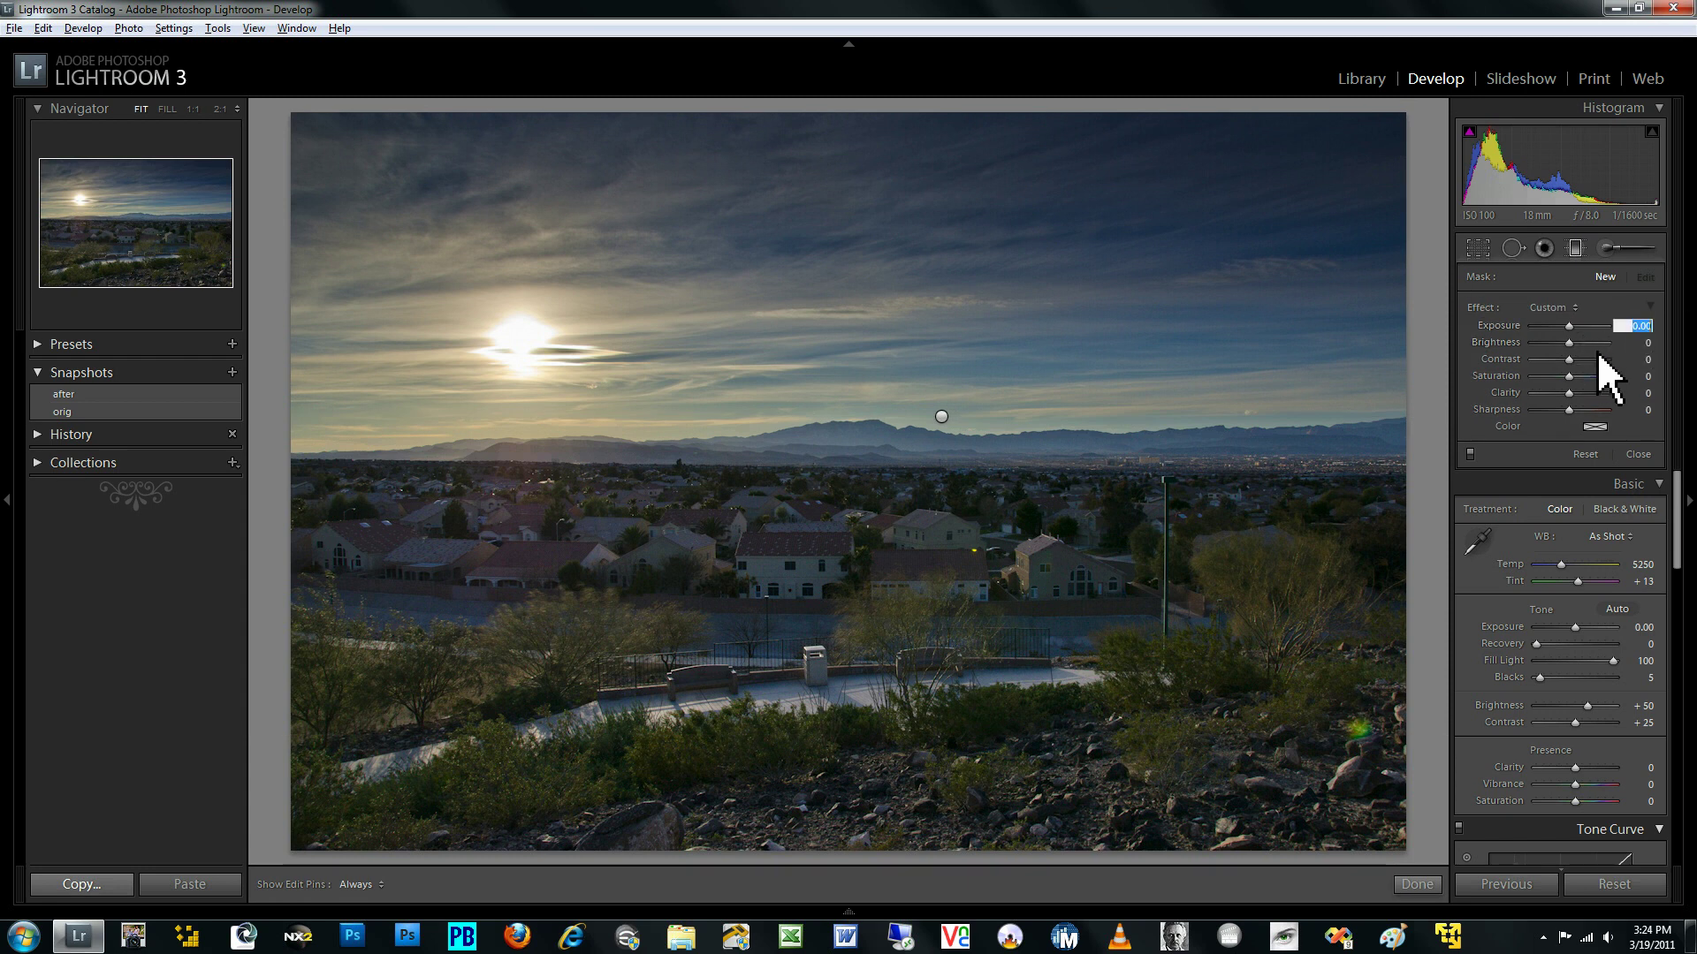
pyautogui.write('1')
pyautogui.press('Return')
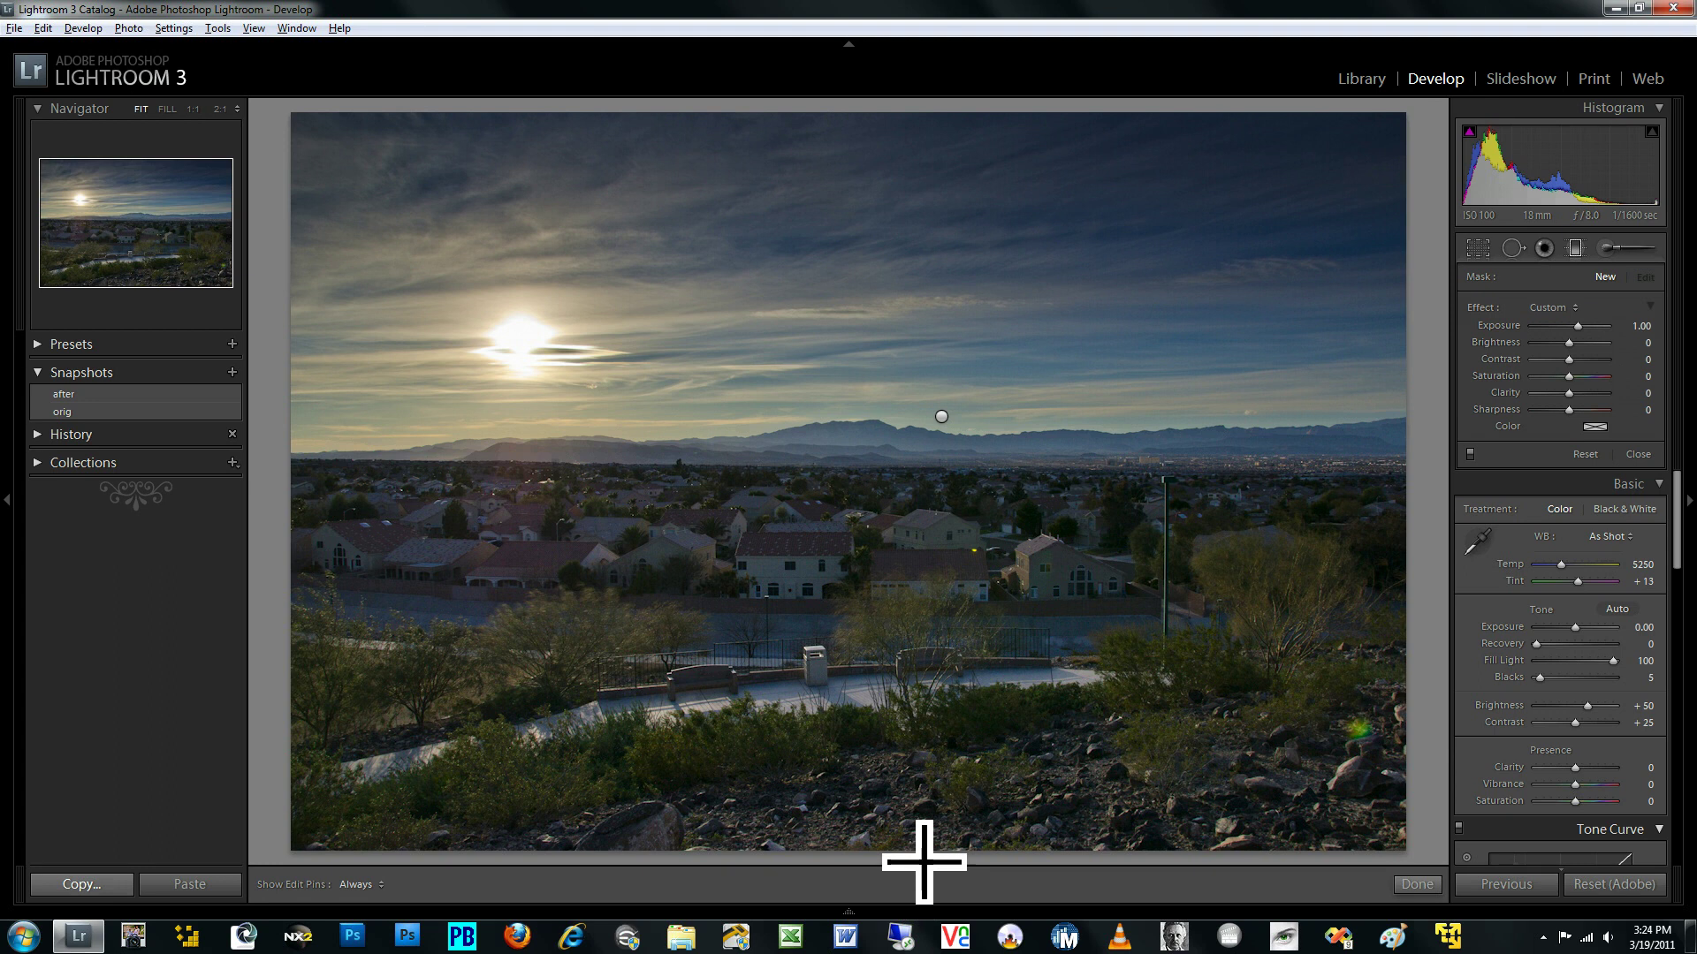
pyautogui.moveTo(923, 862); pyautogui.dragTo(948, 180)
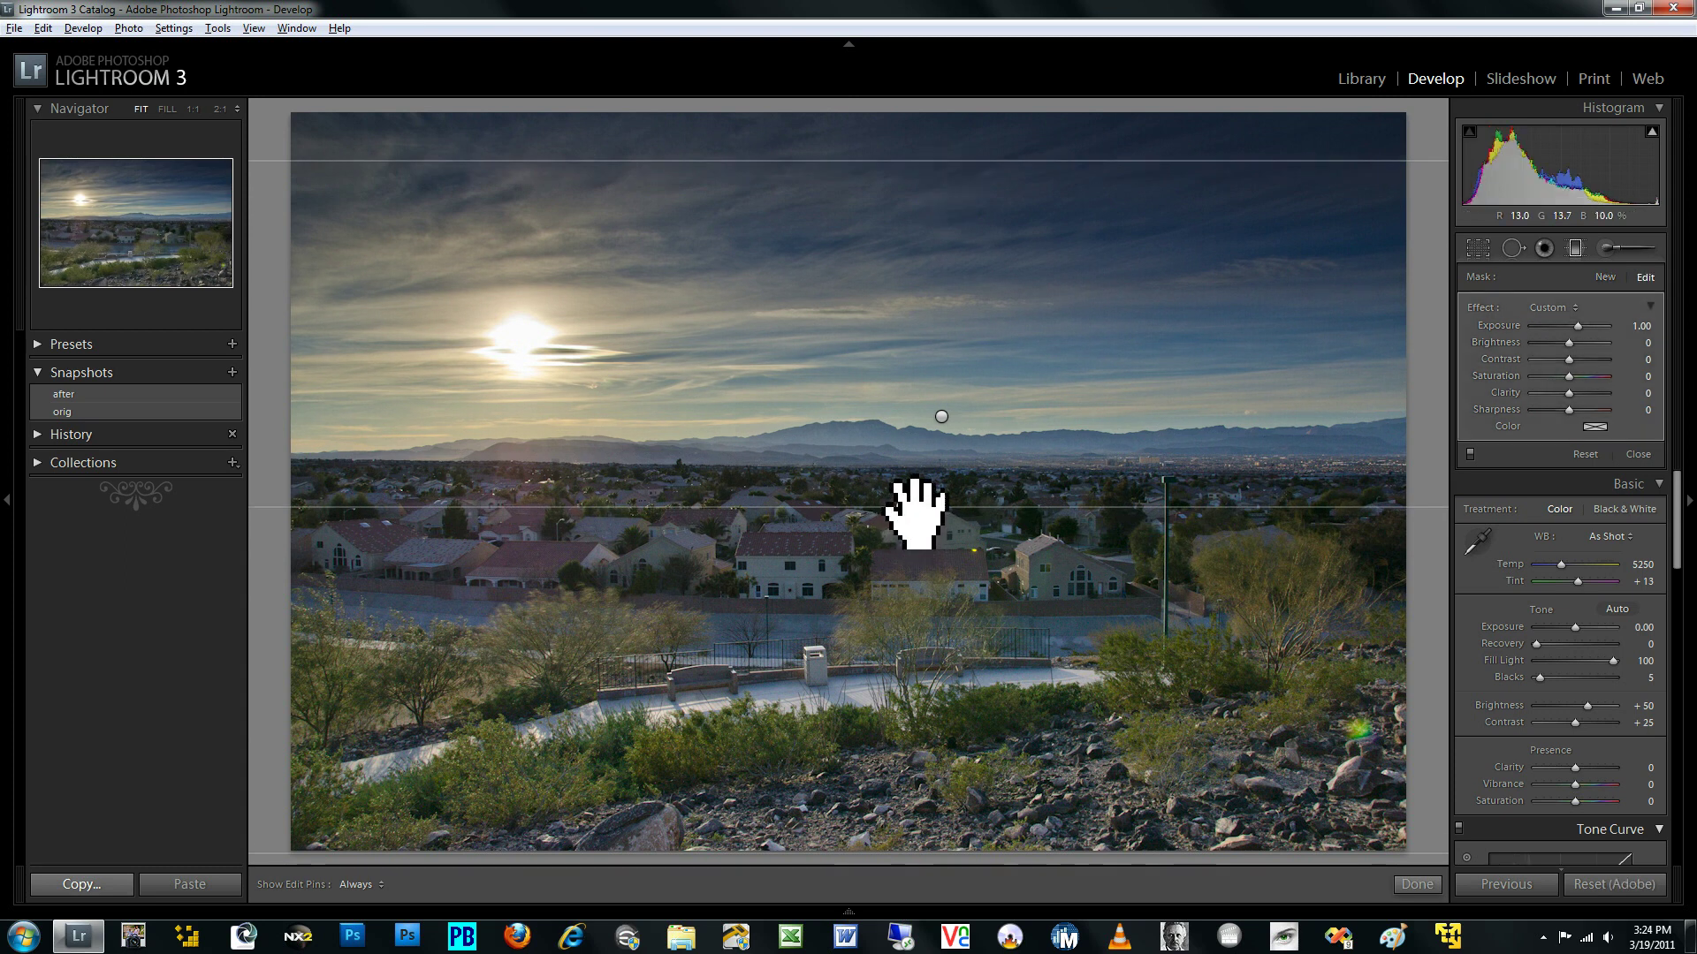
pyautogui.moveTo(916, 513); pyautogui.dragTo(928, 512)
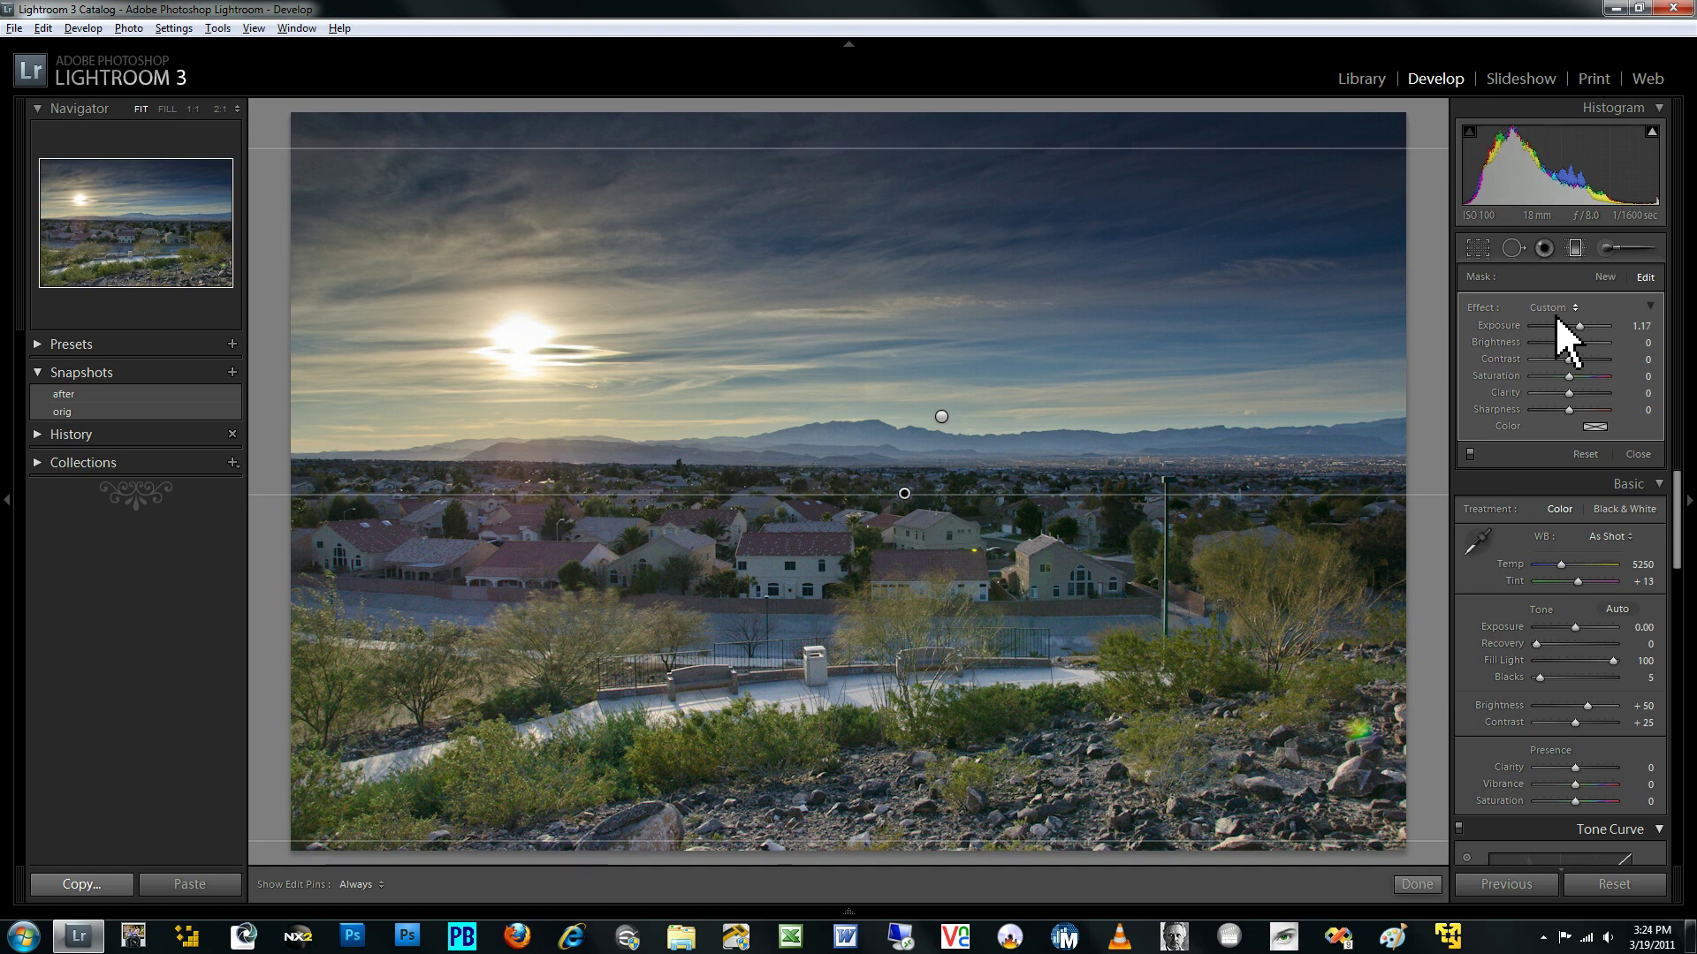
# - Finish the graduated filters, then try and reset the Tone Curve Highlights to 0
pyautogui.click(1416, 885)
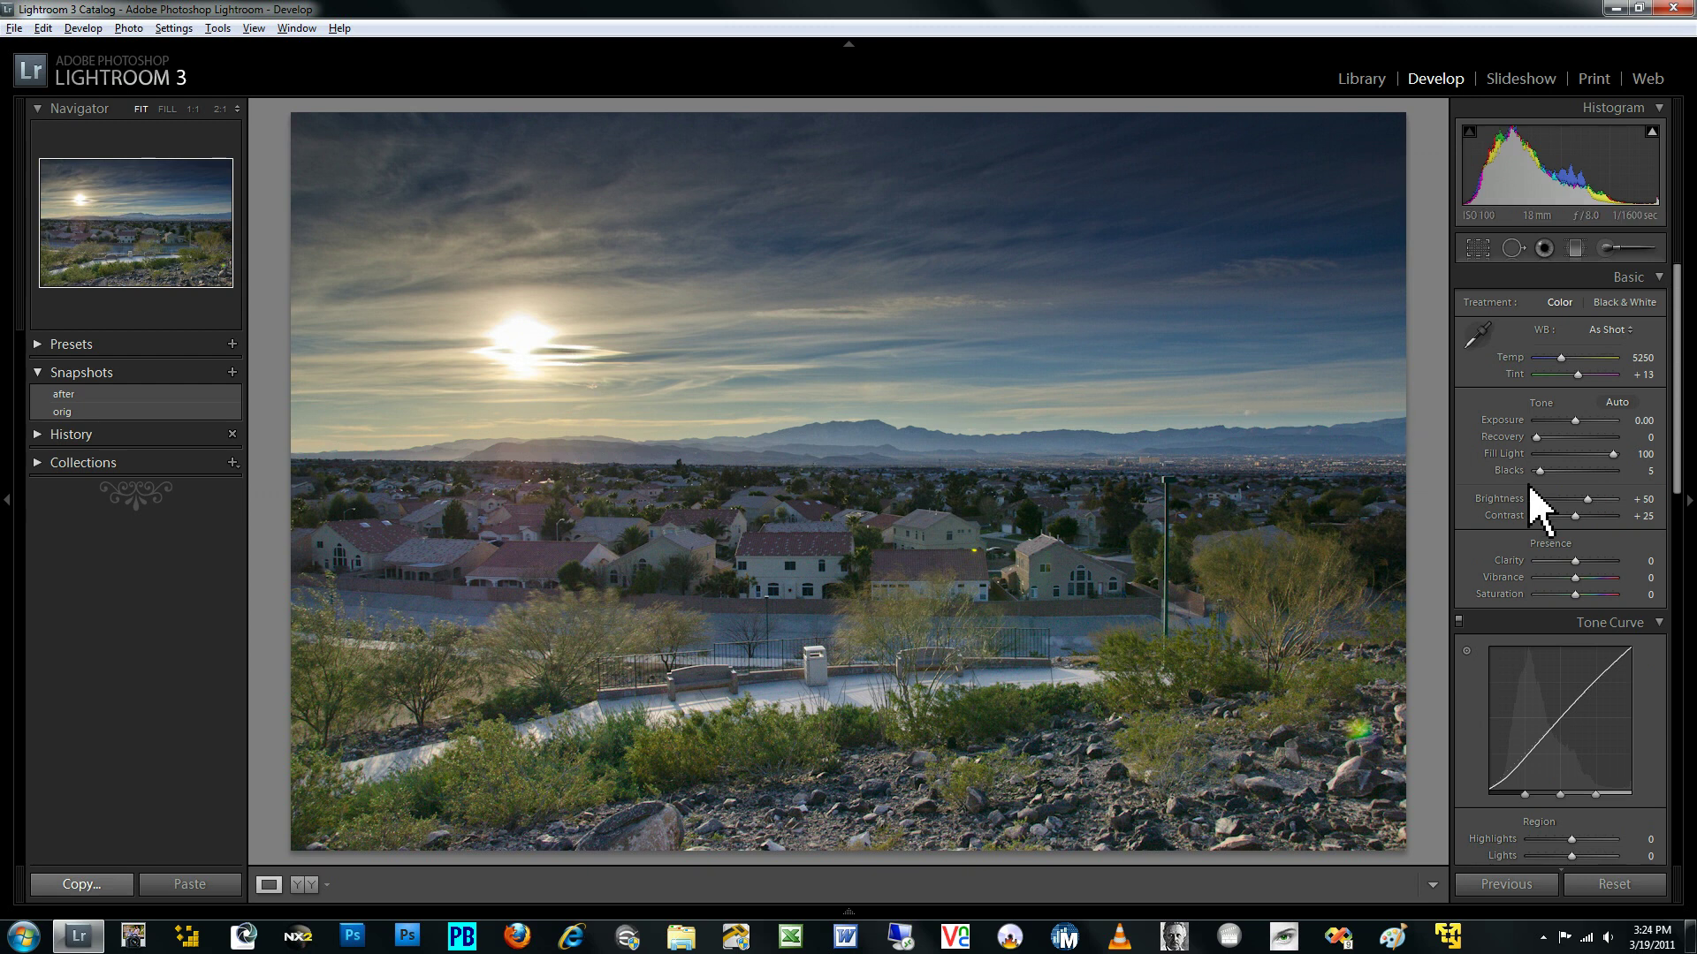
pyautogui.scroll(-4, 1542, 521)
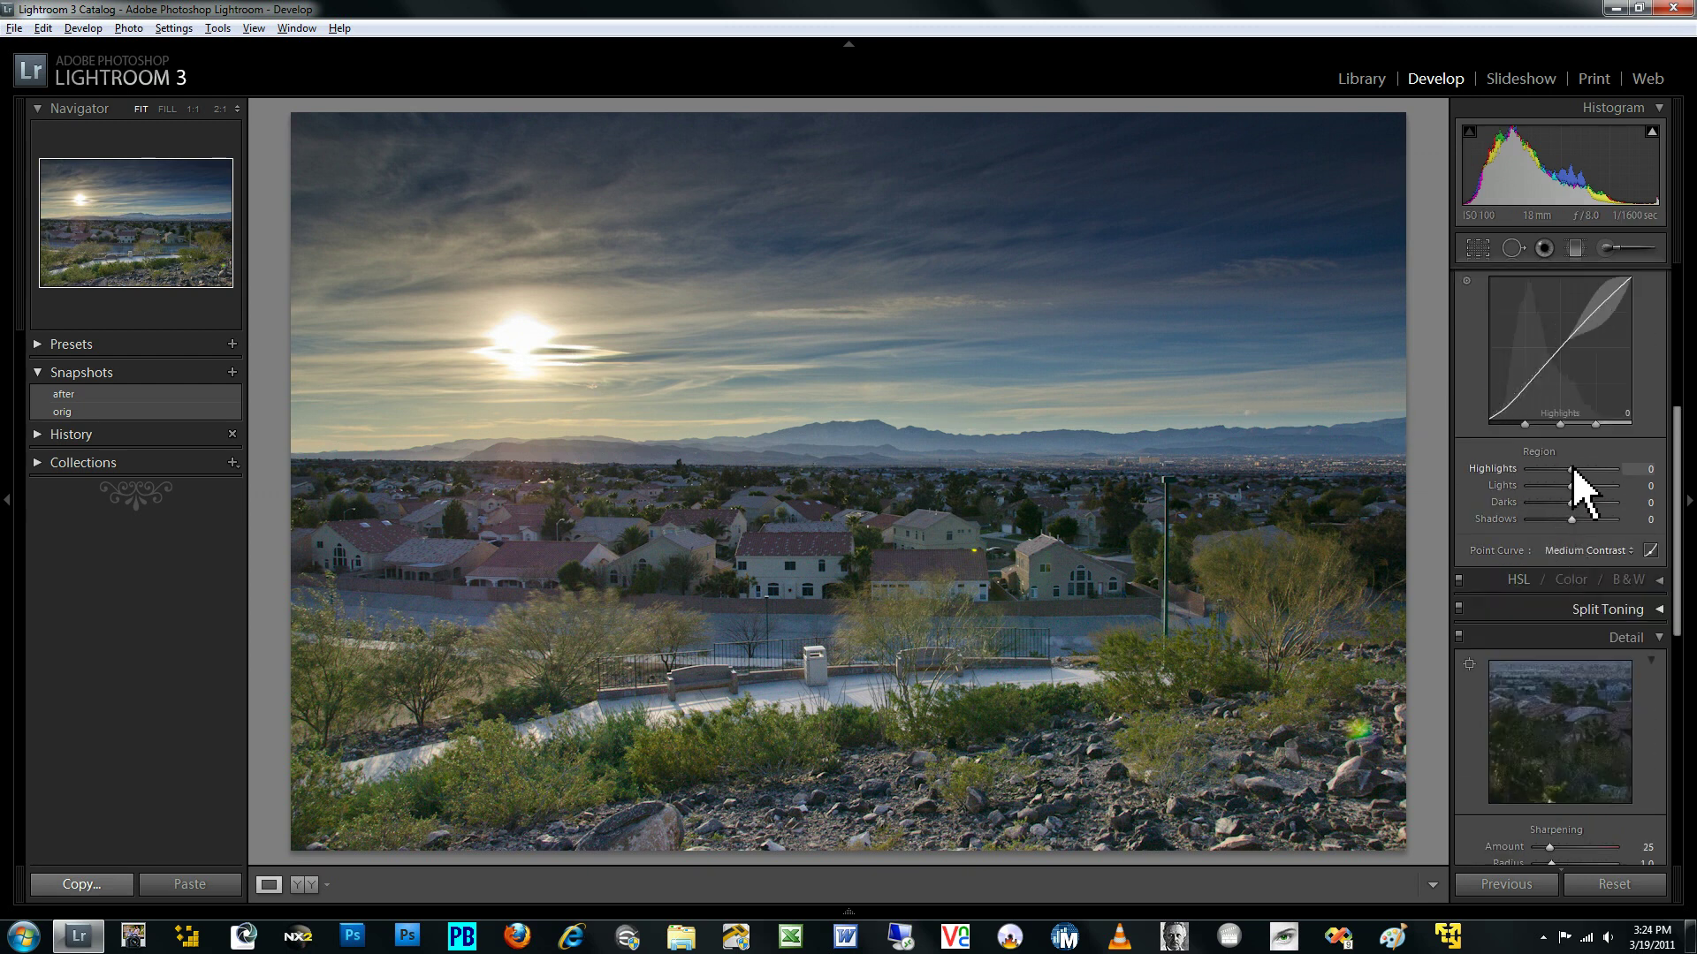
pyautogui.moveTo(1572, 466)
pyautogui.mouseDown()
pyautogui.moveTo(1523, 467)
pyautogui.moveTo(1568, 469)
pyautogui.mouseUp()
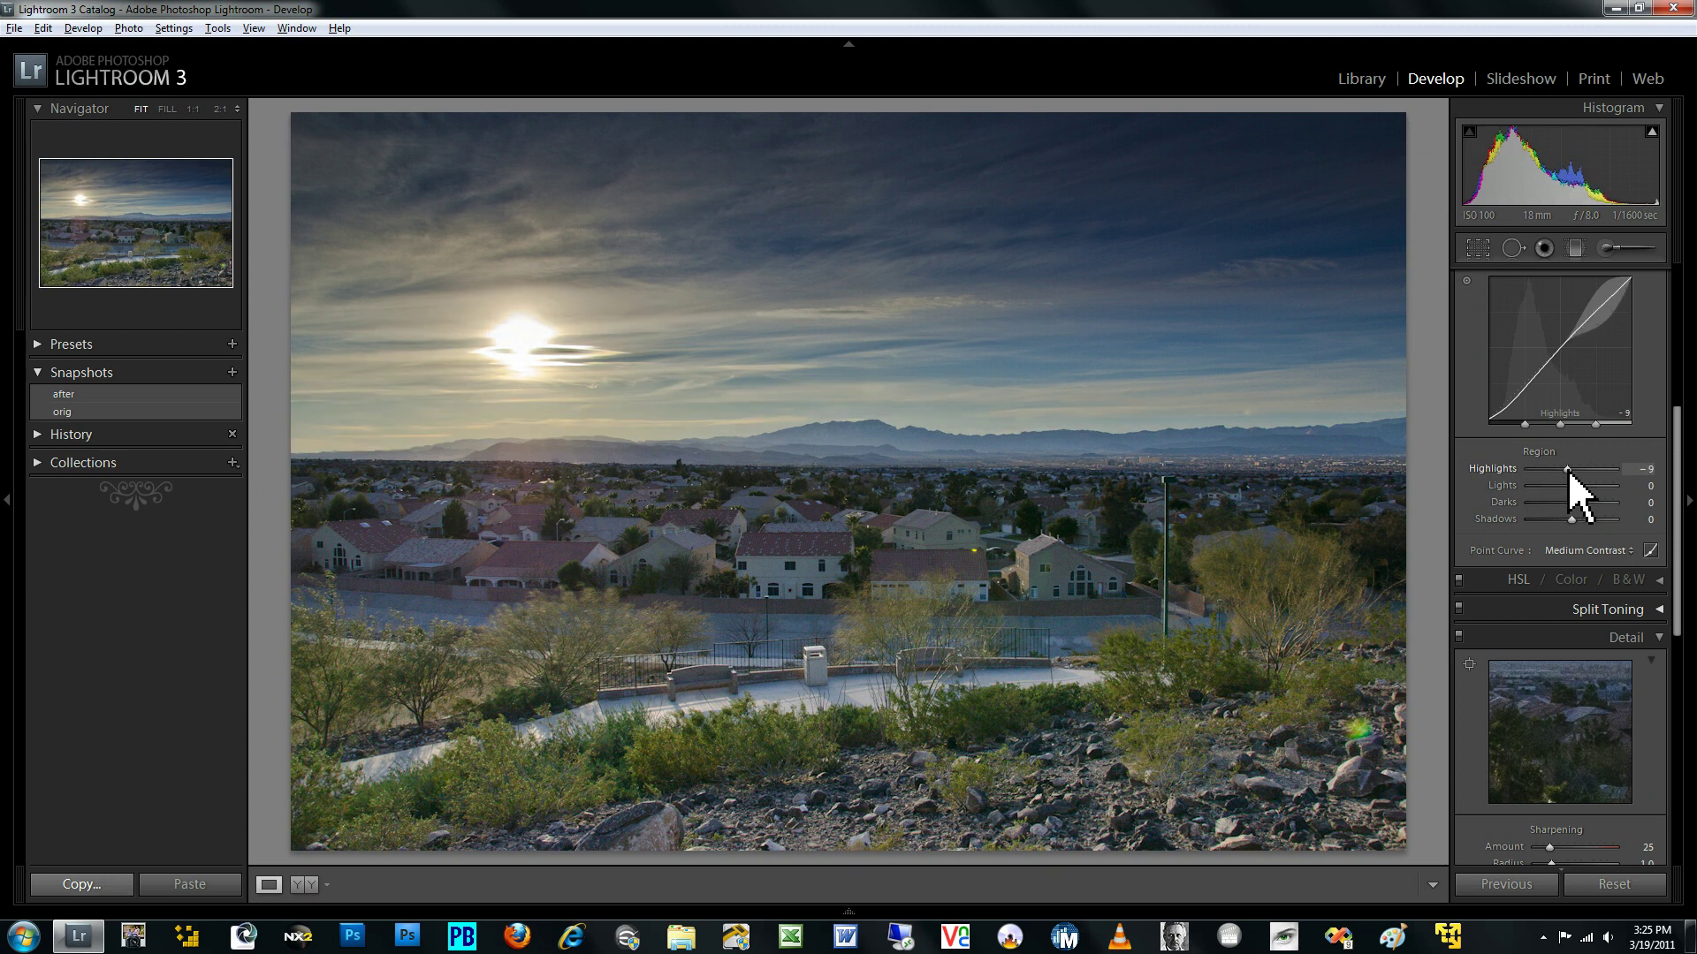
pyautogui.click(1649, 469)
pyautogui.write('0')
pyautogui.press('Return')
pyautogui.moveTo(1676, 461); pyautogui.dragTo(1676, 326)
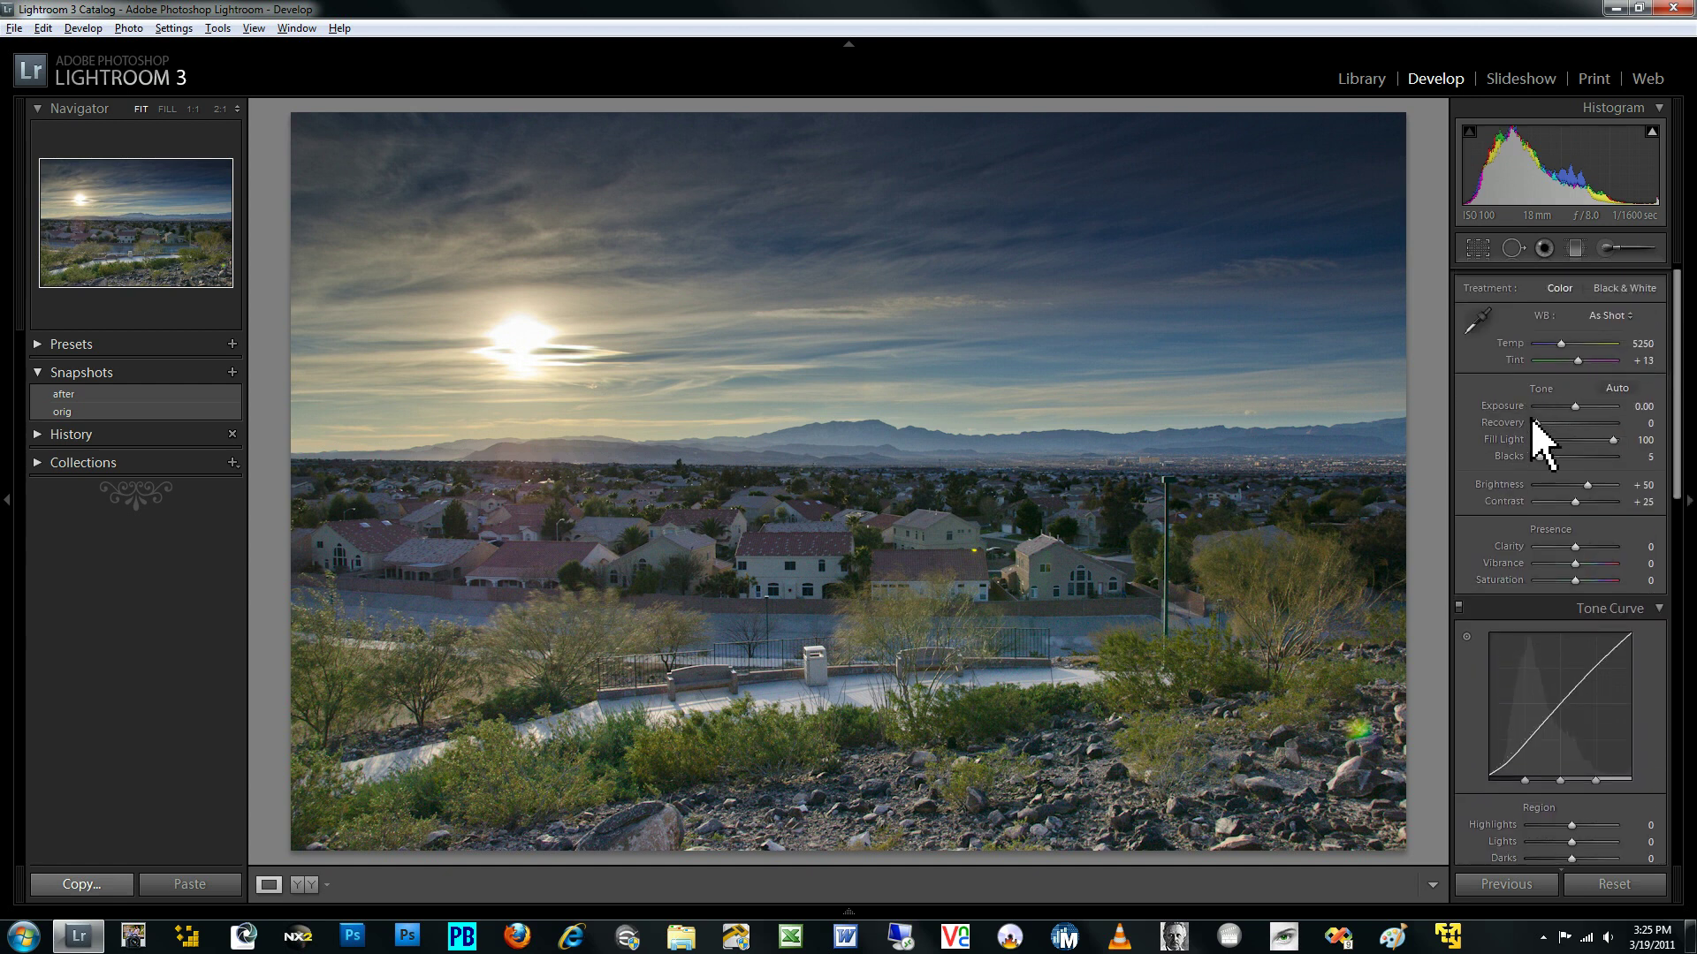
# - Check the highlight clipping warning, then raise Recovery to 47
pyautogui.click(1651, 132)
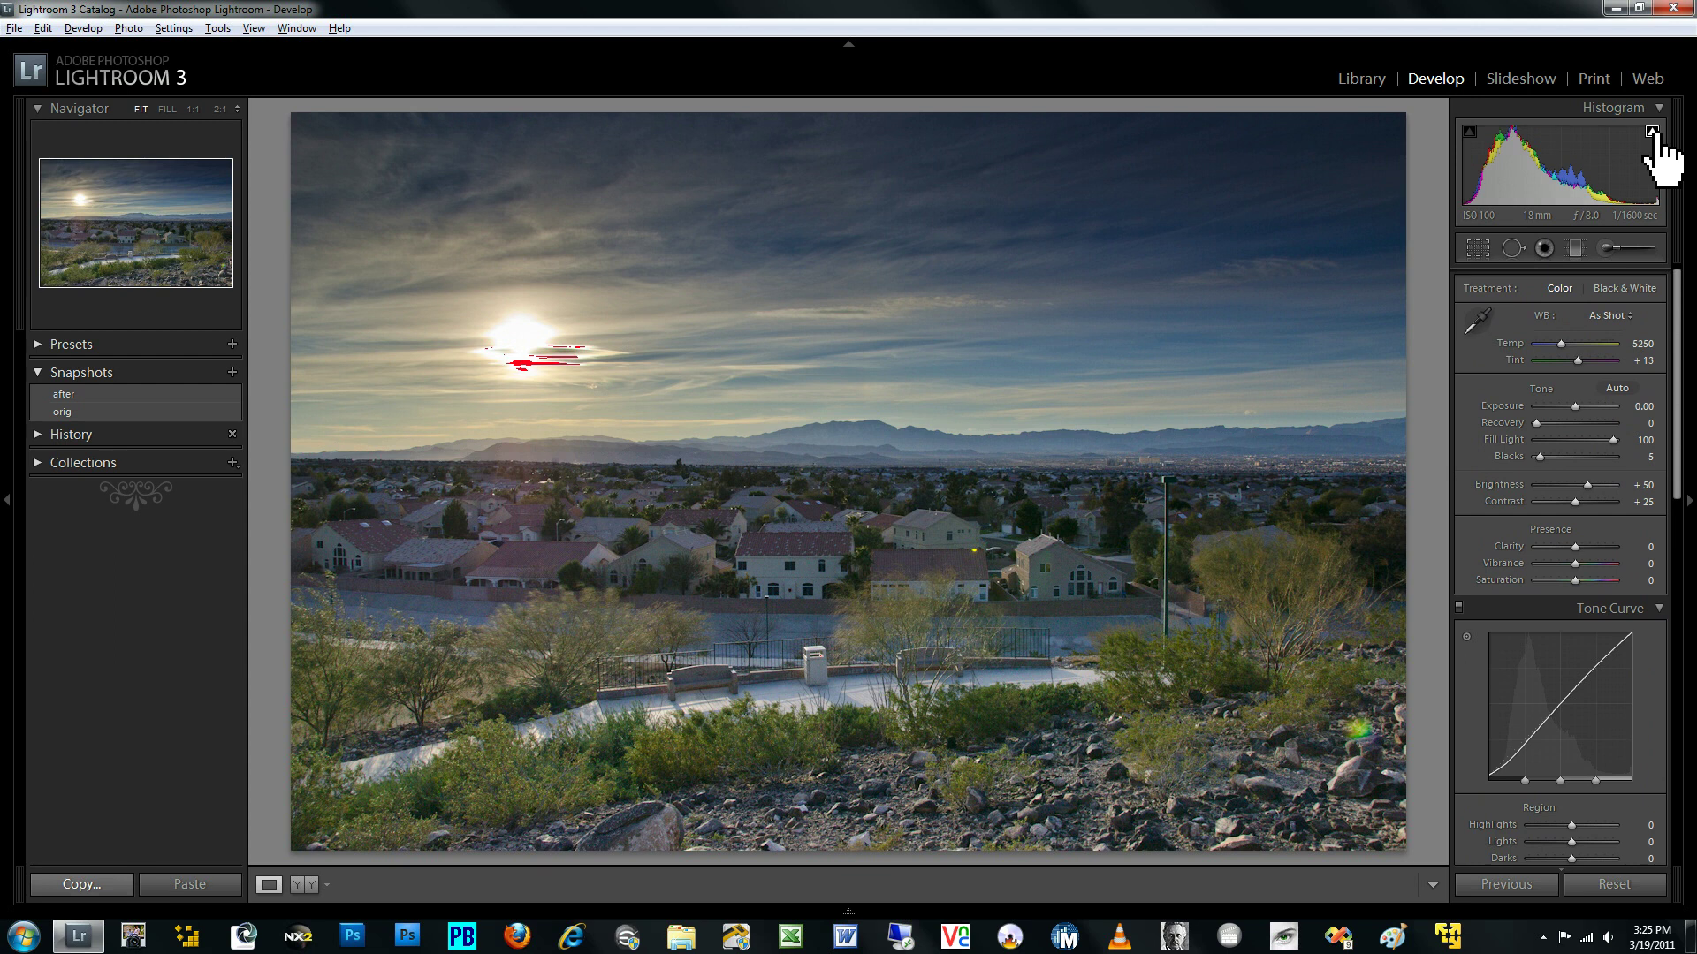
pyautogui.click(1650, 131)
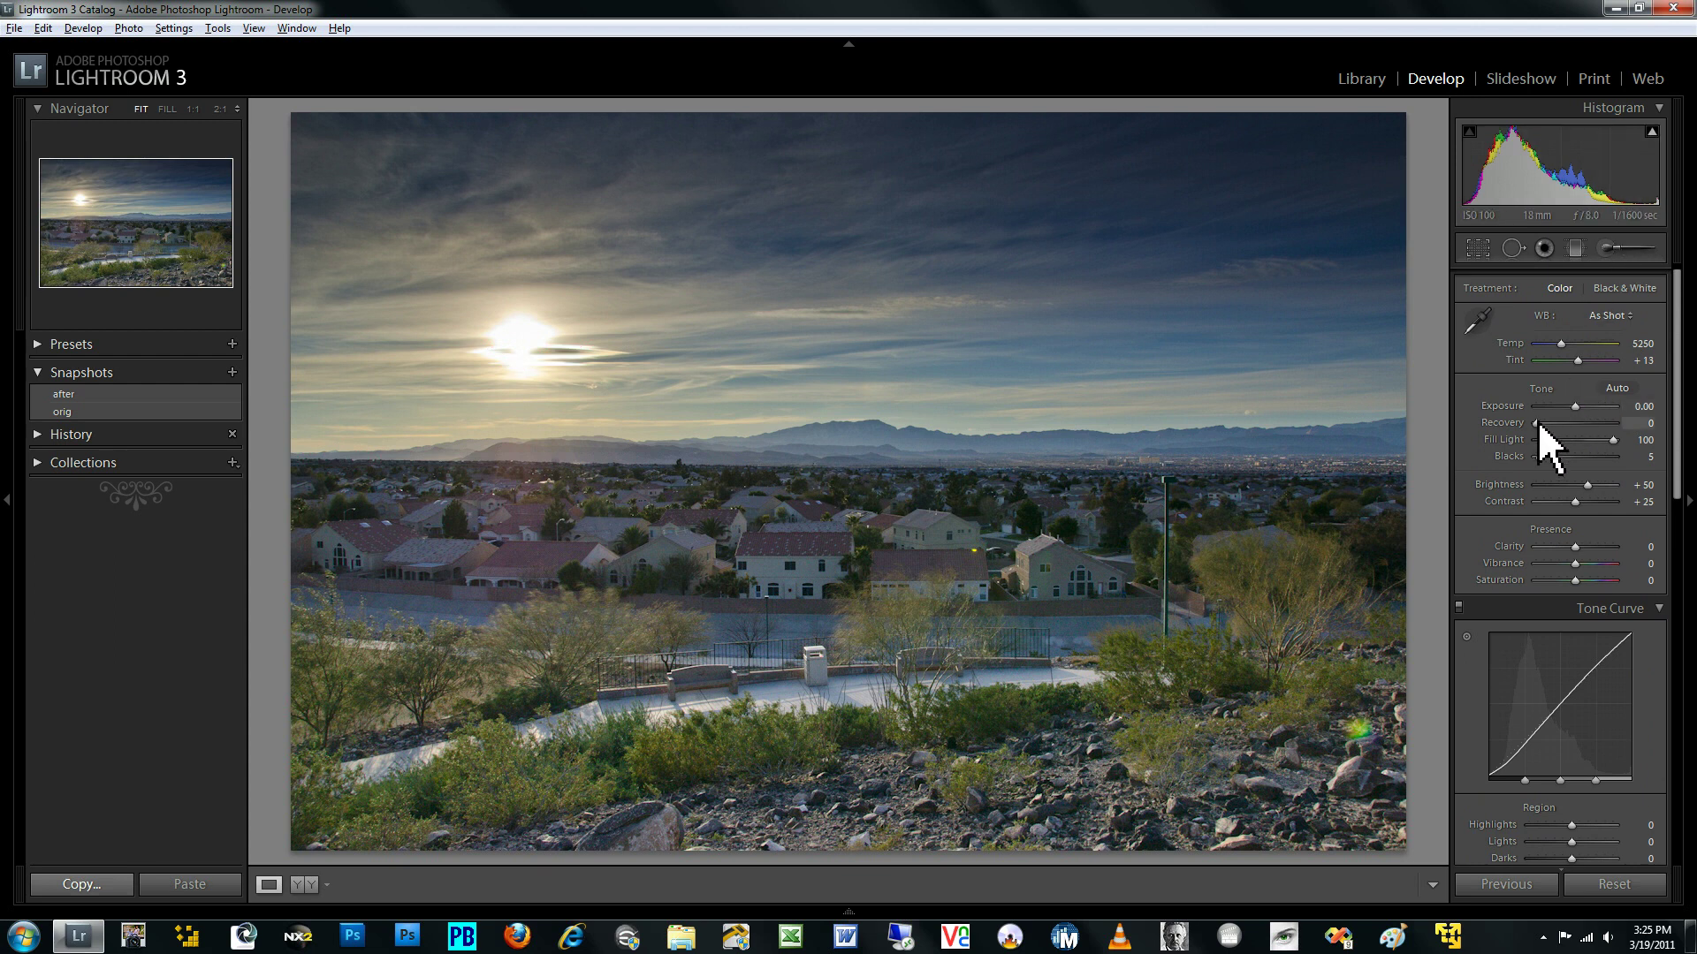
pyautogui.moveTo(1537, 425); pyautogui.dragTo(1573, 422)
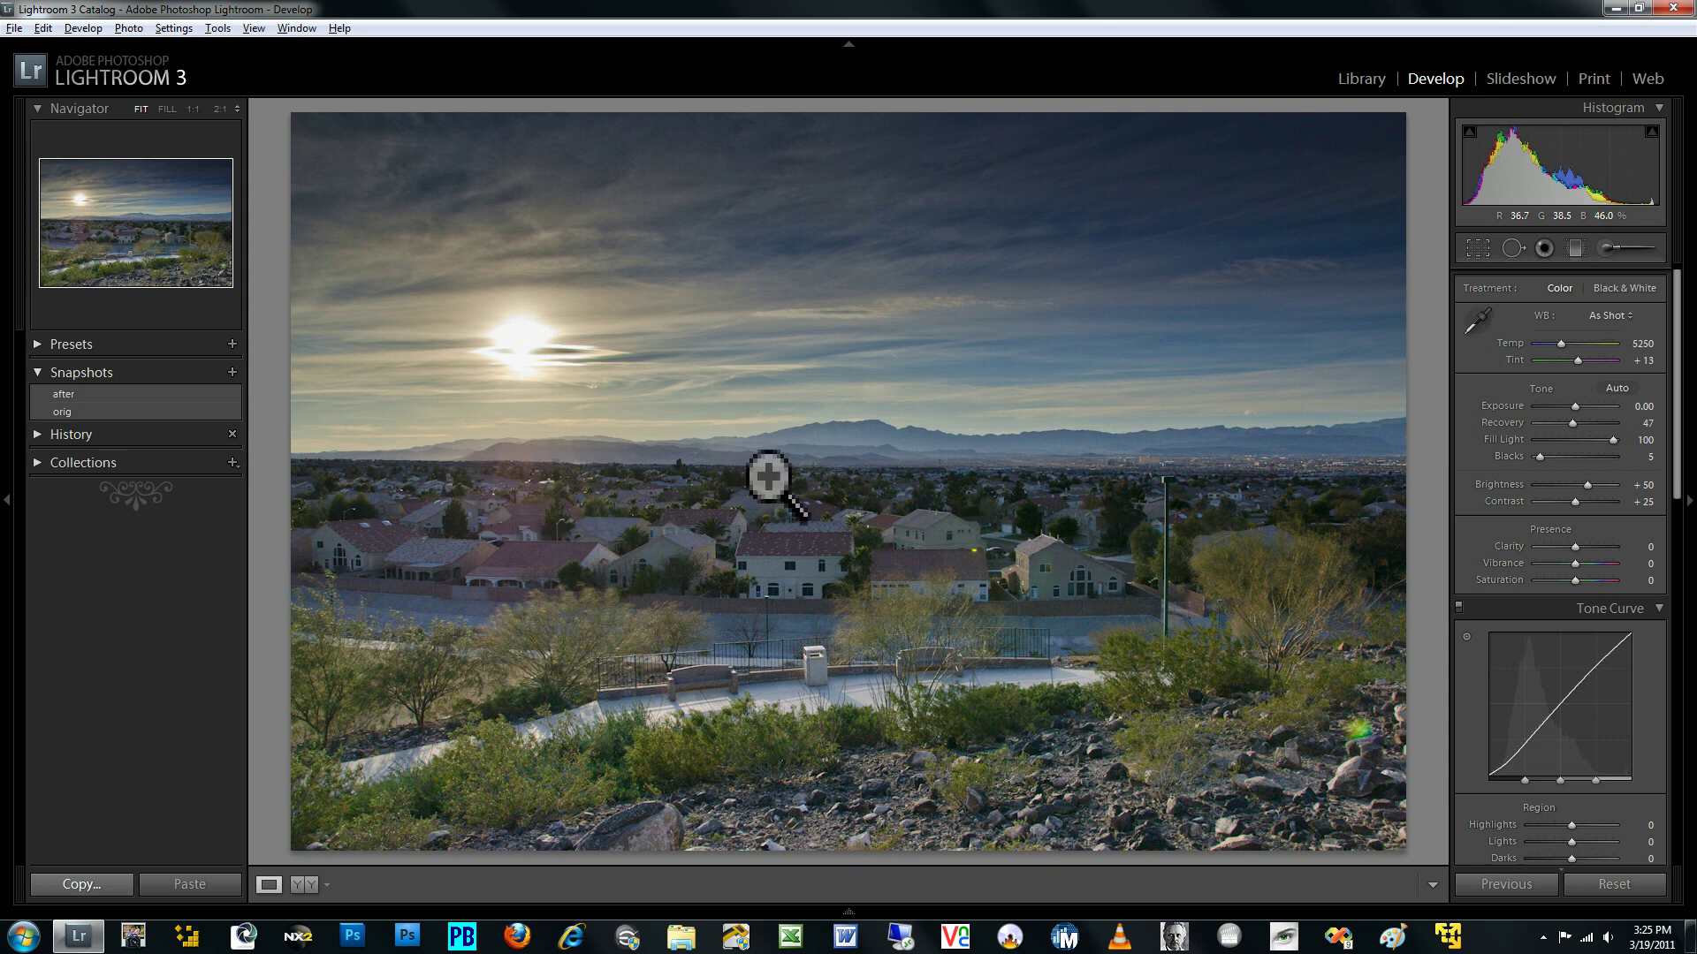
# - Rotate the photo to about -0.85° with Crop & Straighten to level the mountain horizon
pyautogui.click(1477, 248)
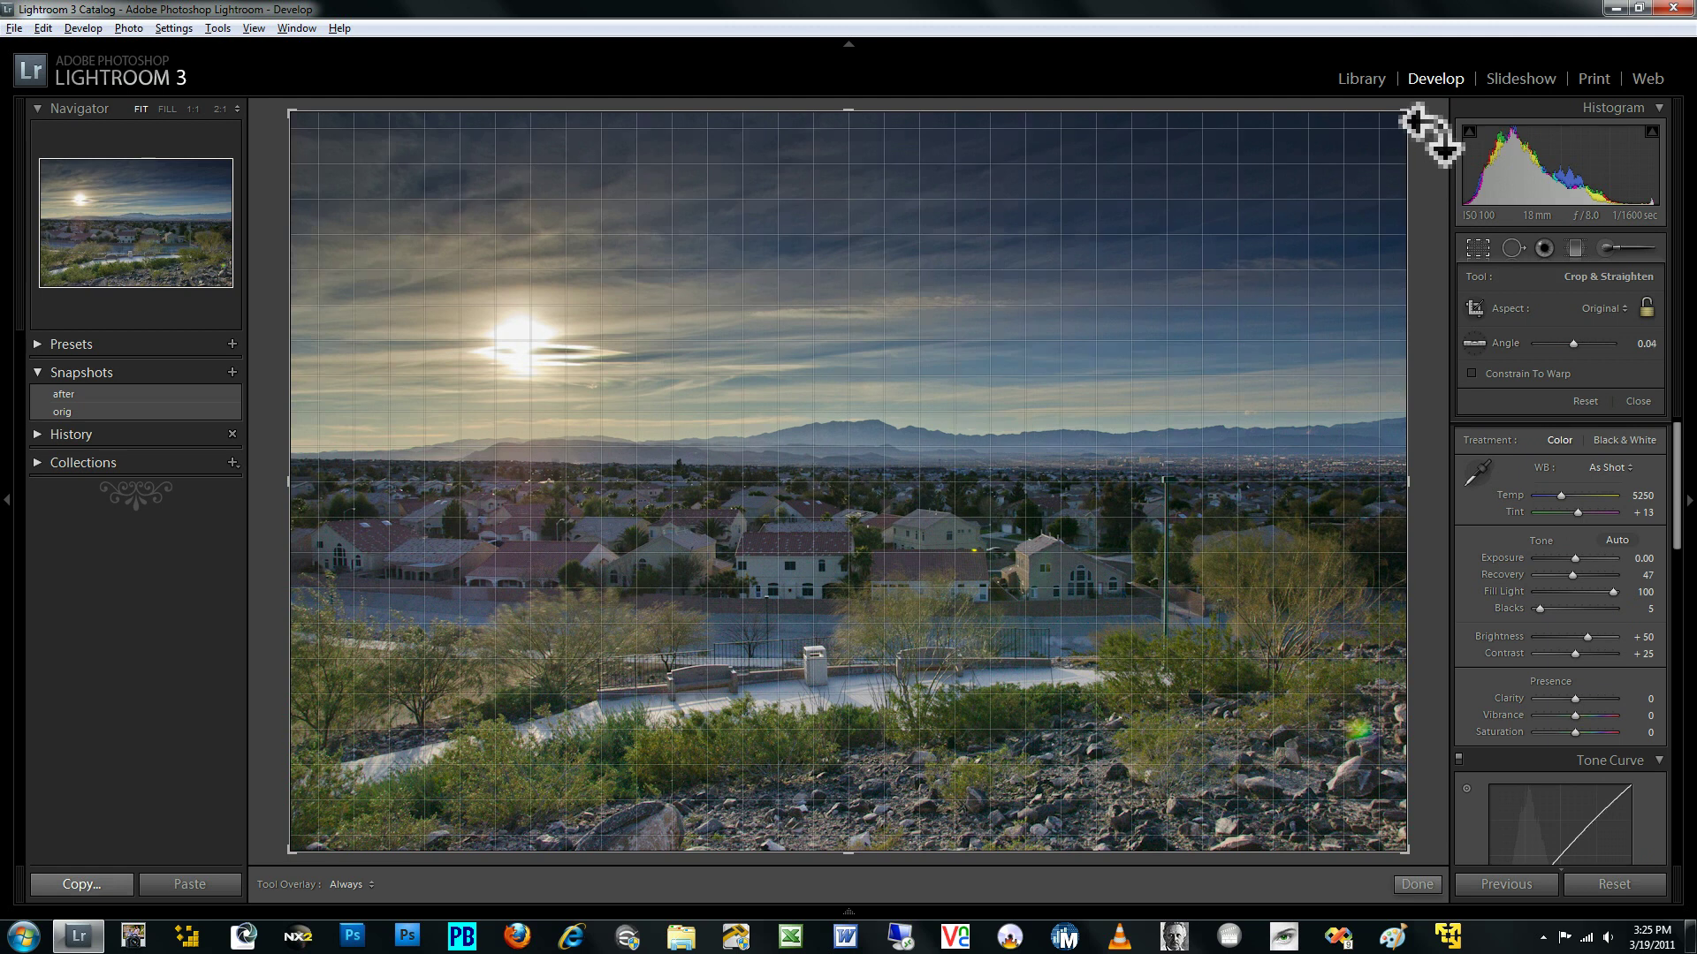
pyautogui.moveTo(1432, 132); pyautogui.dragTo(1425, 121)
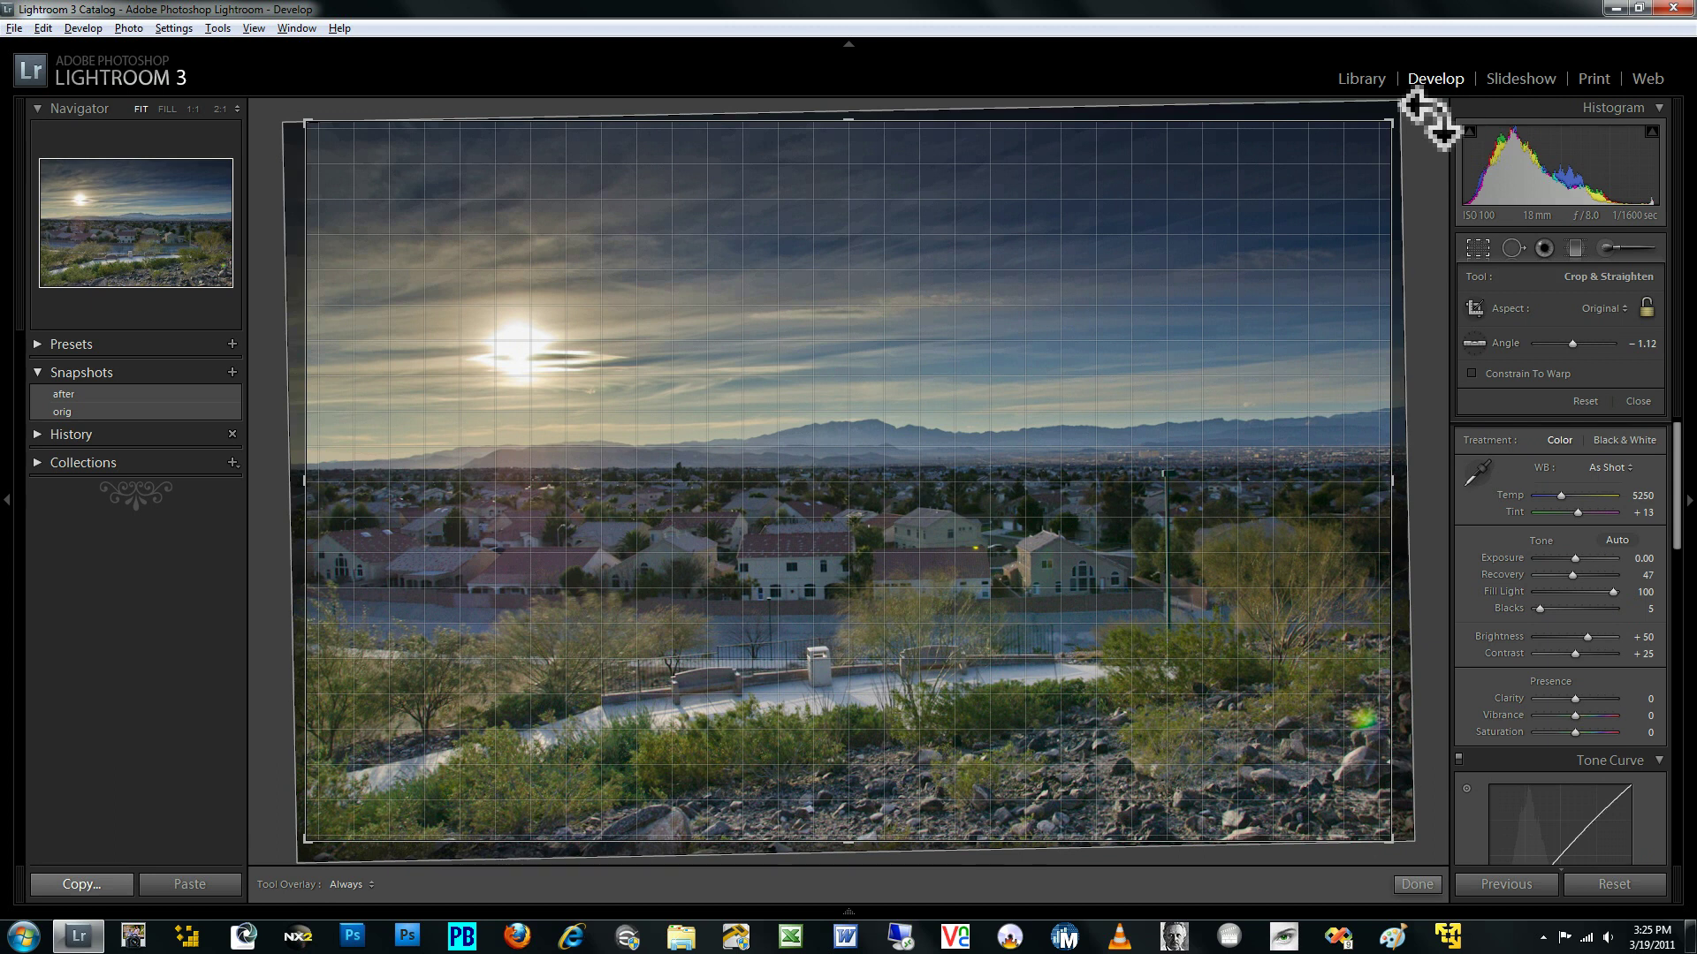
pyautogui.moveTo(1425, 119)
pyautogui.mouseDown()
pyautogui.moveTo(1426, 101)
pyautogui.moveTo(1410, 124)
pyautogui.mouseUp()
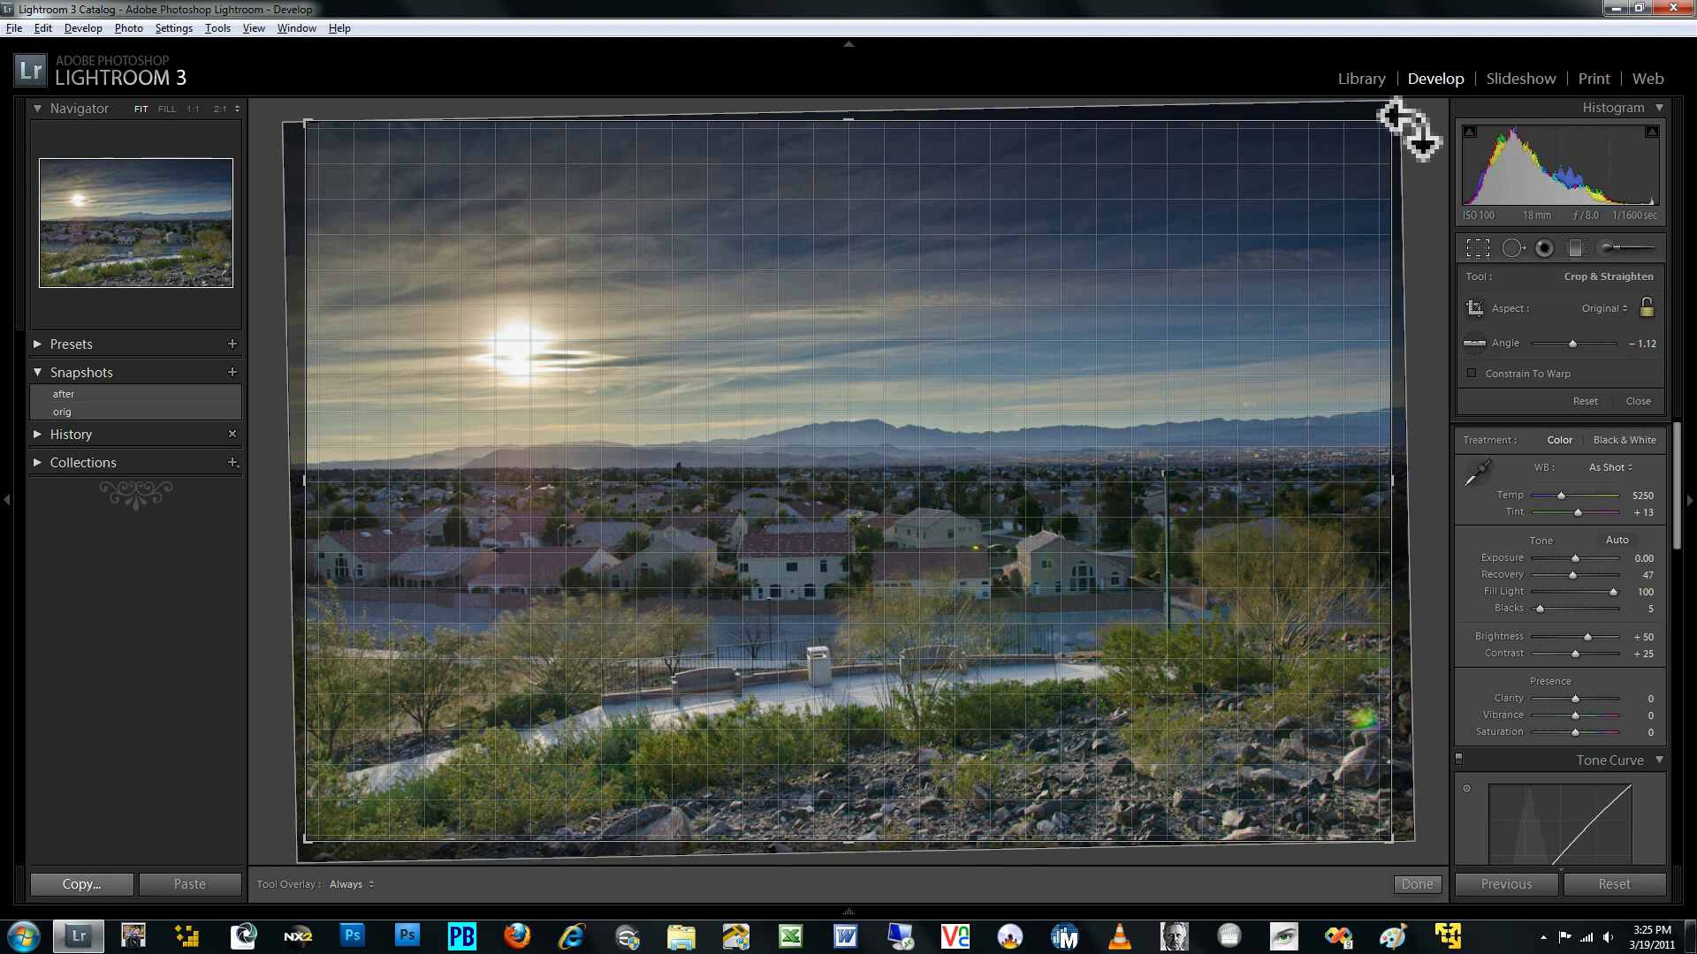
pyautogui.moveTo(1411, 123); pyautogui.dragTo(1422, 132)
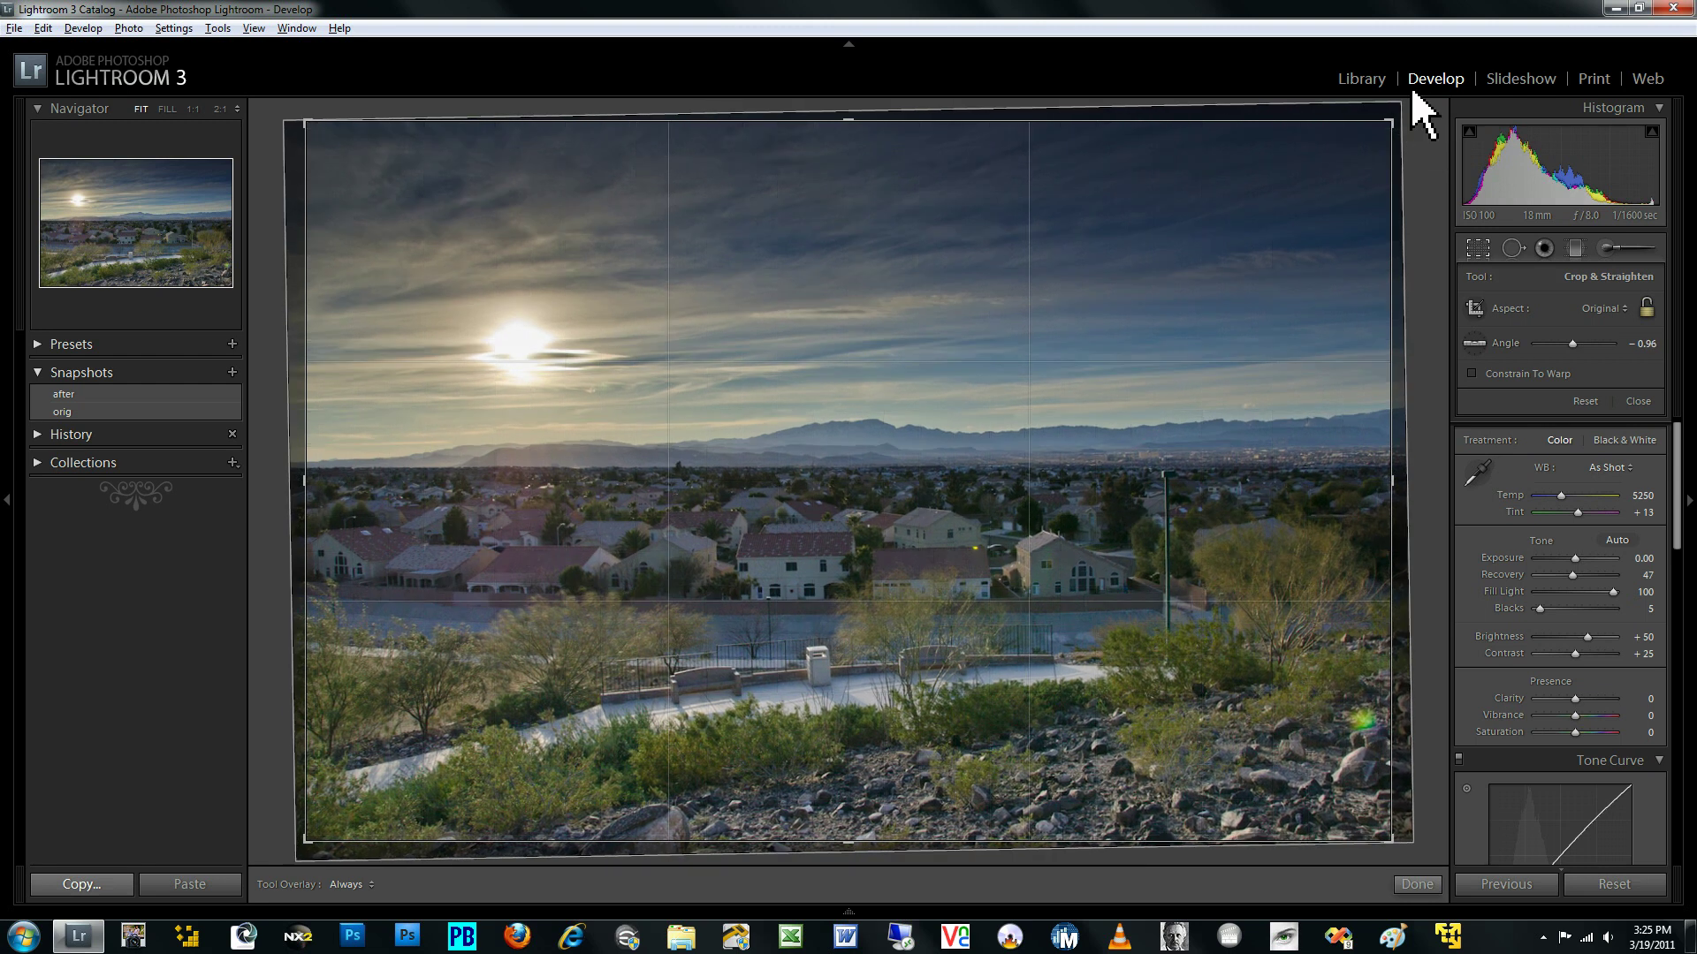
pyautogui.press('r')
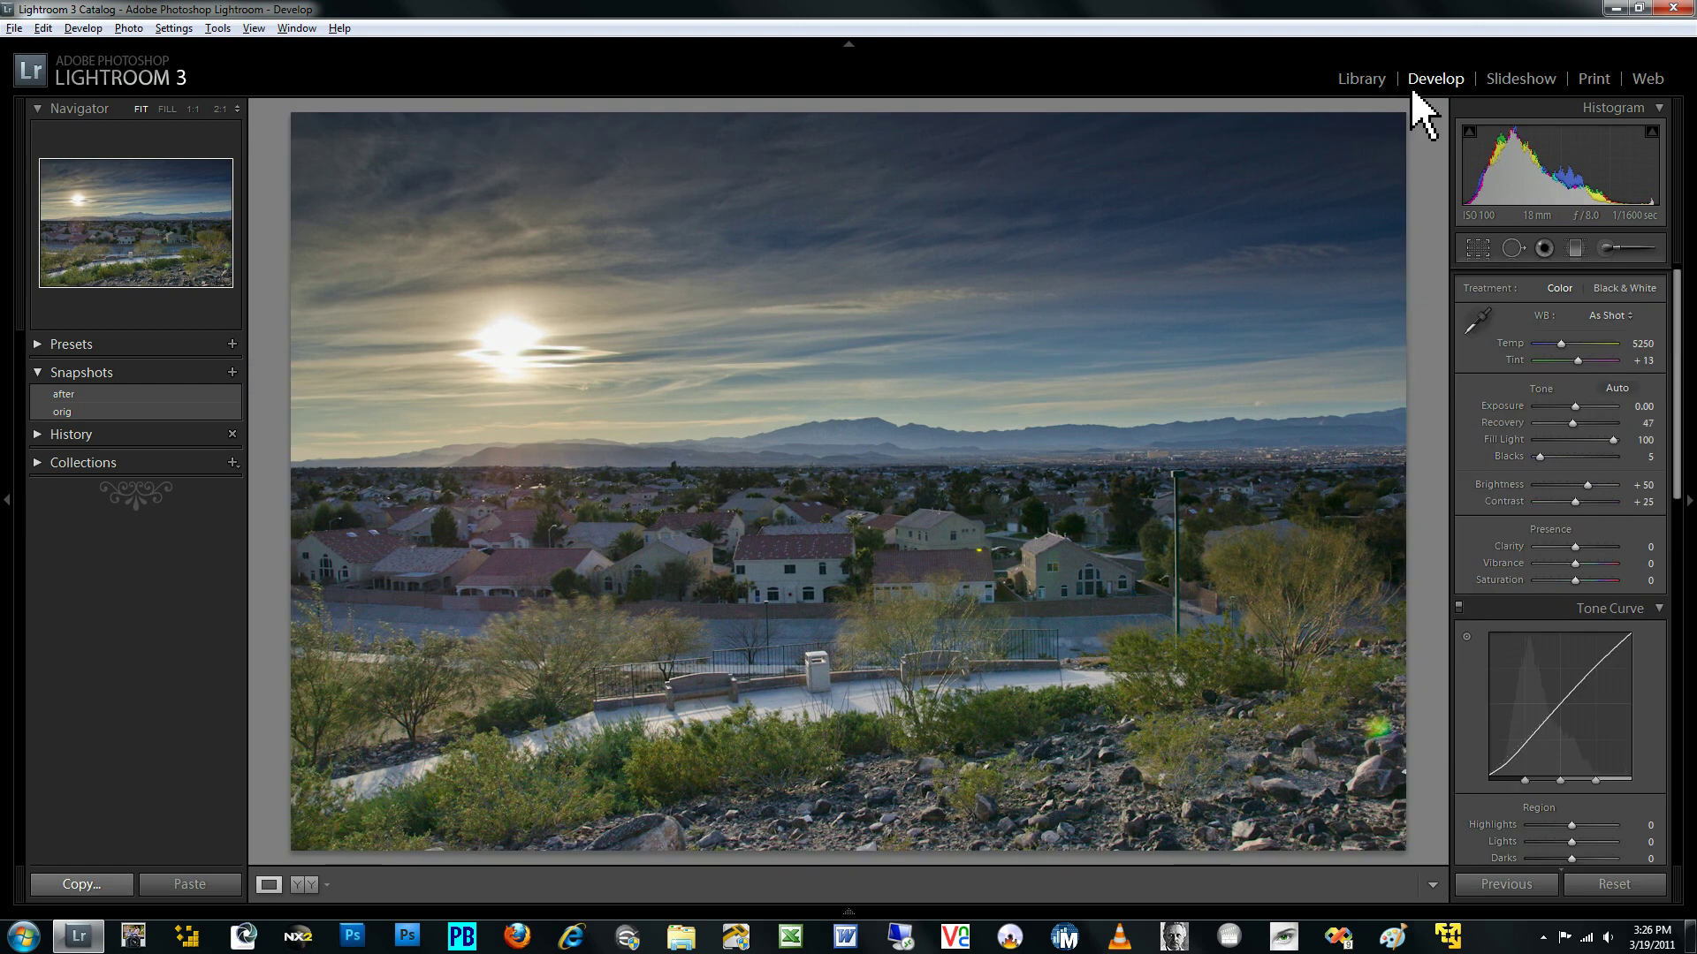
pyautogui.click(1469, 241)
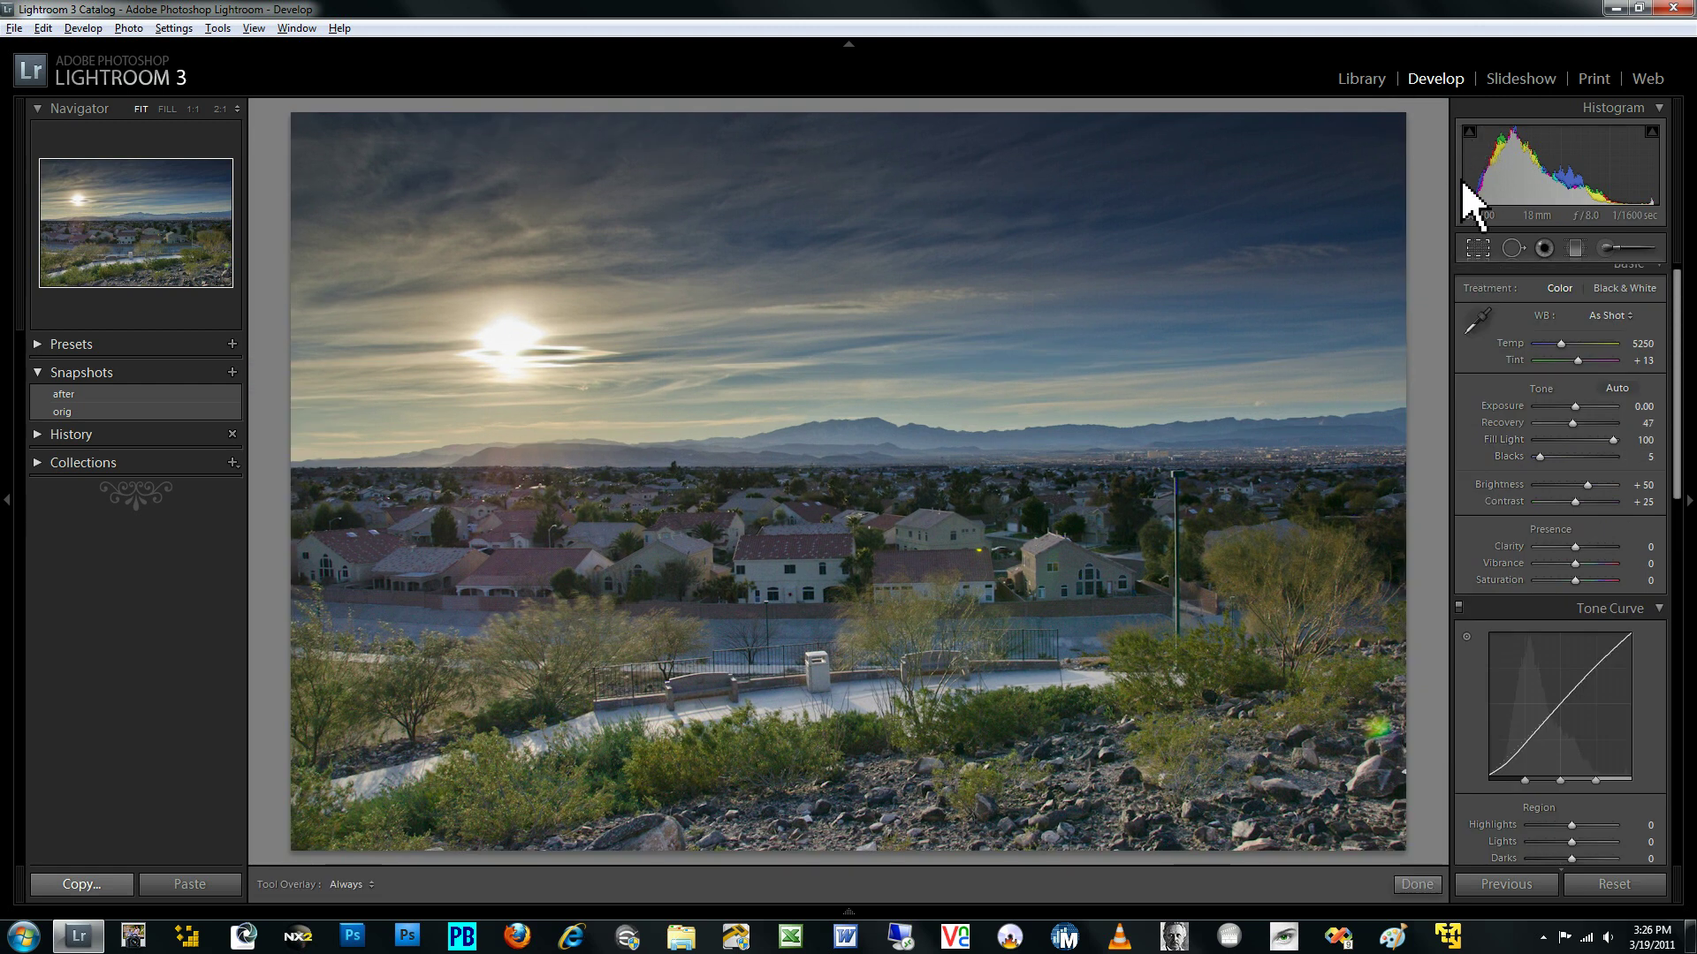
pyautogui.moveTo(1429, 158); pyautogui.dragTo(1424, 156)
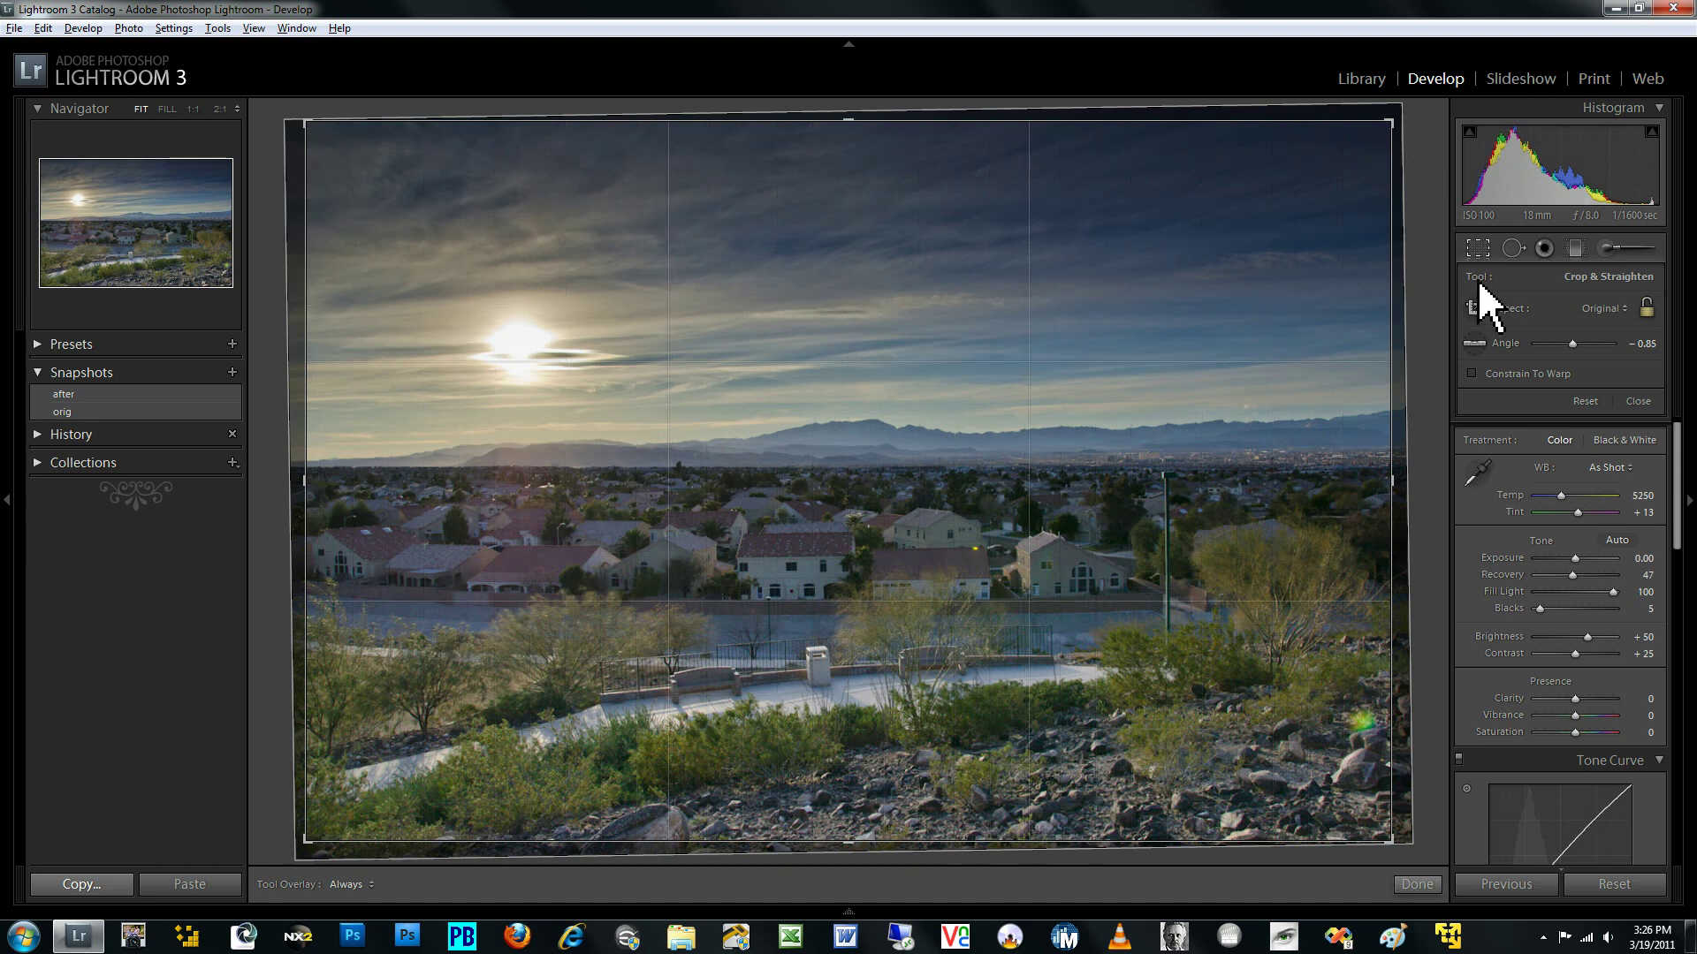
pyautogui.click(1477, 250)
# - Enable Nikon lens profile corrections, compare them off and on, and re-level the crop at -0.85°
pyautogui.scroll(-3, 1471, 504)
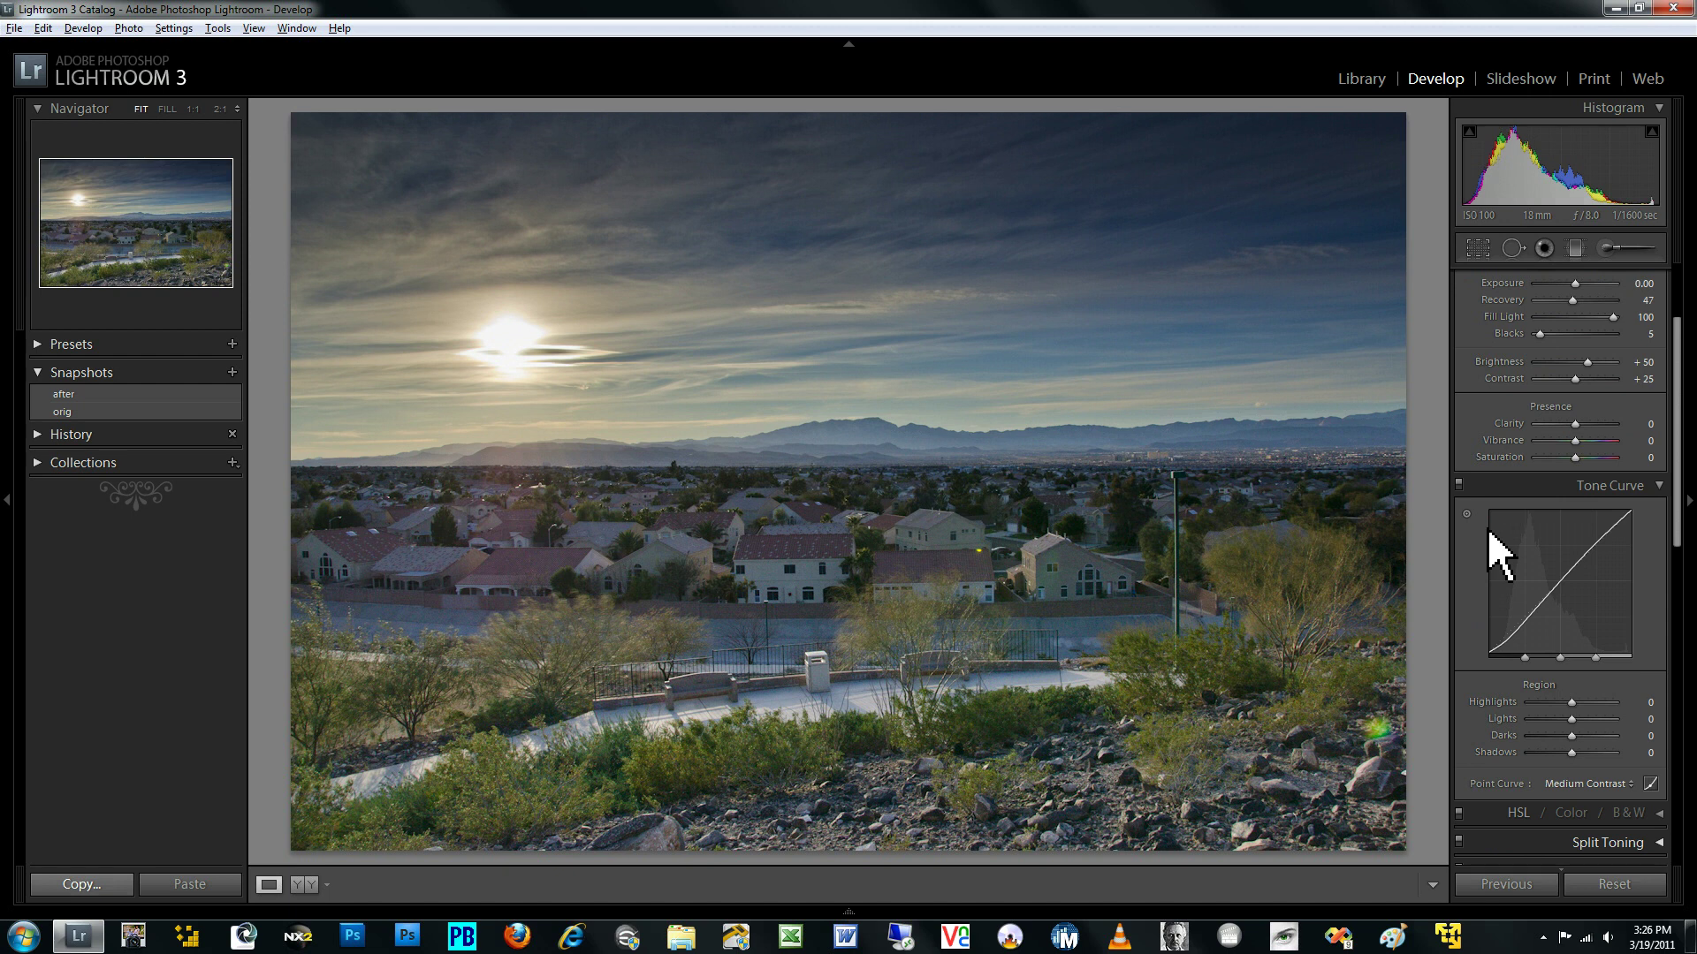
pyautogui.scroll(-9, 1489, 531)
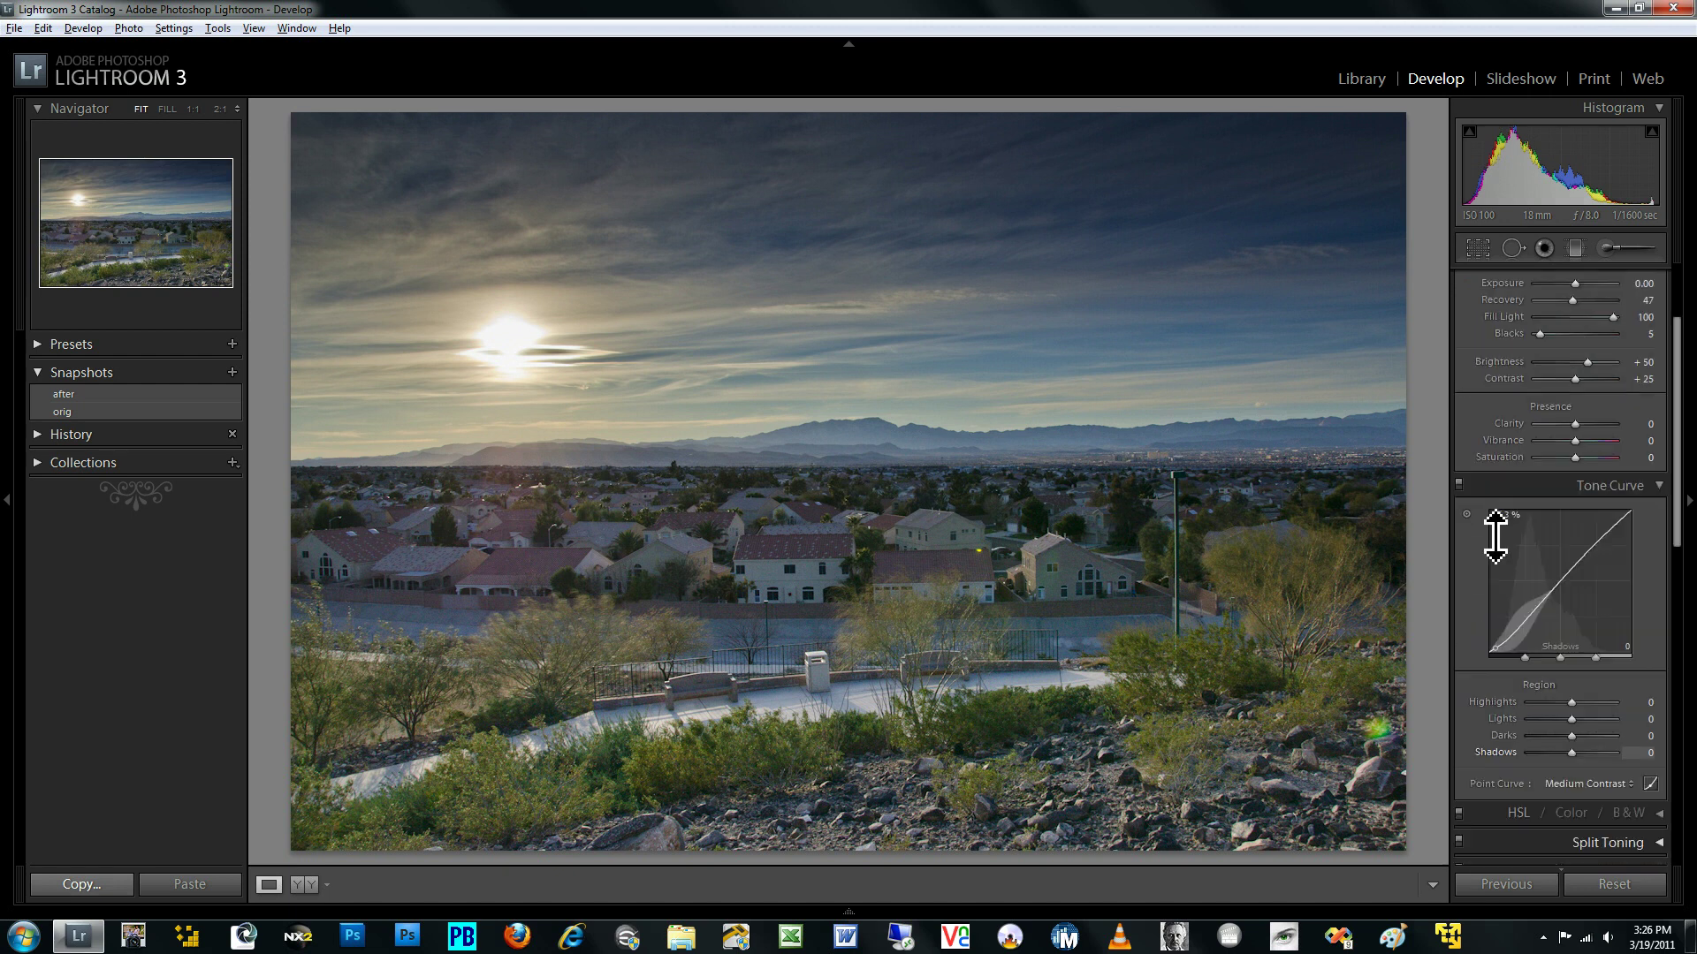
pyautogui.scroll(-10, 1507, 566)
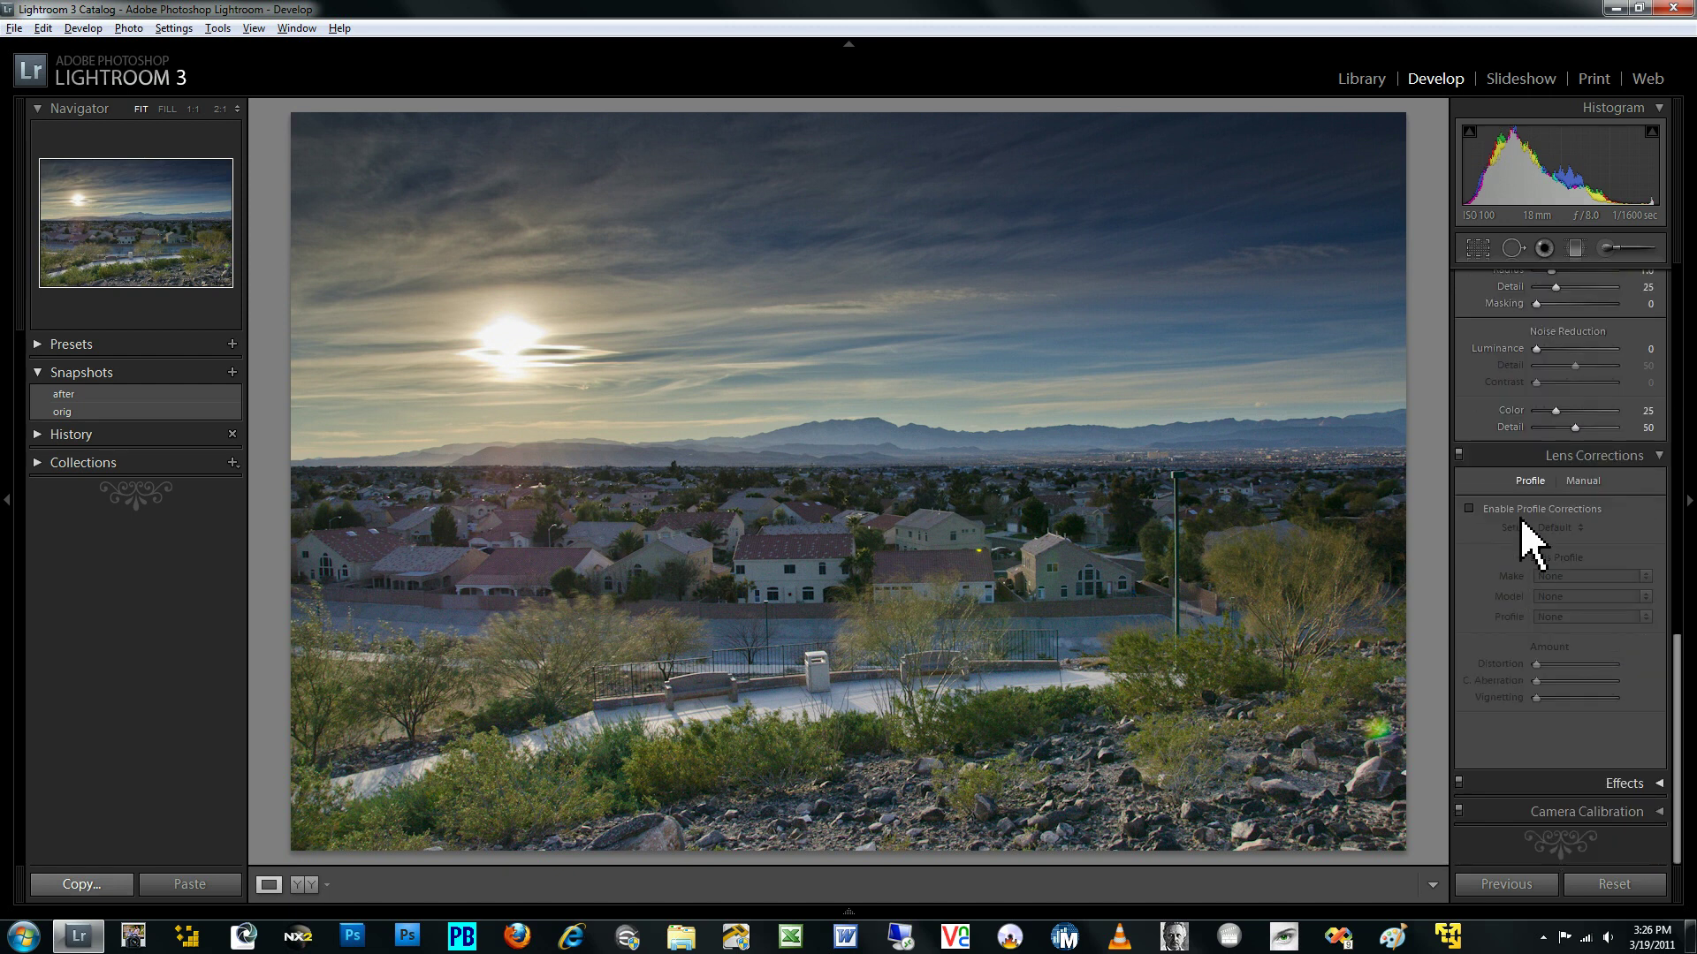
pyautogui.click(1520, 511)
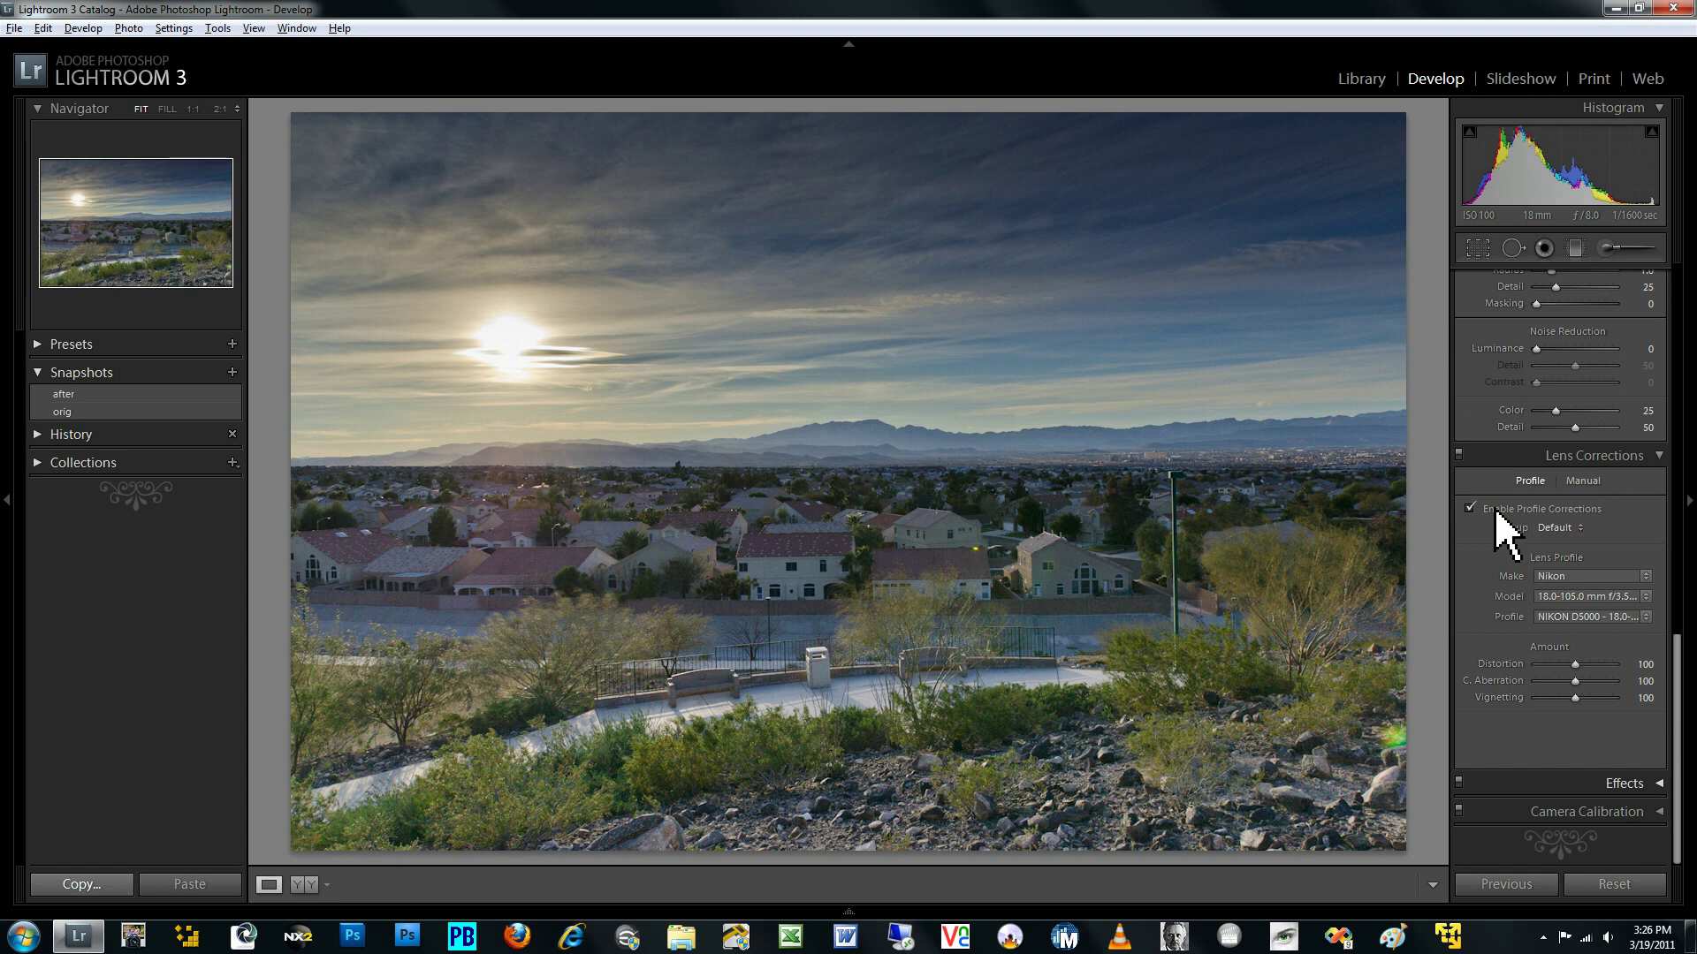
pyautogui.click(1495, 510)
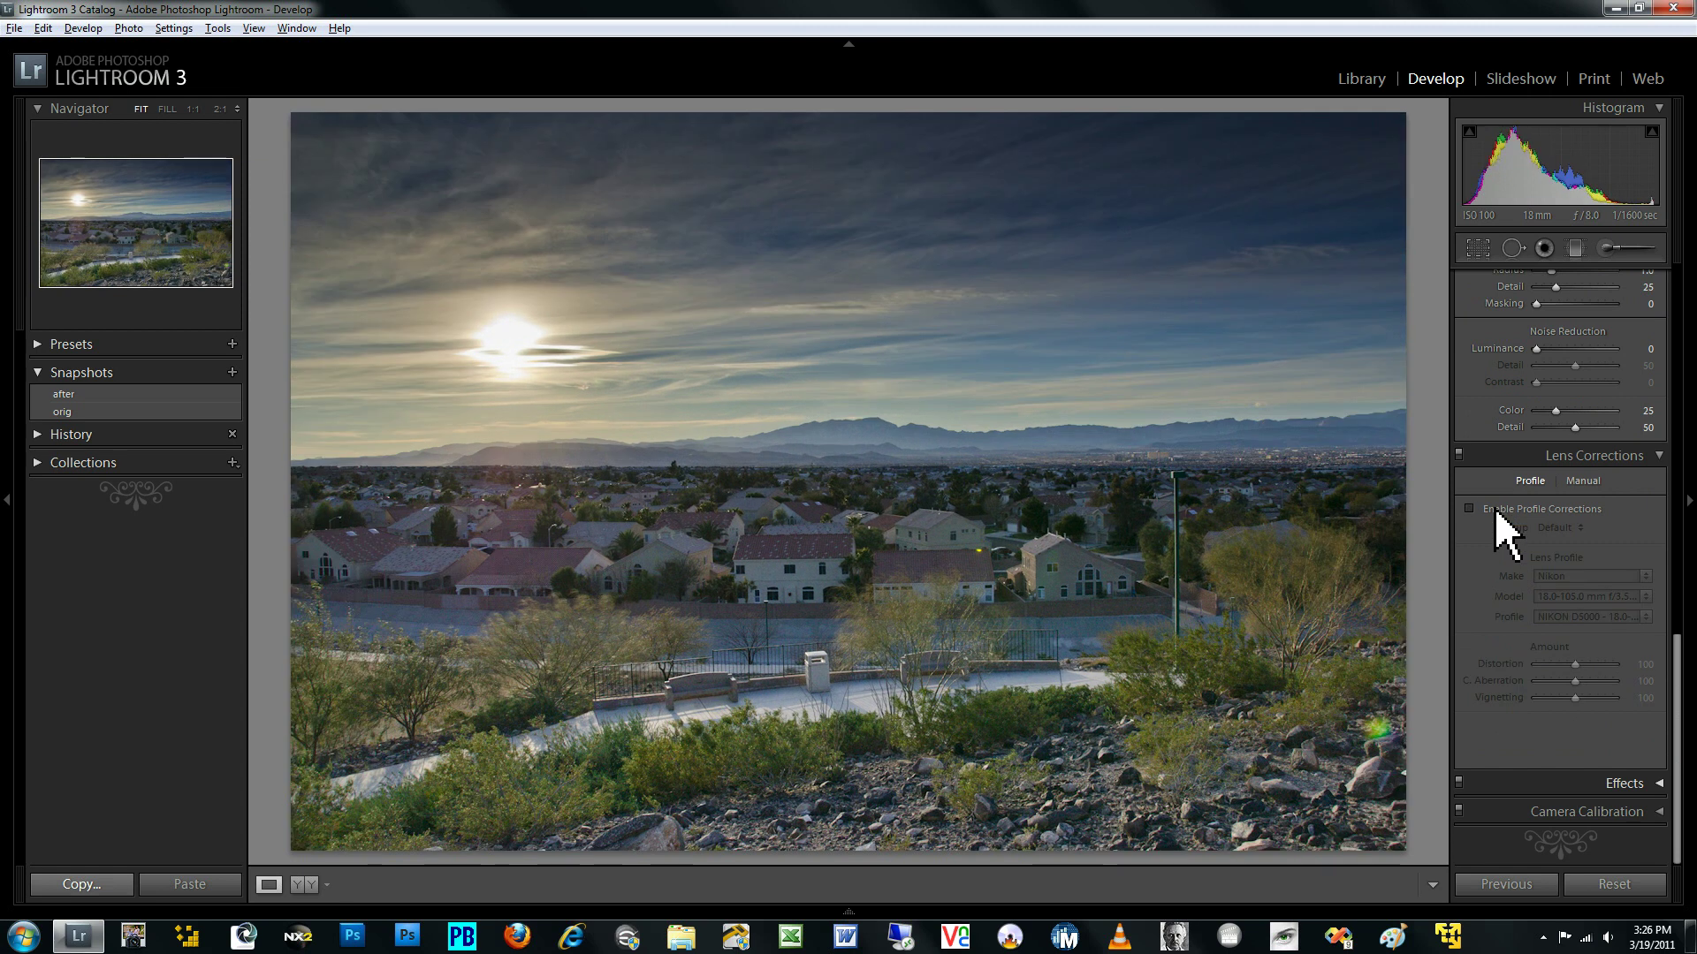
pyautogui.click(1495, 511)
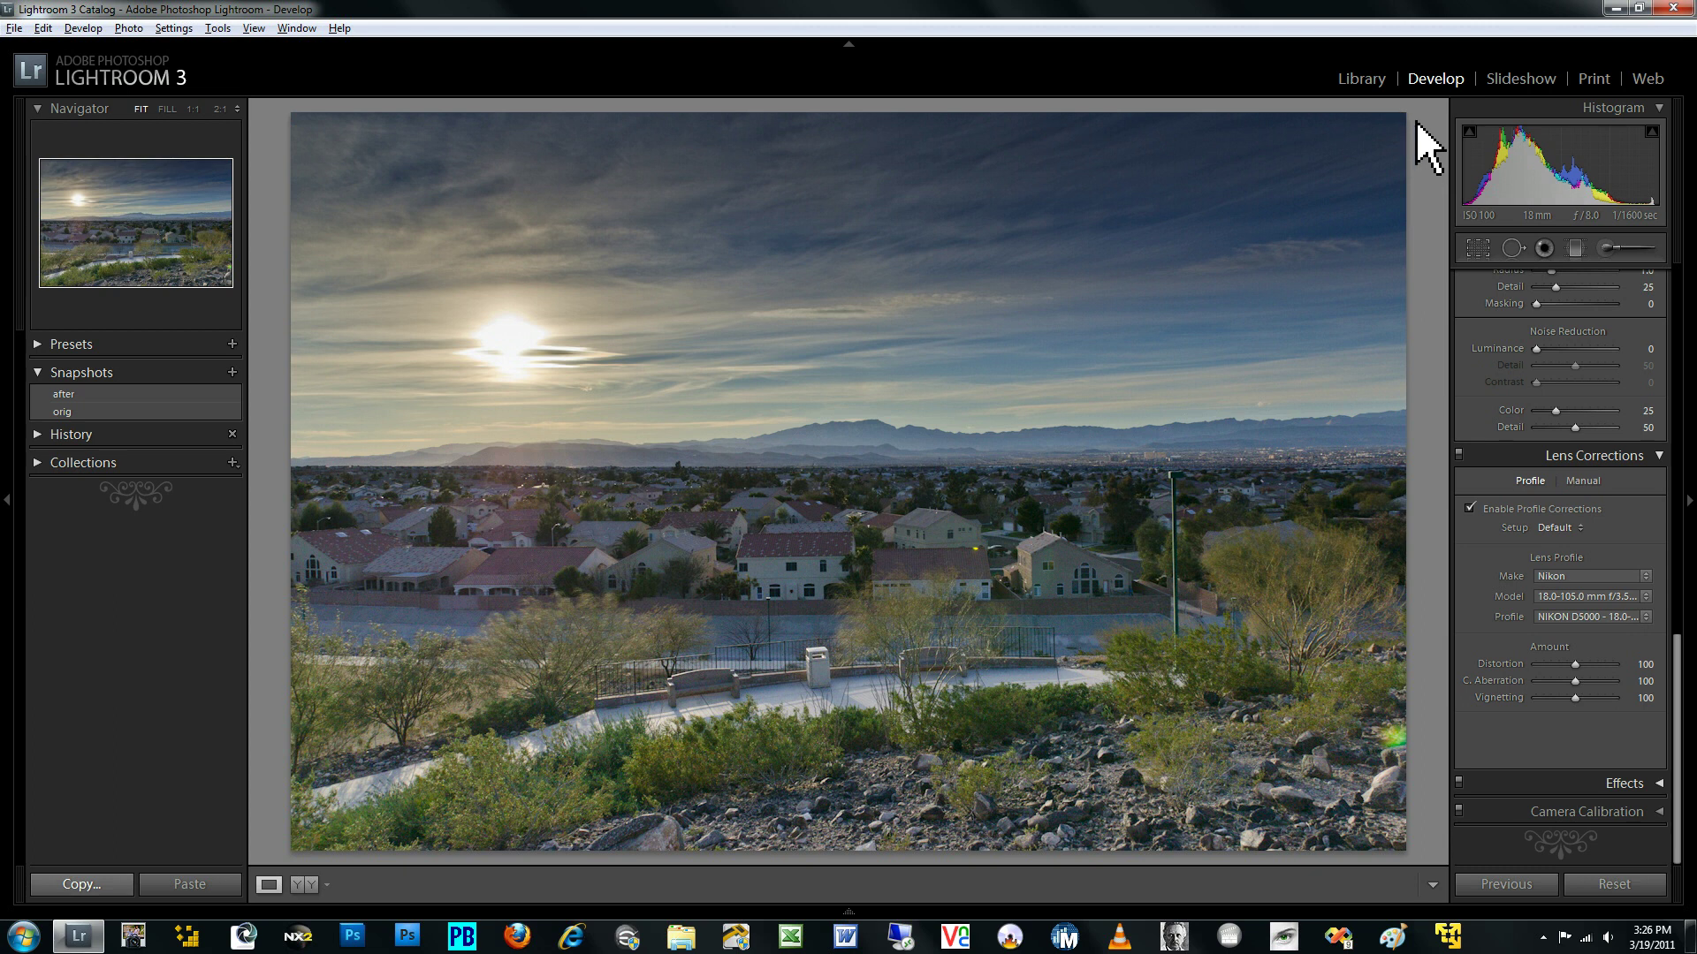
pyautogui.click(1478, 248)
pyautogui.moveTo(1428, 133); pyautogui.dragTo(1424, 129)
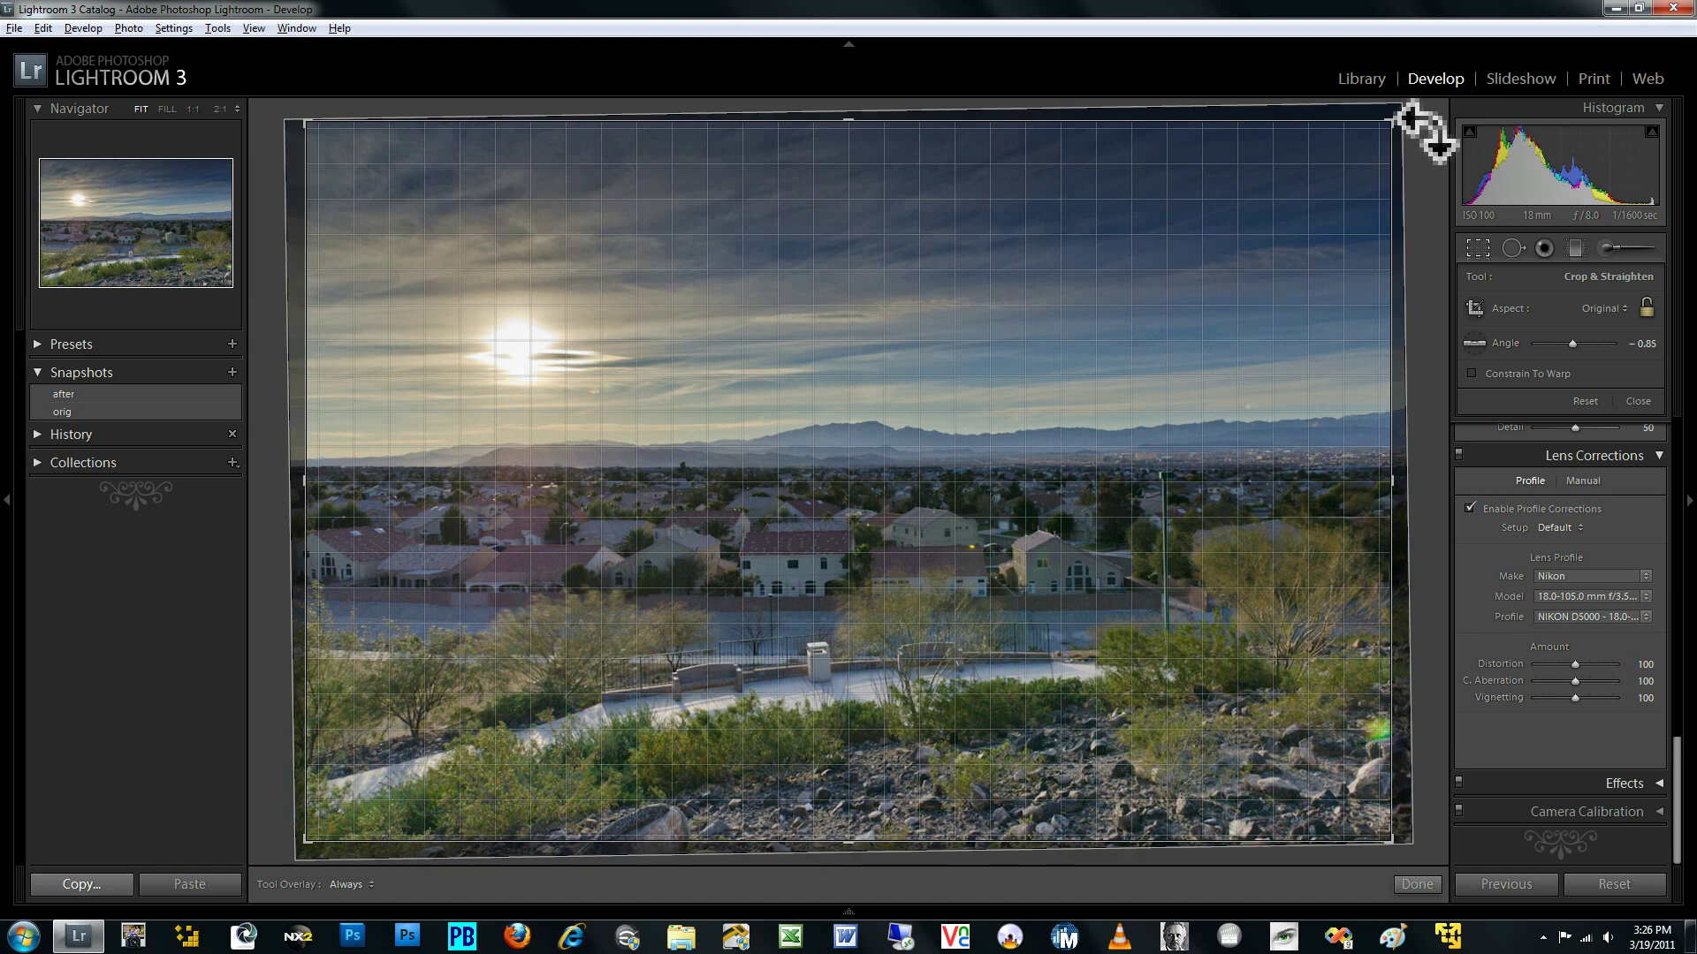
pyautogui.press('Return')
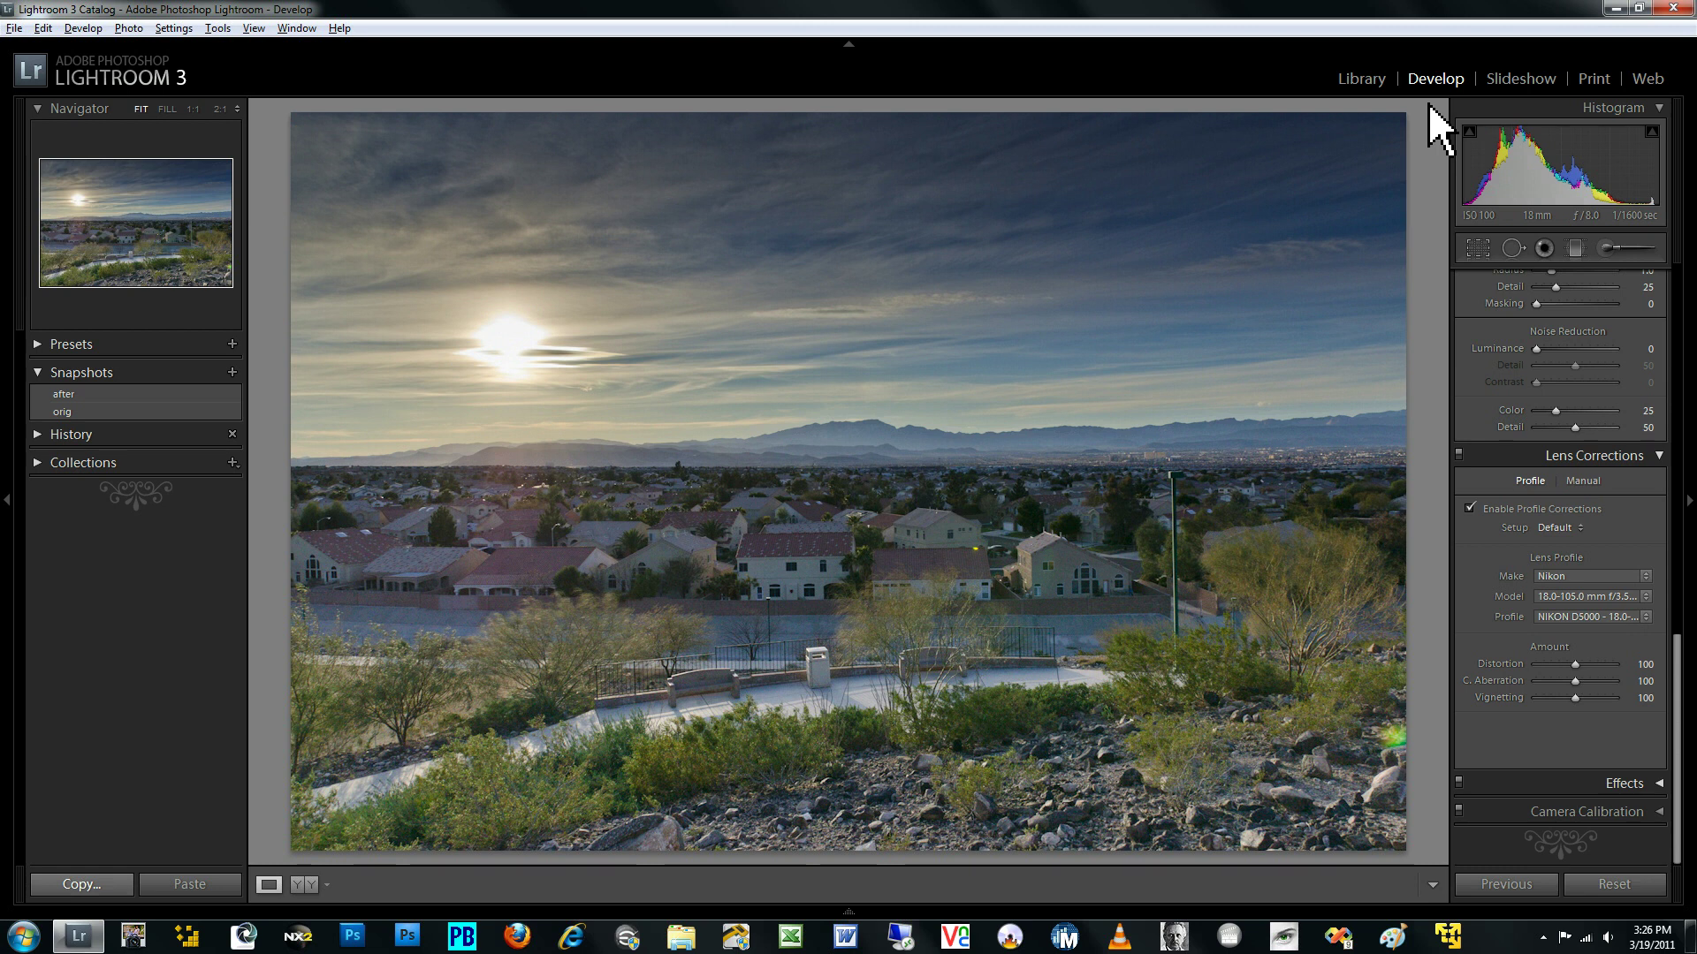